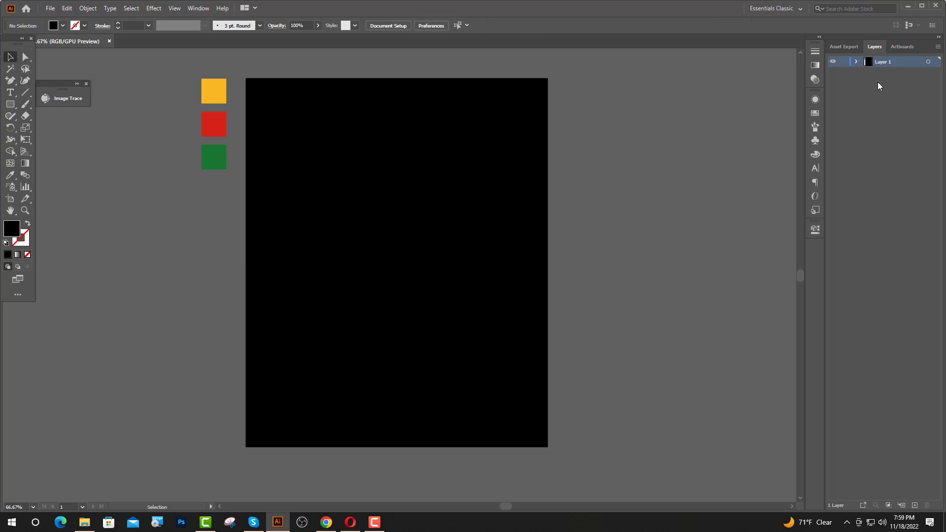
Show the rulers and place a vertical guide at the horizontal centre of the black artboard
{"action": "left_click", "coordinate": [857, 62]}
{"action": "key", "text": "a"}
{"action": "key", "text": "ctrl+r"}
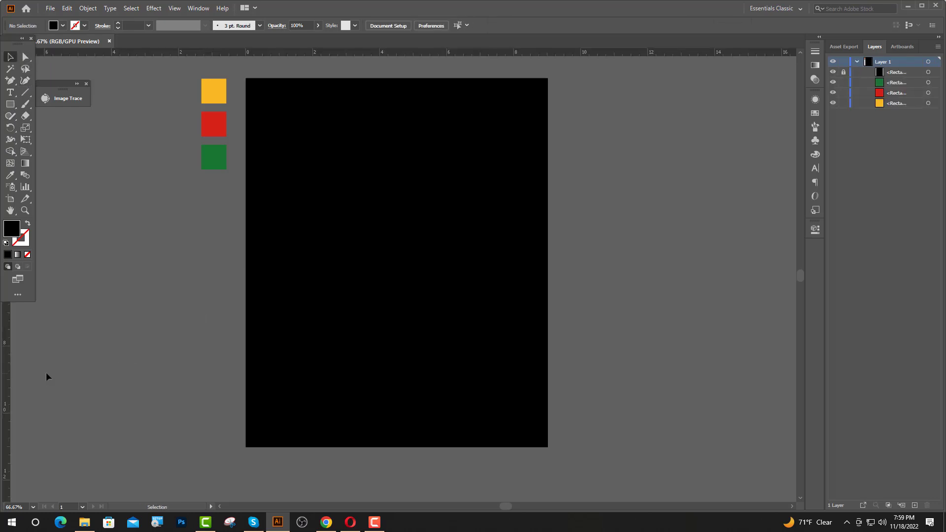
{"action": "left_click_drag", "start_coordinate": [270, 359], "coordinate": [392, 345]}
{"action": "left_click", "coordinate": [424, 26]}
{"action": "left_click", "coordinate": [384, 340]}
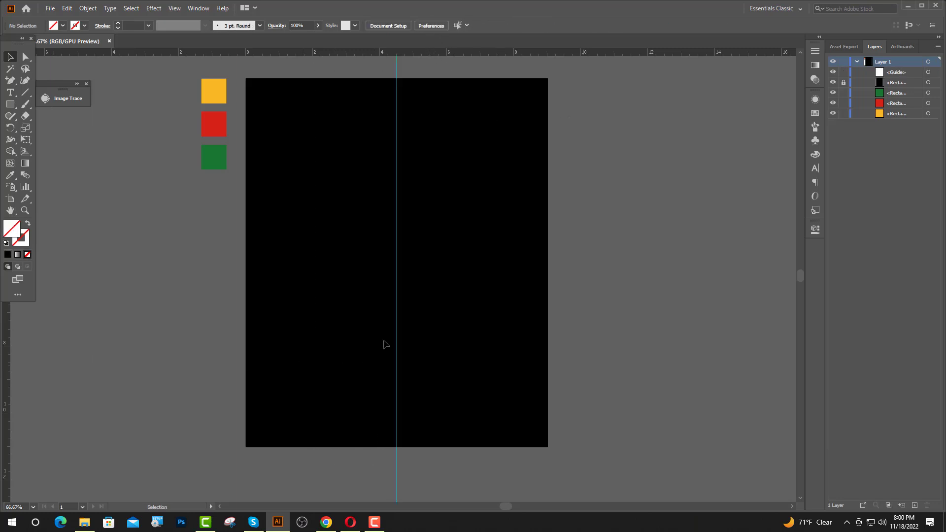
Place the Capture image from the desktop onto the artboard and trace it with the 16 Colors preset
{"action": "left_click", "coordinate": [909, 8]}
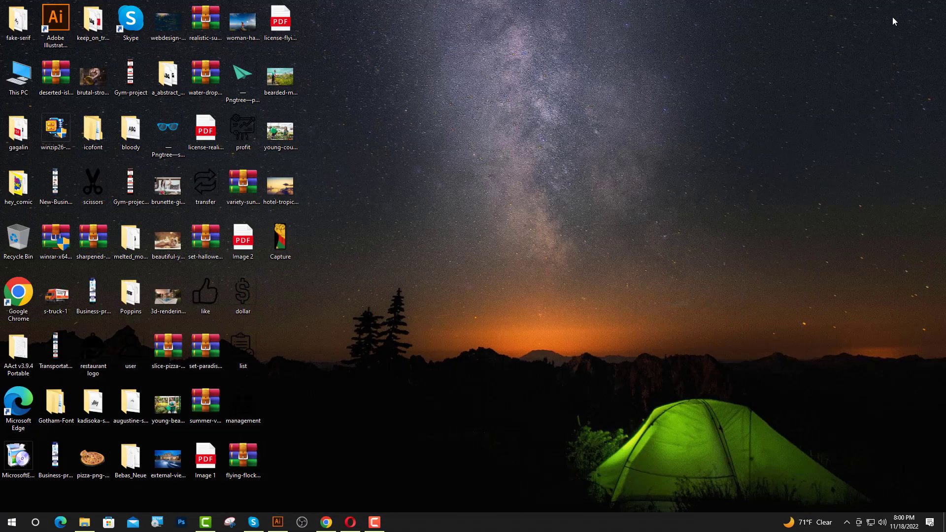
{"action": "mouse_move", "coordinate": [280, 238]}
{"action": "left_mouse_down"}
{"action": "mouse_move", "coordinate": [298, 332]}
{"action": "mouse_move", "coordinate": [296, 523]}
{"action": "mouse_move", "coordinate": [275, 529]}
{"action": "mouse_move", "coordinate": [370, 355]}
{"action": "left_mouse_up"}
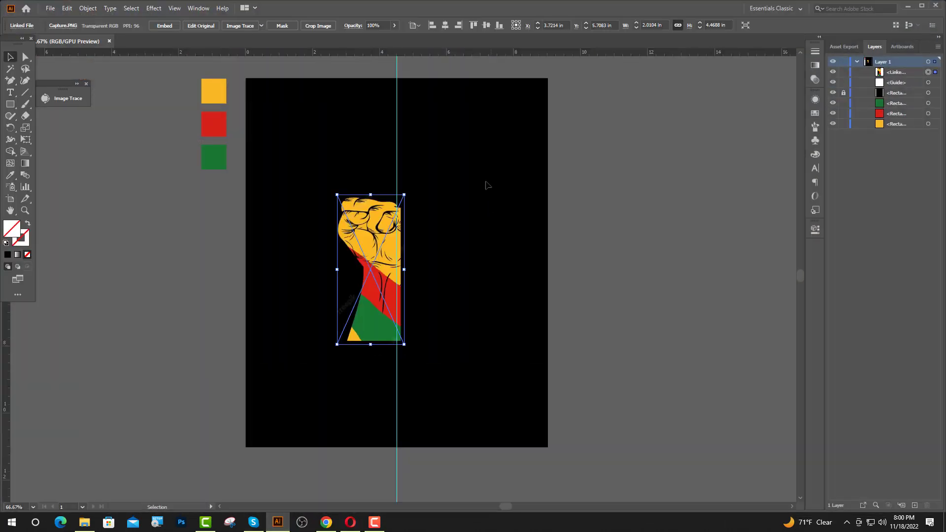
{"action": "left_click", "coordinate": [261, 26]}
{"action": "left_click", "coordinate": [284, 103]}
Move the traced fist off the artboard to its right side and expand the tracing into paths
{"action": "mouse_move", "coordinate": [388, 286]}
{"action": "left_mouse_down"}
{"action": "mouse_move", "coordinate": [526, 340]}
{"action": "mouse_move", "coordinate": [635, 317]}
{"action": "left_mouse_up"}
{"action": "key", "text": "a"}
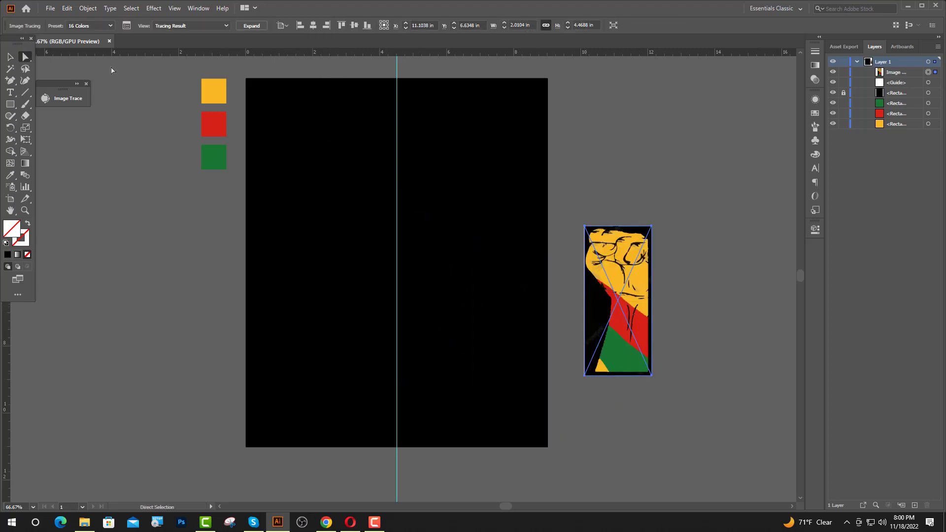
{"action": "left_click", "coordinate": [251, 26]}
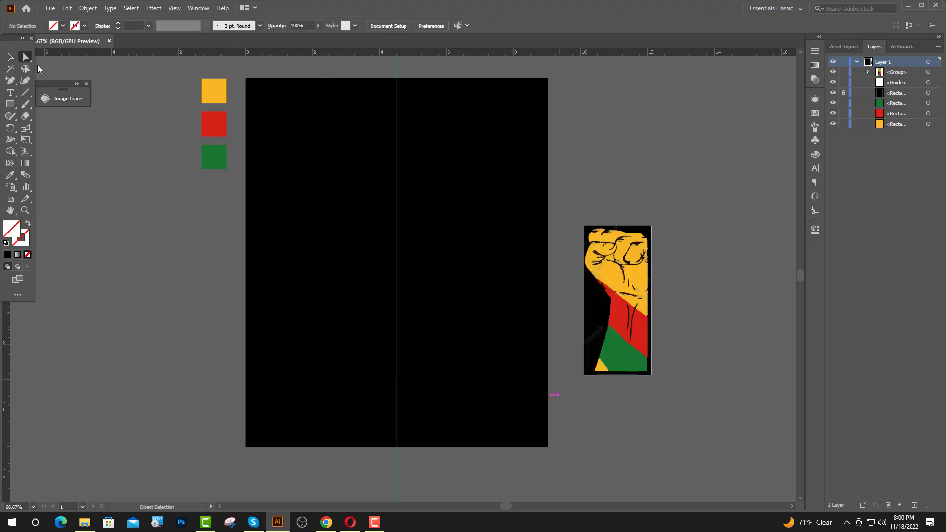
Delete the black background areas and the thin white border around the expanded fist
{"action": "left_click", "coordinate": [589, 340]}
{"action": "key", "text": "Delete"}
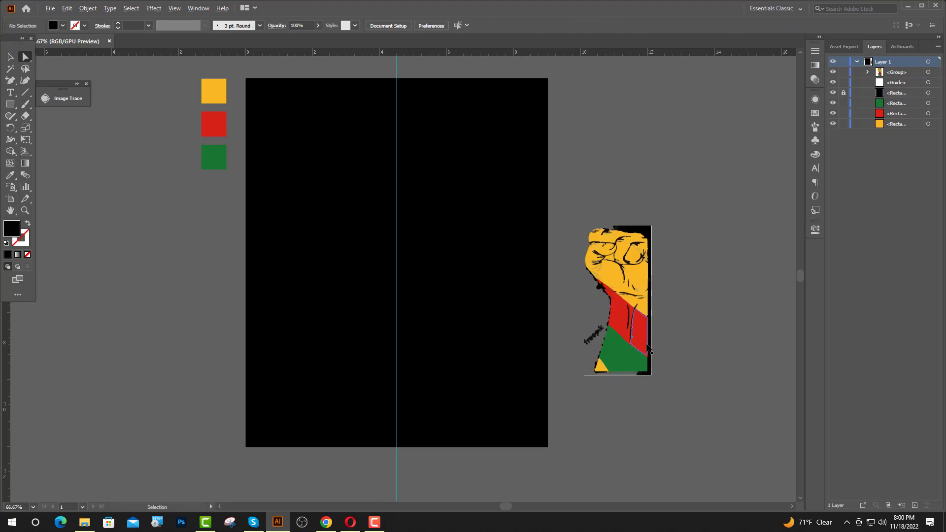
{"action": "scroll", "coordinate": [666, 350], "scroll_direction": "up", "scroll_amount": 4}
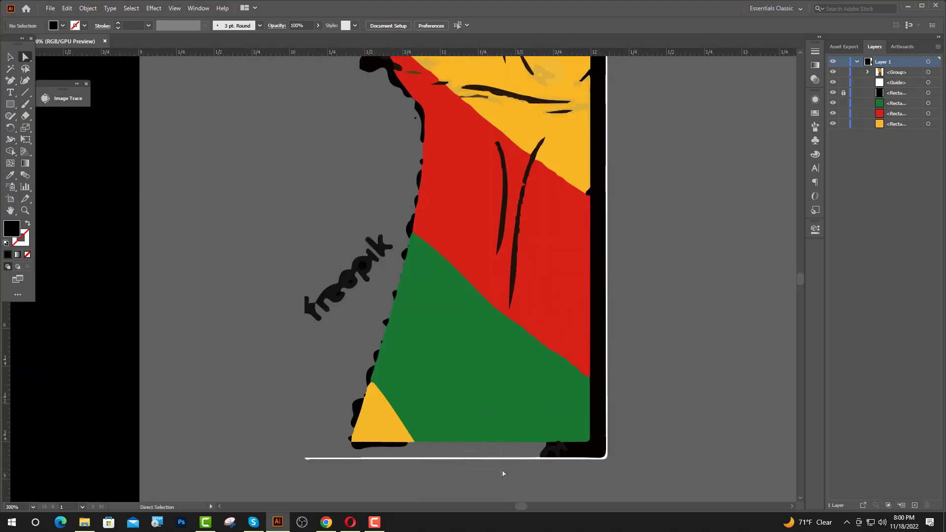
{"action": "left_click_drag", "start_coordinate": [503, 473], "coordinate": [506, 474]}
{"action": "key", "text": "Delete"}
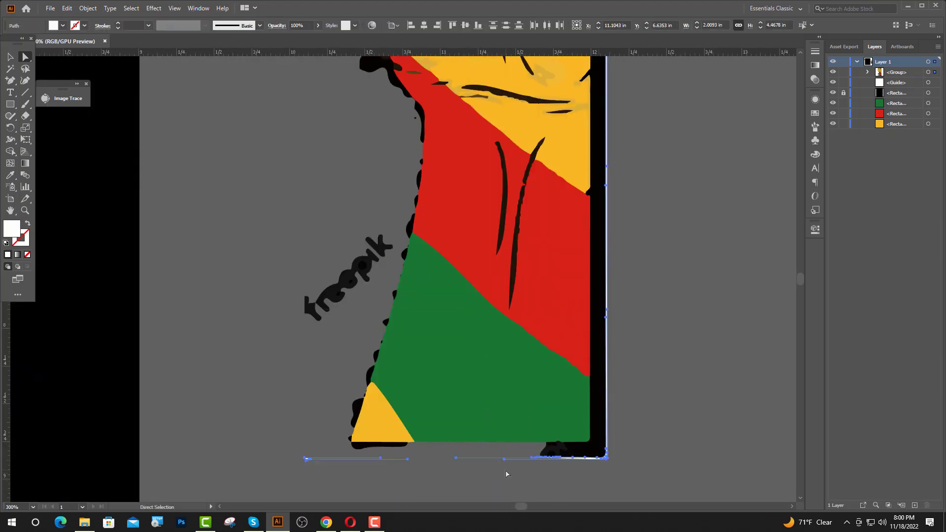
{"action": "key", "text": "Delete"}
{"action": "left_click", "coordinate": [597, 386]}
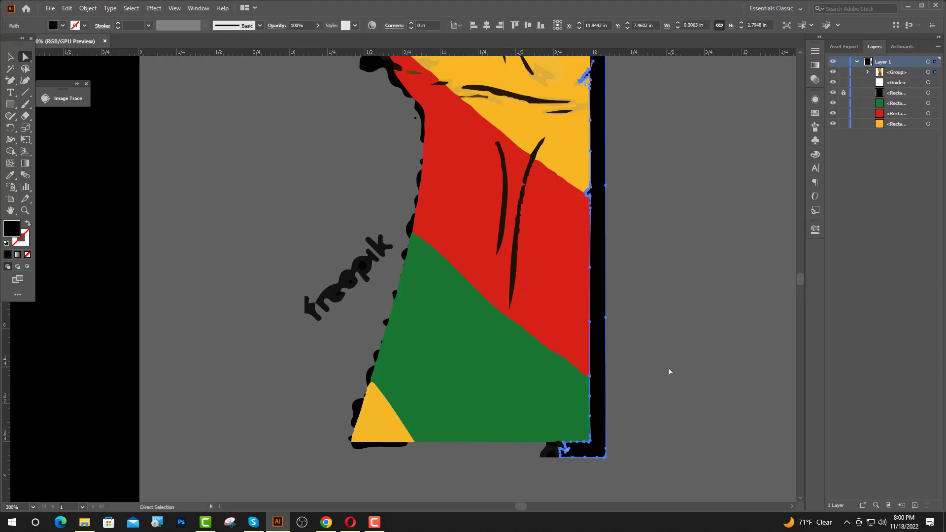
{"action": "key", "text": "Delete"}
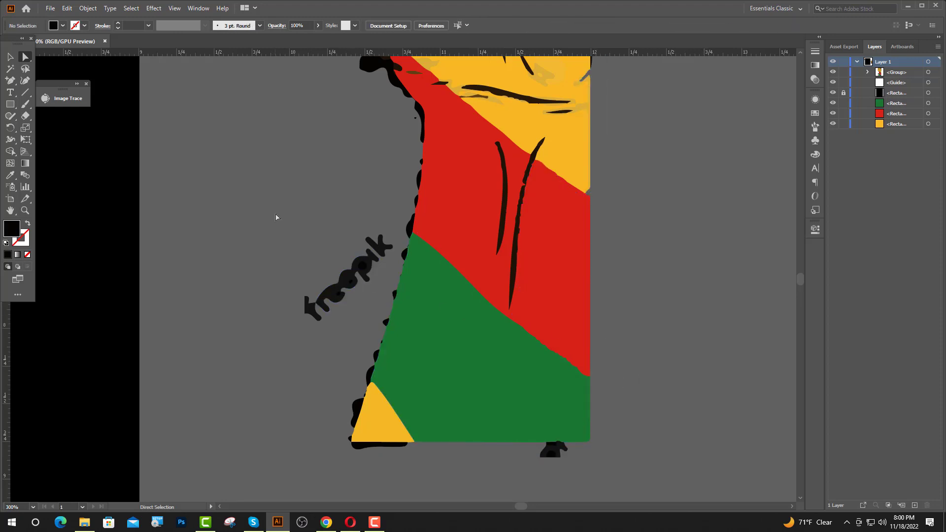
Delete the freepik watermark lettering and the black remnants under the forearm's bottom edge
{"action": "left_click_drag", "start_coordinate": [383, 325], "coordinate": [383, 325]}
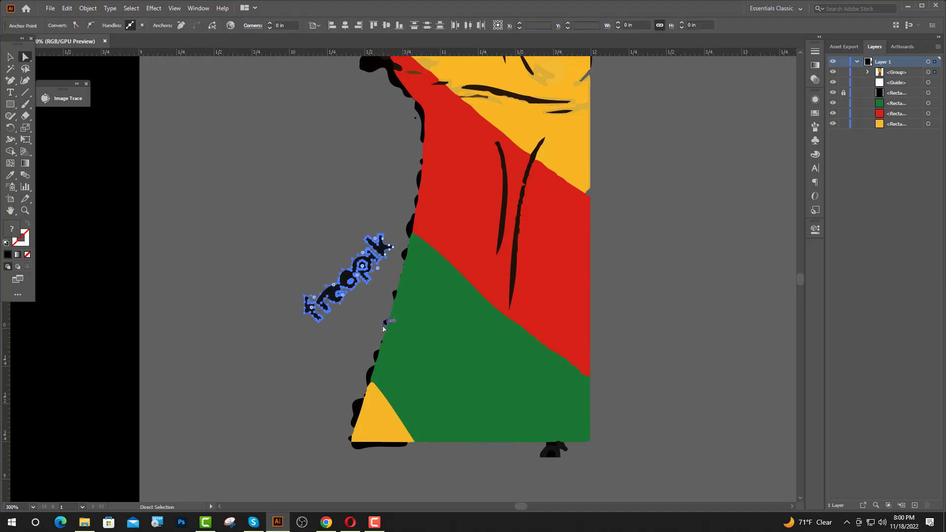
{"action": "key", "text": "Delete"}
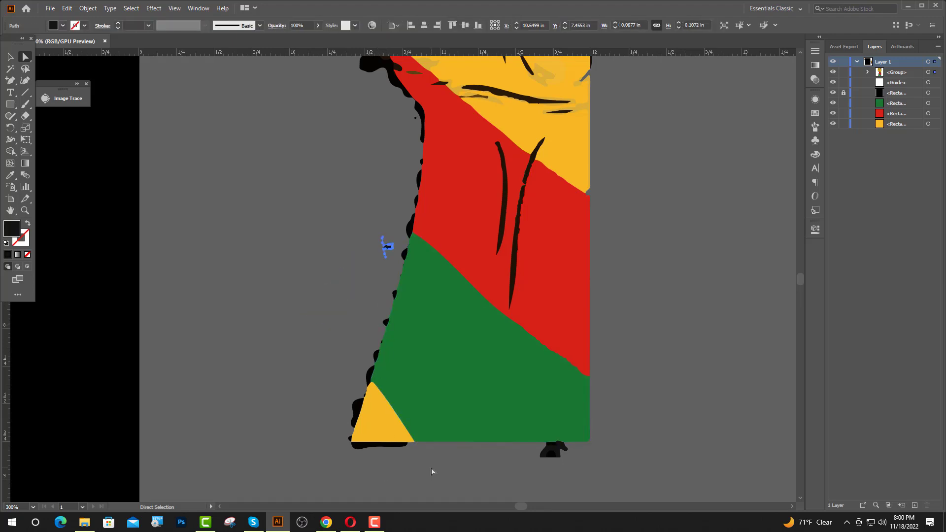
{"action": "left_click", "coordinate": [552, 450]}
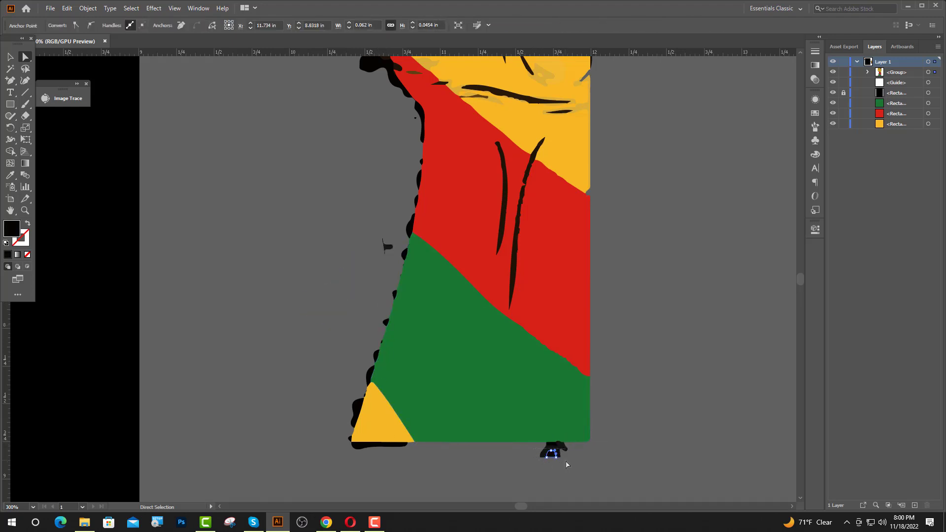
{"action": "left_click_drag", "start_coordinate": [565, 464], "coordinate": [567, 466]}
{"action": "key", "text": "Delete"}
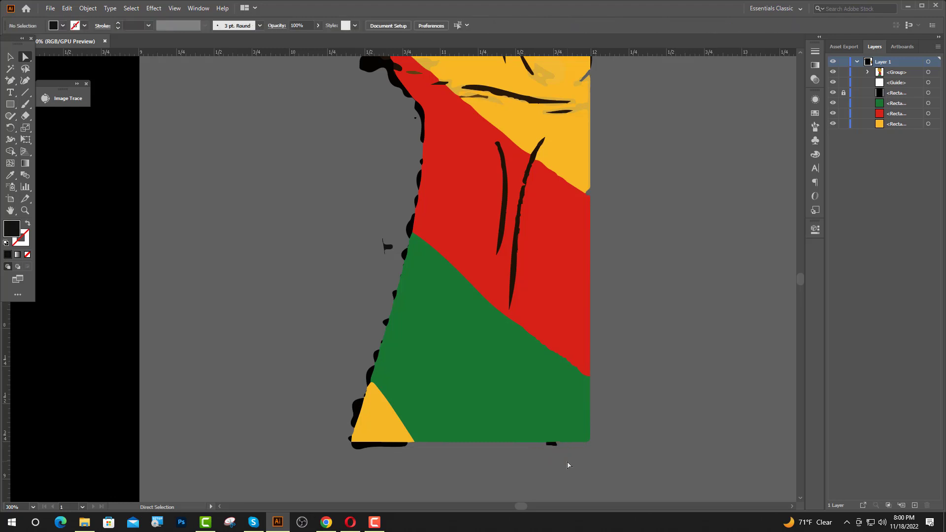
{"action": "left_click", "coordinate": [552, 443]}
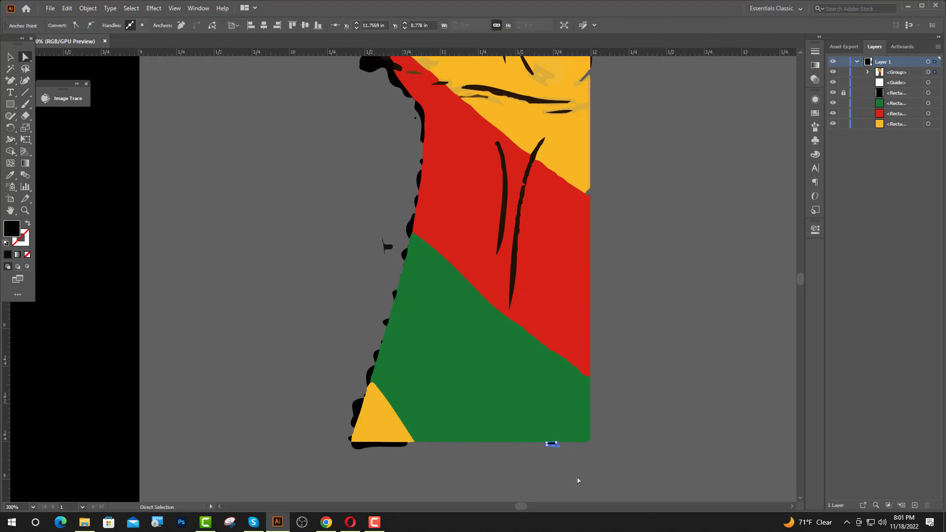
{"action": "key", "text": "Delete"}
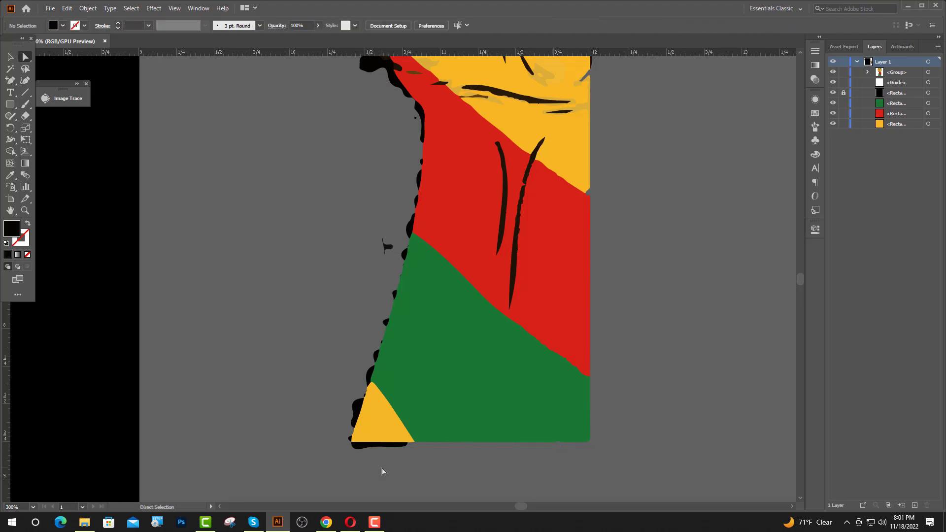
{"action": "left_click", "coordinate": [361, 447]}
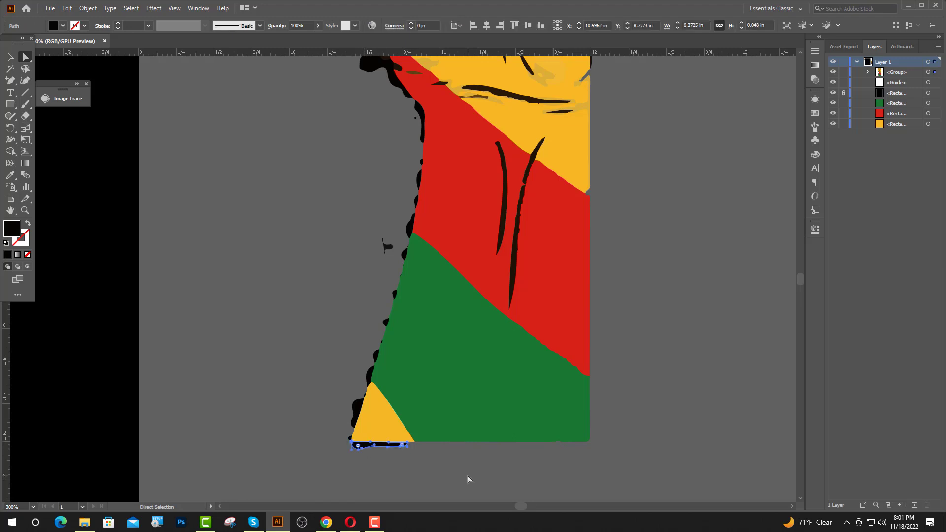
{"action": "key", "text": "Delete"}
Delete the stray black fragments along the right edge of the fist
{"action": "key", "text": "ctrl+minus"}
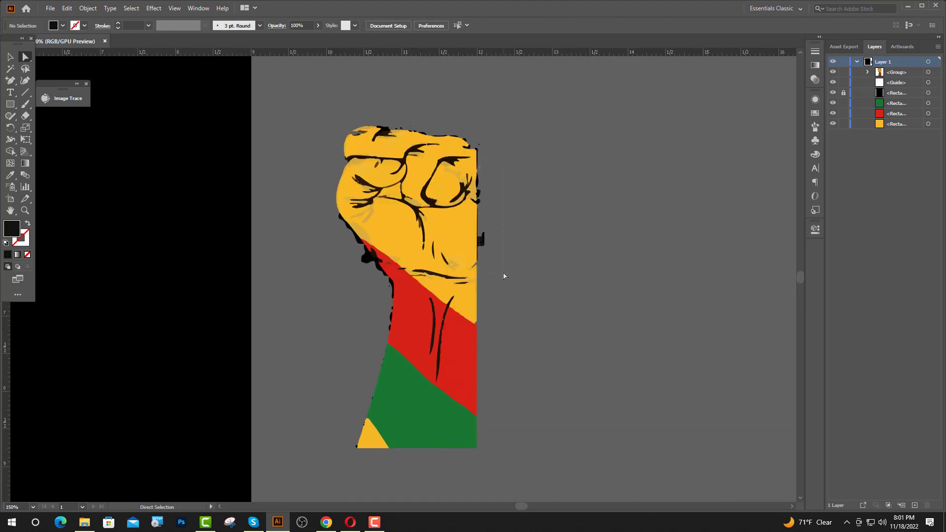
{"action": "left_click_drag", "start_coordinate": [503, 276], "coordinate": [504, 276]}
{"action": "key", "text": "Delete"}
{"action": "key", "text": "Delete"}
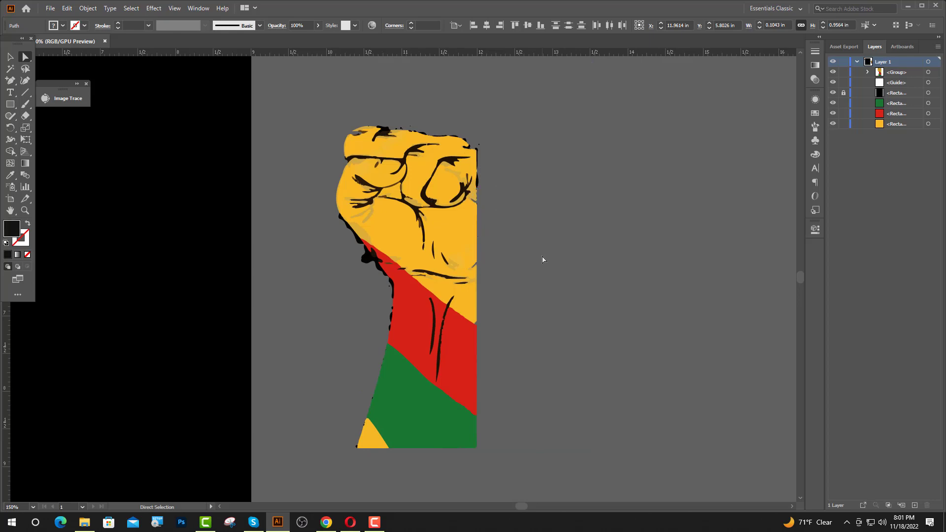
{"action": "left_click", "coordinate": [543, 259]}
Move the cleaned fist onto the artboard's left half and enlarge it to about 3.27 by 7.37 in, reaching the guide
{"action": "key", "text": "ctrl+minus"}
{"action": "key", "text": "ctrl+minus"}
{"action": "key", "text": "v"}
{"action": "left_click_drag", "start_coordinate": [291, 265], "coordinate": [125, 271]}
{"action": "scroll", "coordinate": [633, 230], "scroll_direction": "down", "scroll_amount": 1}
{"action": "scroll", "coordinate": [345, 197], "scroll_direction": "up", "scroll_amount": 3}
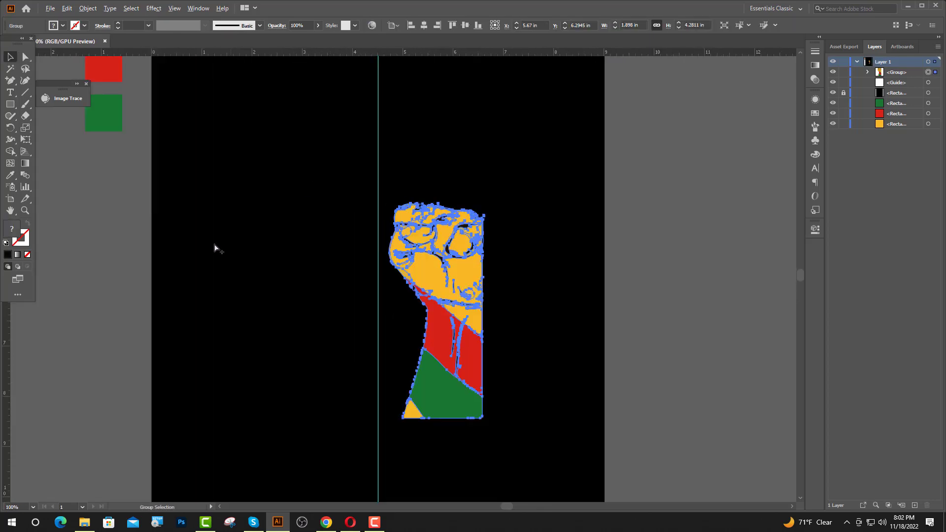
{"action": "left_click_drag", "start_coordinate": [483, 331], "coordinate": [356, 270]}
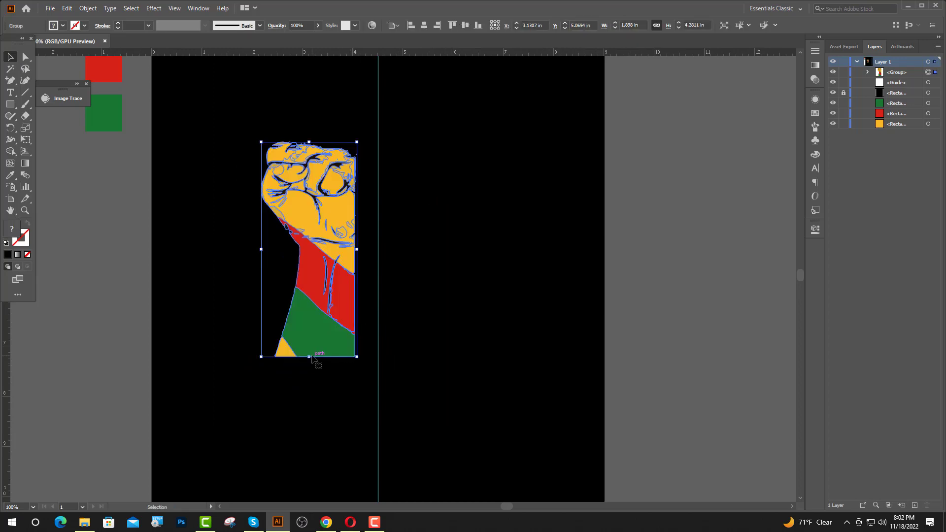
{"action": "left_click_drag", "start_coordinate": [312, 358], "coordinate": [348, 372]}
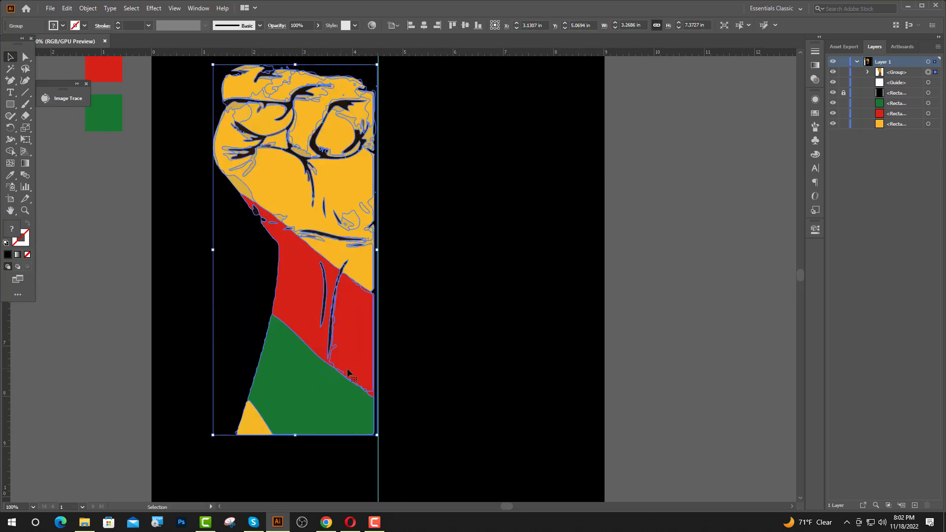
Reposition the enlarged fist lower on the artboard, leaving a small gap to the left of the centre guide
{"action": "scroll", "coordinate": [304, 355], "scroll_direction": "down", "scroll_amount": 2}
{"action": "scroll", "coordinate": [317, 267], "scroll_direction": "up", "scroll_amount": 1}
{"action": "left_click", "coordinate": [486, 340]}
{"action": "left_click_drag", "start_coordinate": [305, 322], "coordinate": [306, 331]}
{"action": "left_click", "coordinate": [553, 294]}
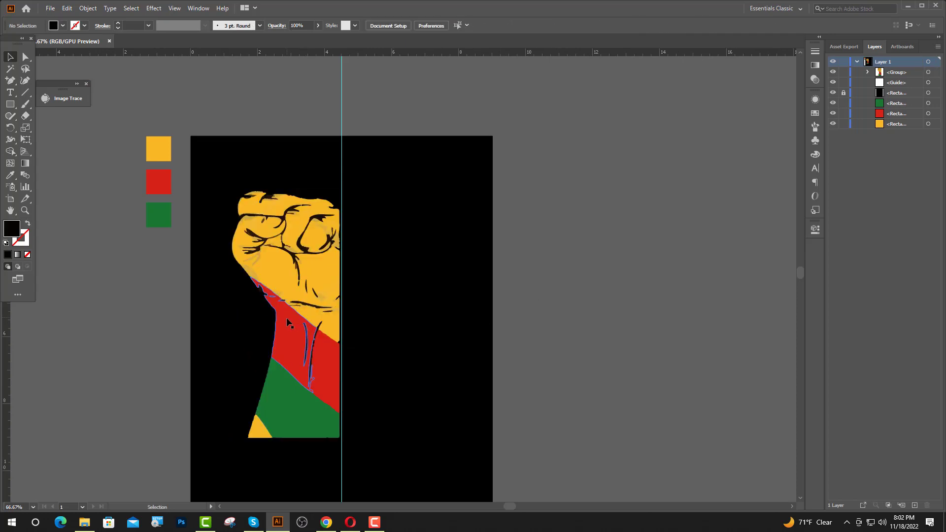
{"action": "scroll", "coordinate": [296, 300], "scroll_direction": "up", "scroll_amount": 1}
{"action": "left_click", "coordinate": [317, 322]}
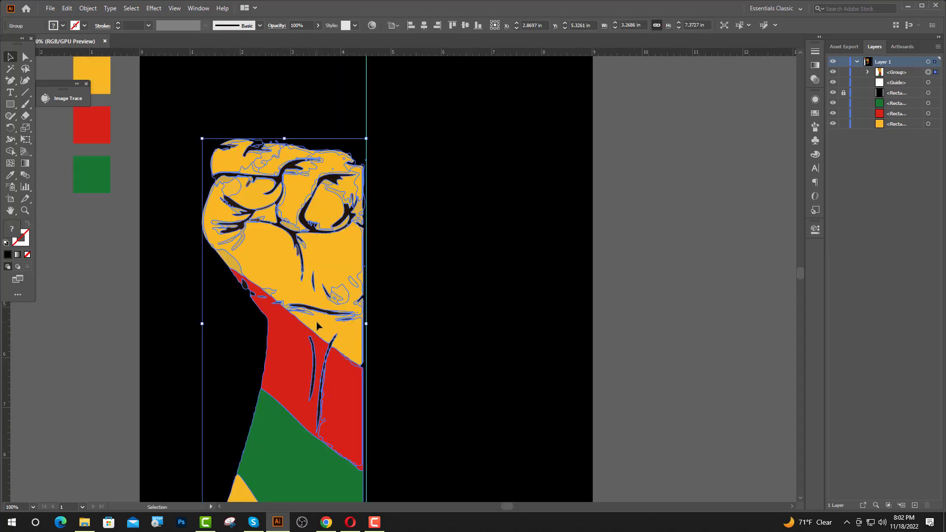
{"action": "left_click_drag", "start_coordinate": [317, 322], "coordinate": [312, 321]}
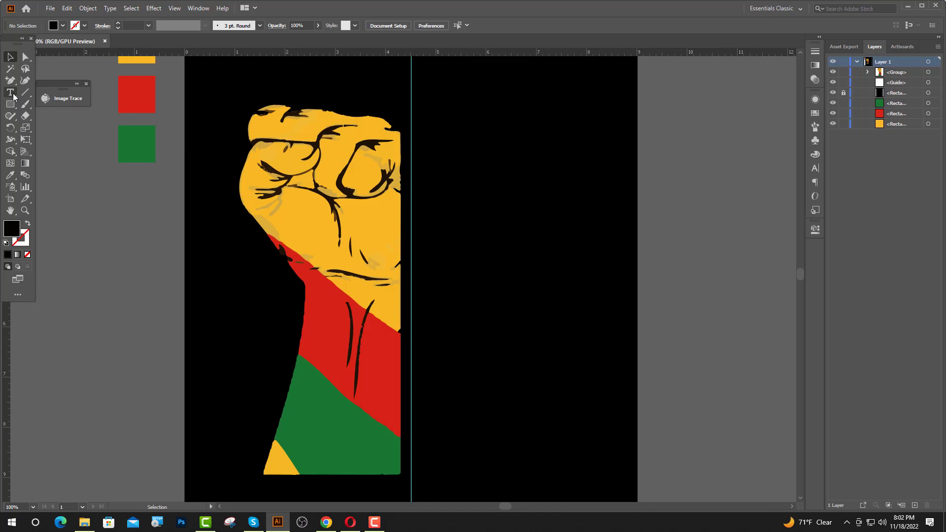
Add a line of point text right of the guide near the fist's top and colour it from the yellow swatch
{"action": "left_click", "coordinate": [13, 96]}
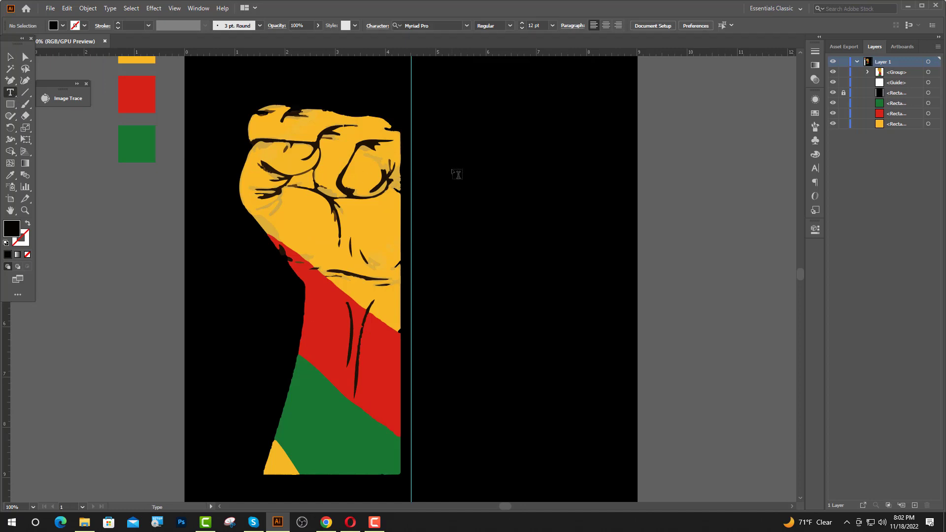
{"action": "left_click", "coordinate": [427, 149]}
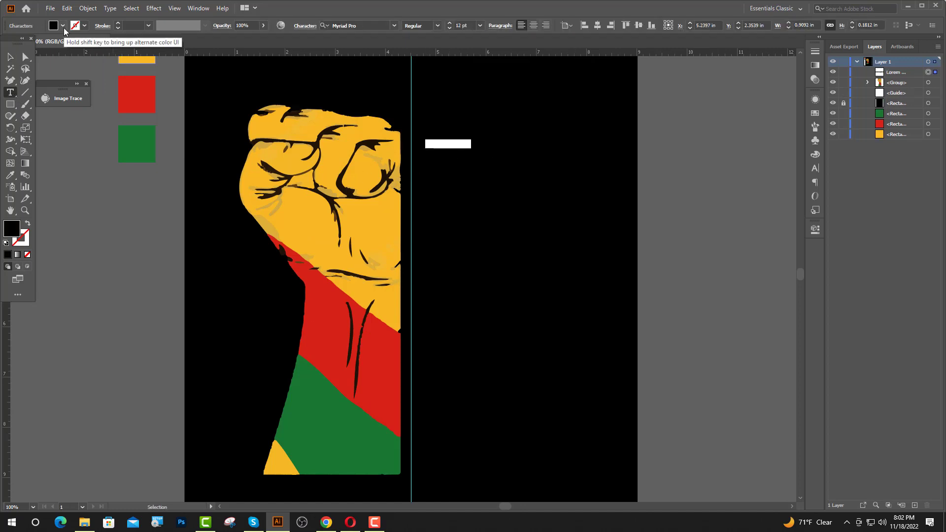
{"action": "left_click", "coordinate": [10, 175]}
{"action": "scroll", "coordinate": [106, 102], "scroll_direction": "up", "scroll_amount": 3}
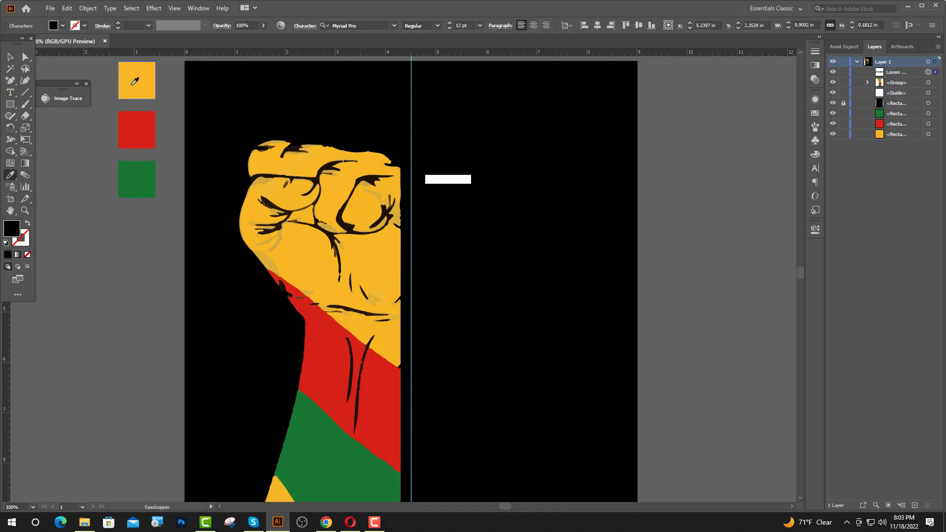
{"action": "left_click", "coordinate": [135, 79]}
Set the placeholder text to the Source Serif Variable font at 40 pt
{"action": "left_click", "coordinate": [394, 26]}
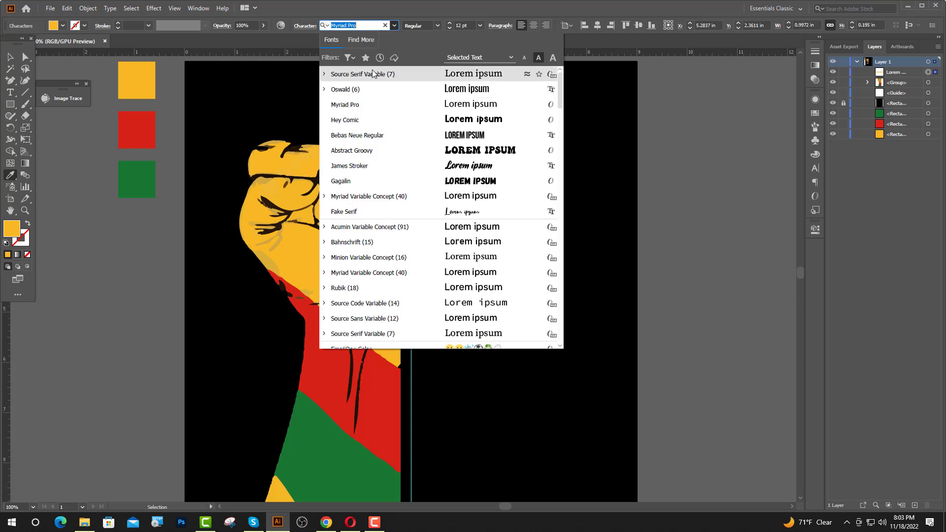
{"action": "left_click", "coordinate": [376, 74]}
{"action": "left_click", "coordinate": [475, 25]}
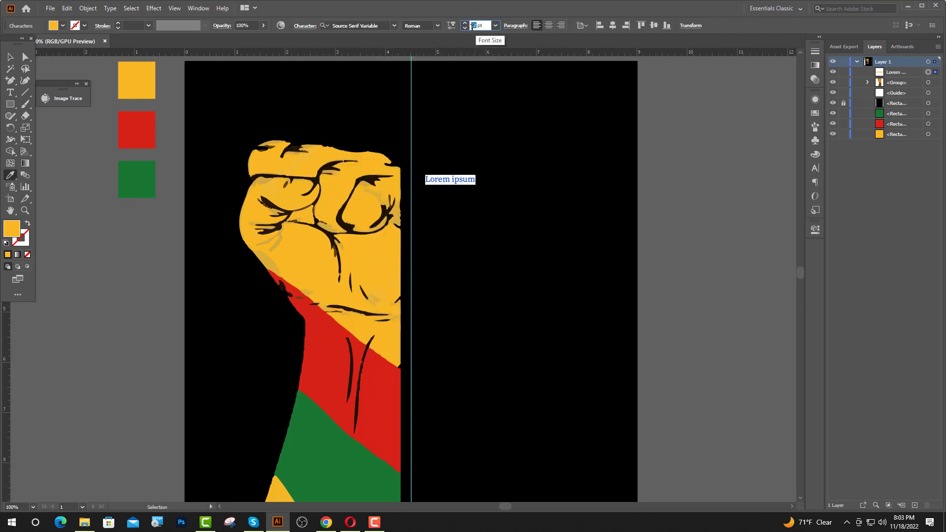
{"action": "type", "text": "40"}
{"action": "key", "text": "Return"}
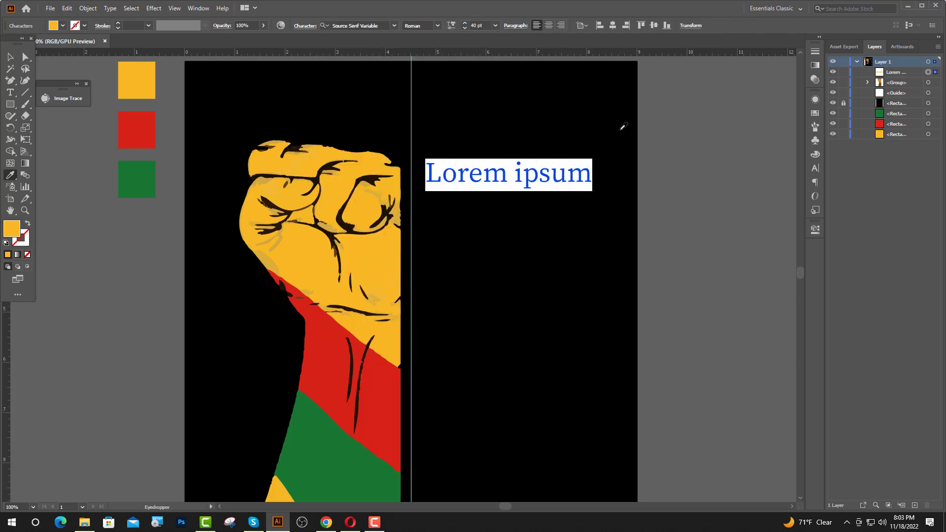
Replace the placeholder text with "I AM" and set its font style to Bold
{"action": "type", "text": "I AM"}
{"action": "key", "text": "Escape"}
{"action": "left_click", "coordinate": [438, 26]}
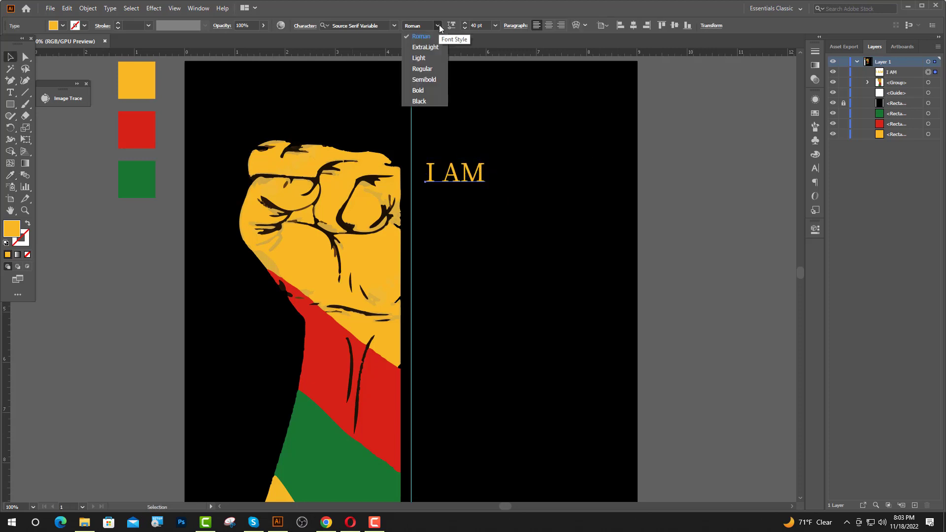
{"action": "left_click", "coordinate": [424, 90]}
{"action": "left_click", "coordinate": [493, 176]}
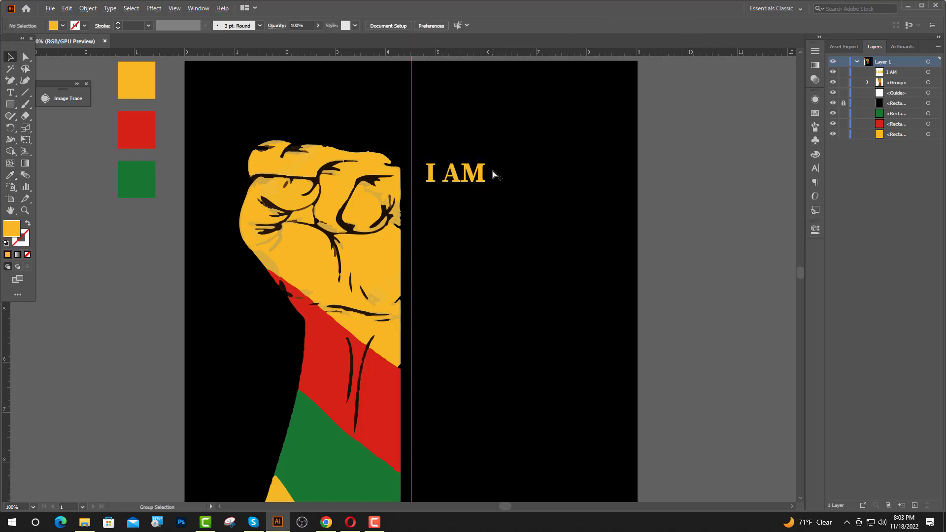
{"action": "scroll", "coordinate": [489, 174], "scroll_direction": "up", "scroll_amount": 1}
{"action": "left_click", "coordinate": [458, 180]}
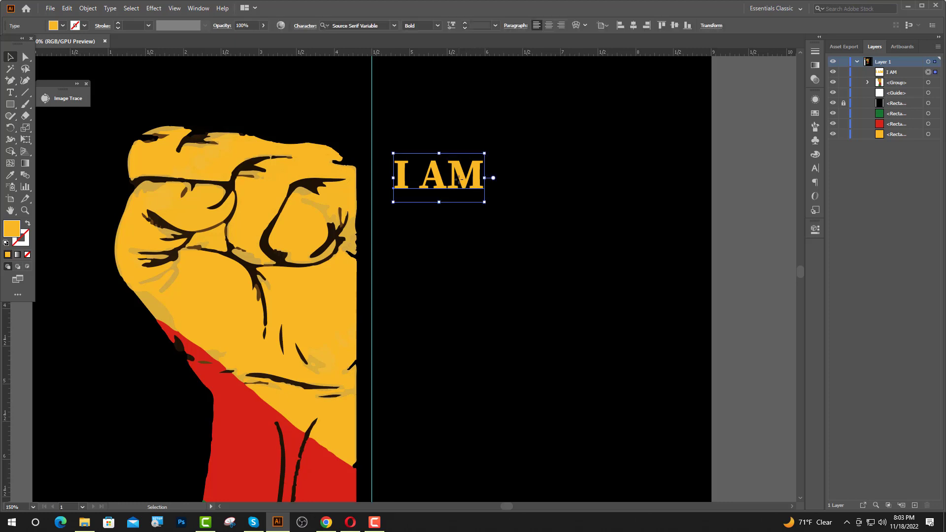
Convert the "I AM" text to outlines and move it so its left edge sits on the centre guide
{"action": "right_click", "coordinate": [460, 179]}
{"action": "left_click", "coordinate": [503, 247]}
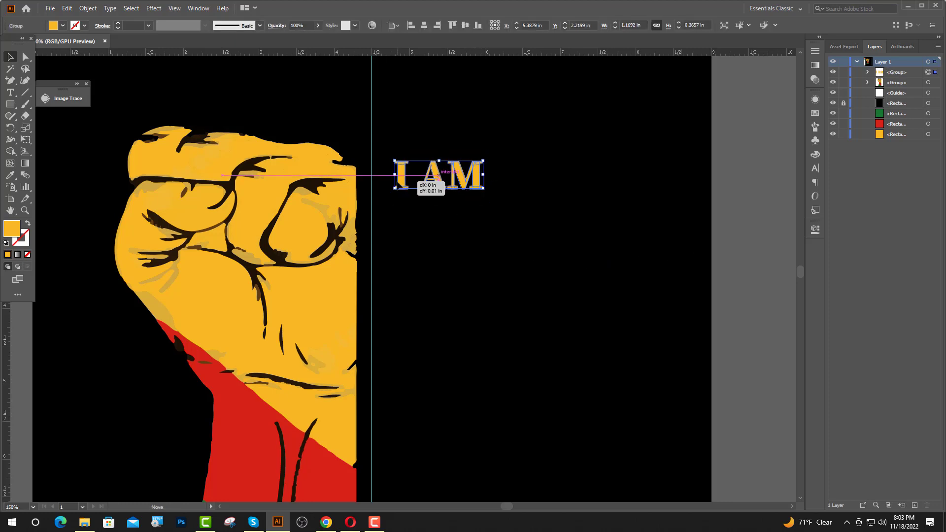
{"action": "left_click", "coordinate": [519, 272]}
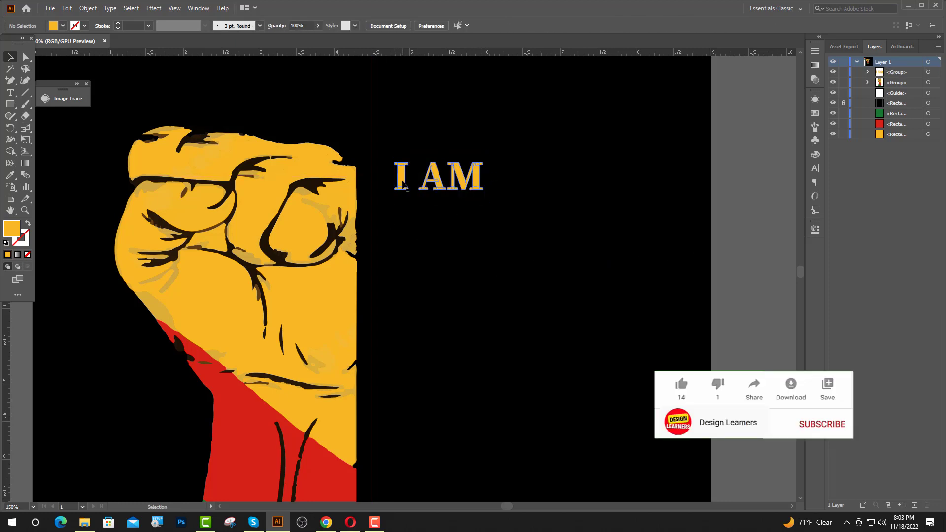
{"action": "left_click_drag", "start_coordinate": [400, 182], "coordinate": [380, 183]}
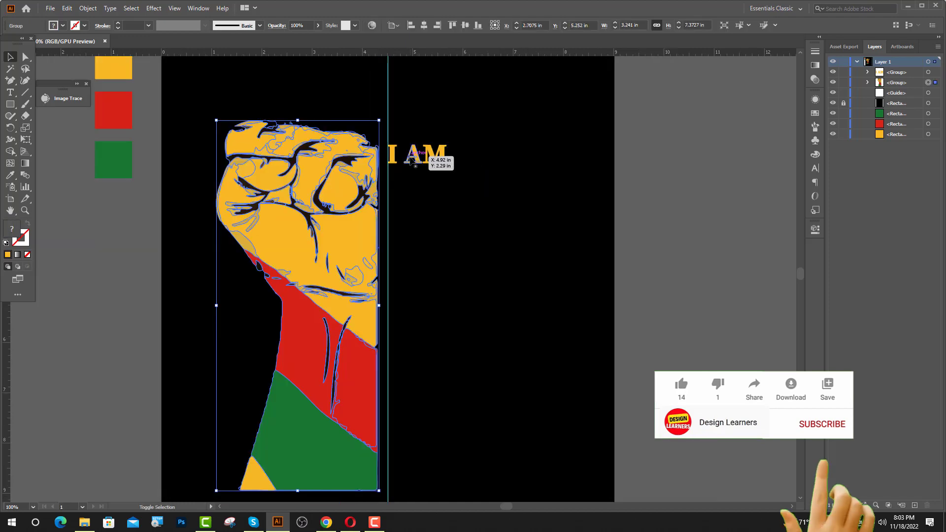
Align the top edges of the fist and the "I AM" lettering, then enlarge the lettering proportionally from its upper-left corner
{"action": "left_click", "coordinate": [427, 155], "text": "shift"}
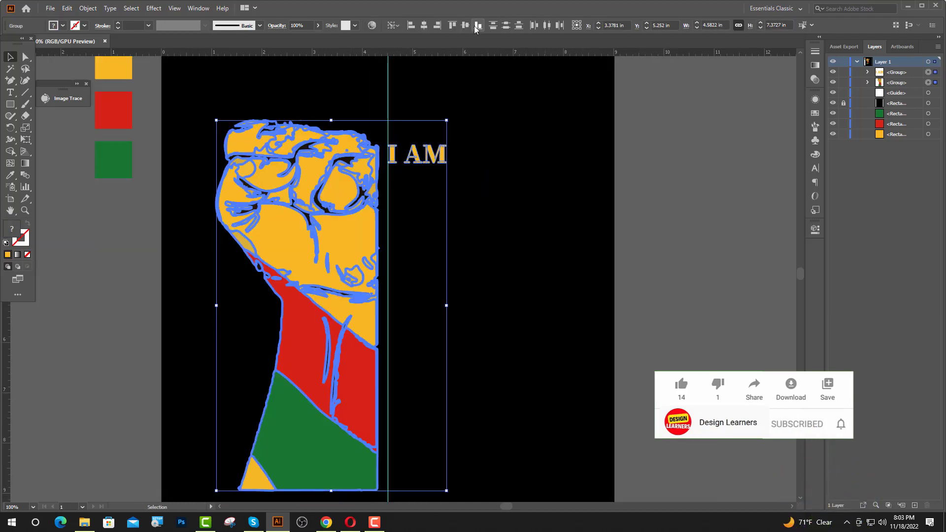
{"action": "left_click", "coordinate": [452, 25]}
{"action": "left_click", "coordinate": [447, 140]}
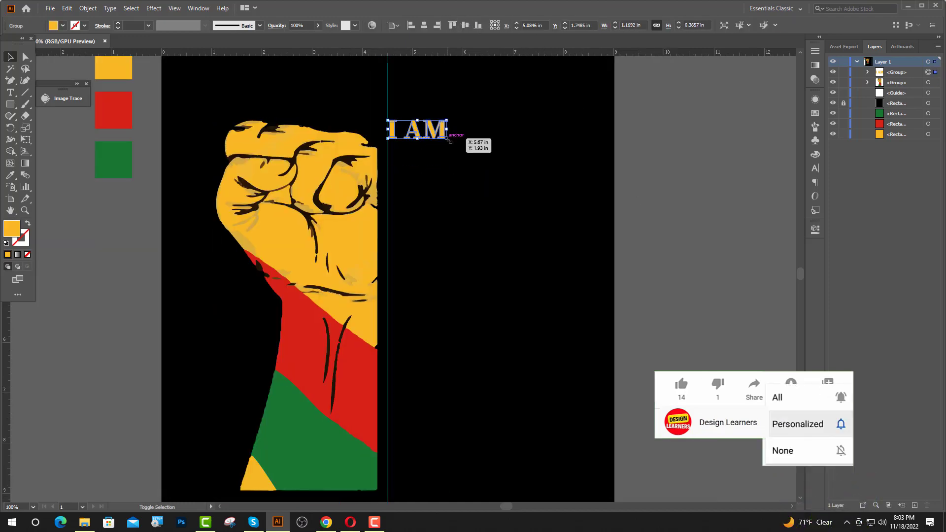
{"action": "left_click_drag", "start_coordinate": [447, 140], "coordinate": [478, 152]}
{"action": "left_click", "coordinate": [516, 169]}
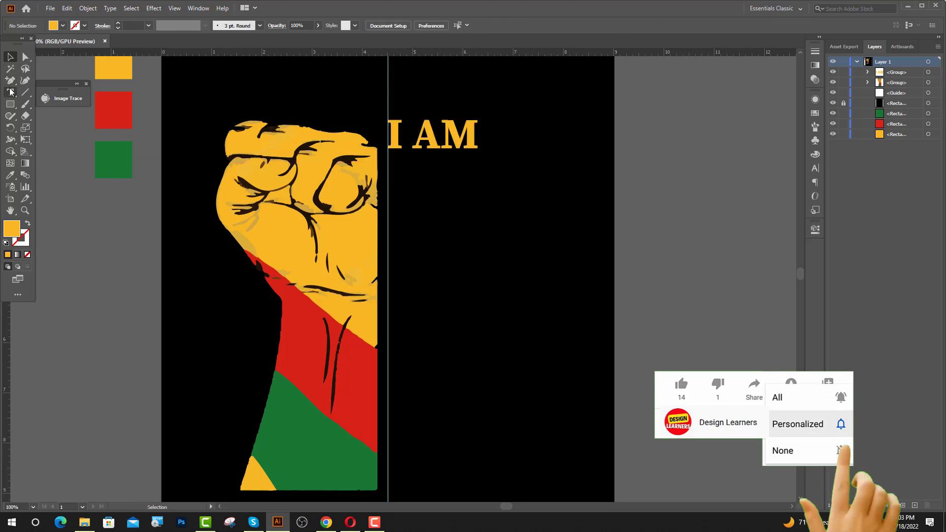
Add the point text "BLACK" in Oswald Bold at 40 pt below "I AM", starting at the guide
{"action": "left_click", "coordinate": [10, 92]}
{"action": "left_click", "coordinate": [390, 170]}
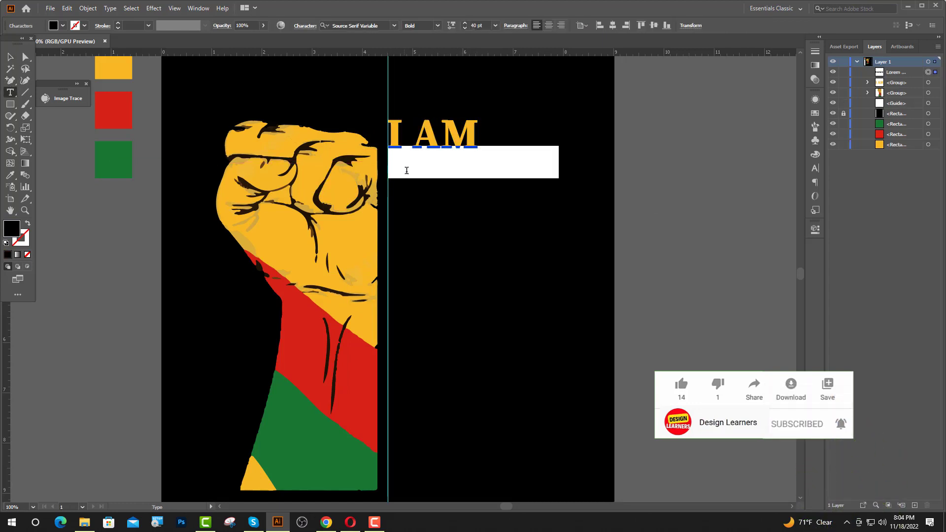
{"action": "left_click", "coordinate": [395, 26]}
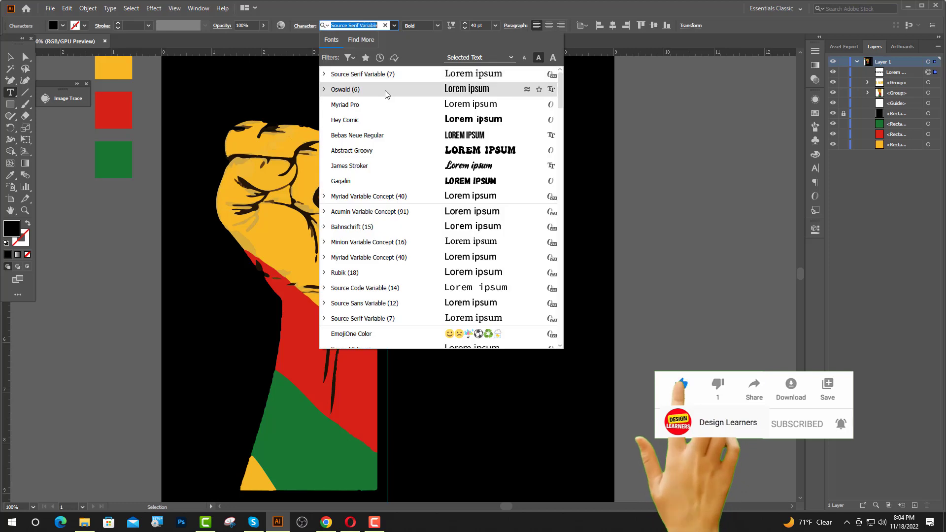
{"action": "left_click", "coordinate": [363, 91]}
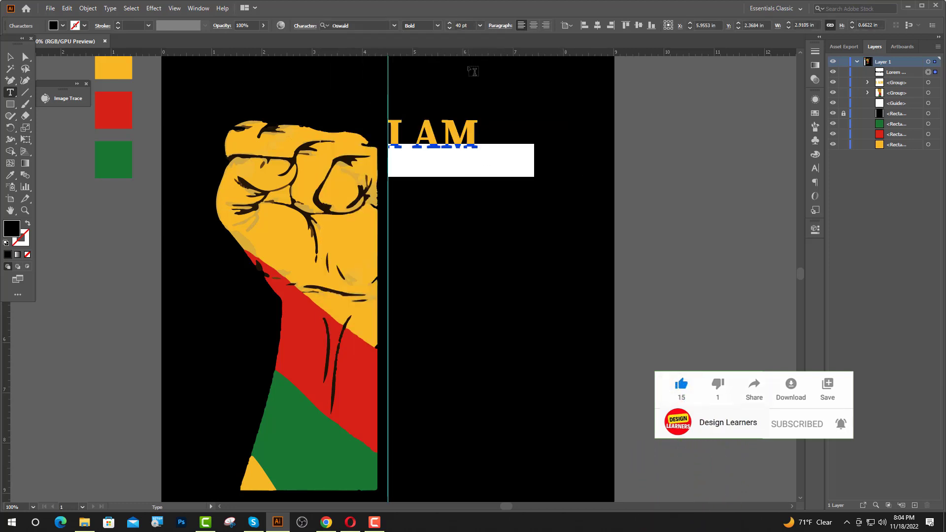
{"action": "type", "text": "BLACK"}
{"action": "key", "text": "Escape"}
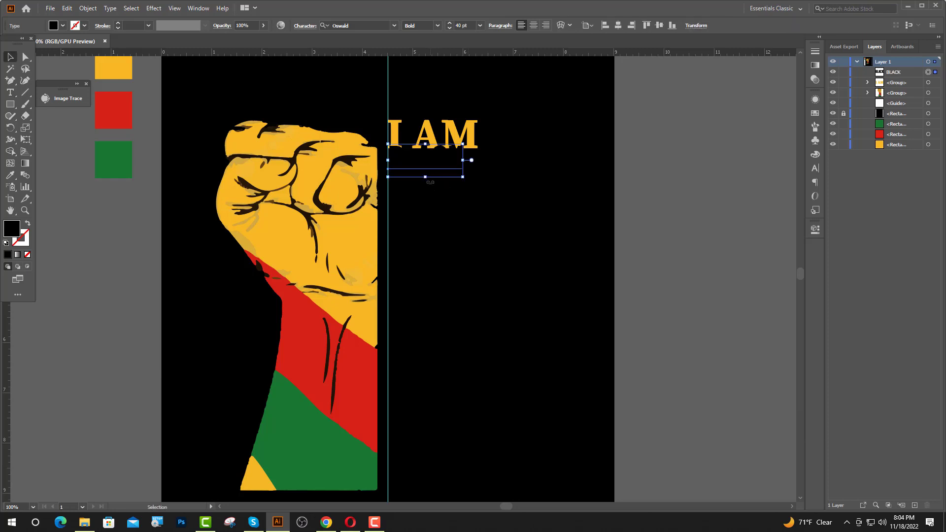
Enlarge "BLACK" to about 96 pt, place it just below "I AM" at the guide, and convert it to outlines
{"action": "left_click_drag", "start_coordinate": [426, 178], "coordinate": [428, 223]}
{"action": "left_click_drag", "start_coordinate": [423, 192], "coordinate": [474, 201]}
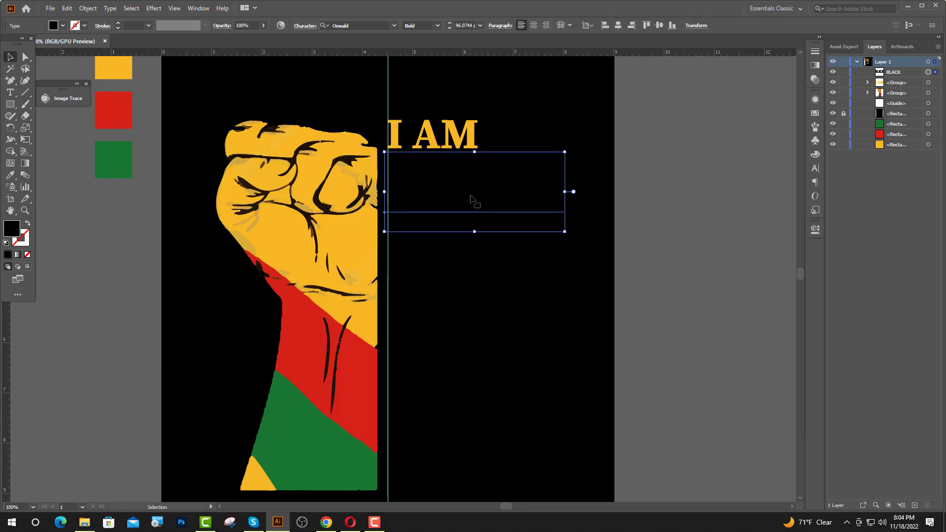
{"action": "right_click", "coordinate": [470, 196]}
{"action": "left_click", "coordinate": [523, 263]}
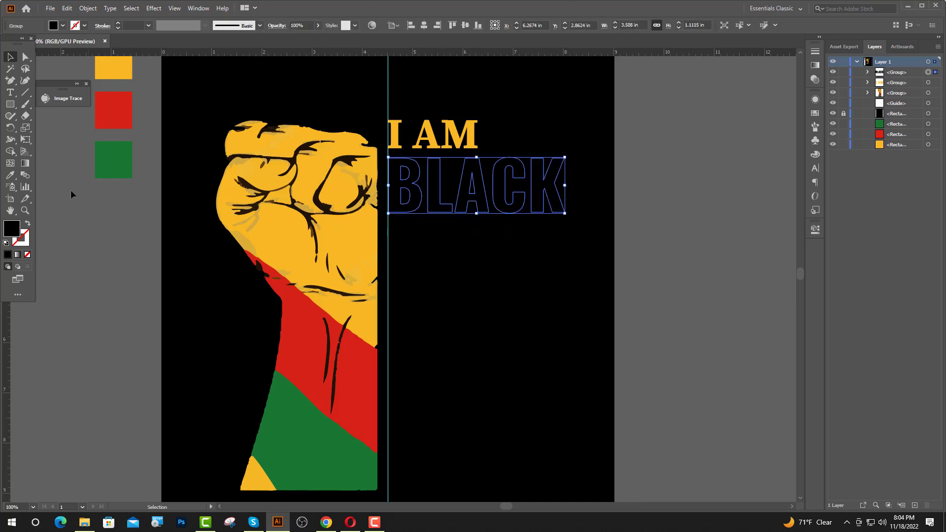
Colour the outlined "BLACK" lettering by sampling the green swatch, then deselect it
{"action": "left_click", "coordinate": [10, 175]}
{"action": "left_click", "coordinate": [107, 151]}
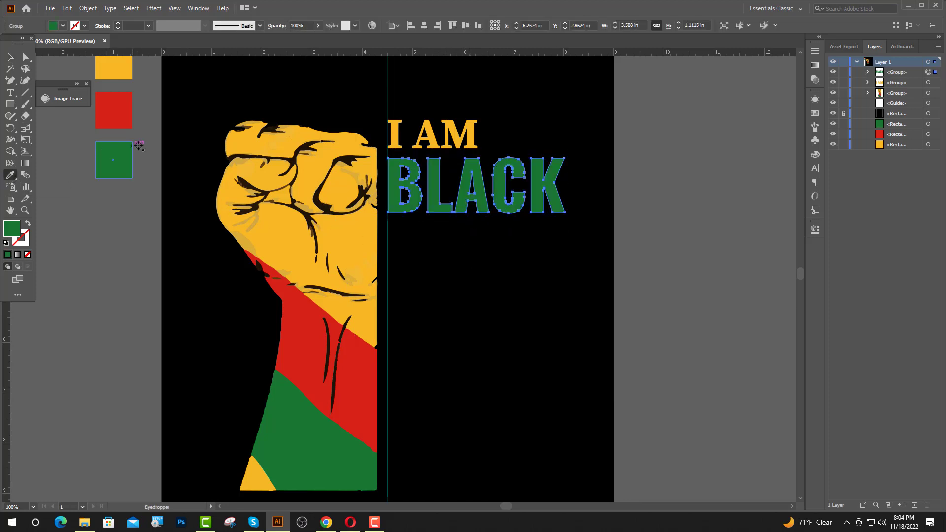
{"action": "left_click", "coordinate": [10, 58]}
{"action": "left_click", "coordinate": [719, 205]}
Draw a straight horizontal line across the middle of "BLACK" with the Pen tool and align it to the lettering's vertical centre
{"action": "scroll", "coordinate": [719, 205], "scroll_direction": "up", "scroll_amount": 2}
{"action": "scroll", "coordinate": [702, 207], "scroll_direction": "up", "scroll_amount": 4}
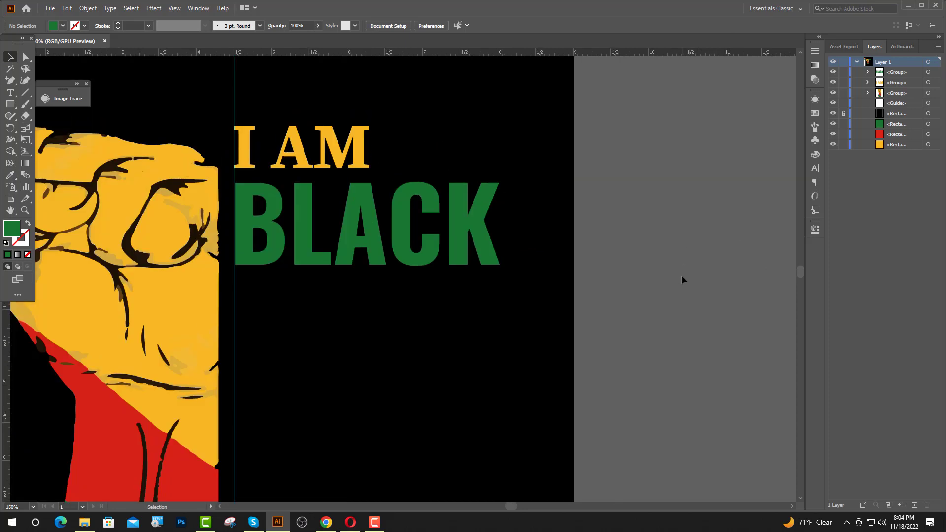
{"action": "left_click_drag", "start_coordinate": [9, 80], "coordinate": [41, 81]}
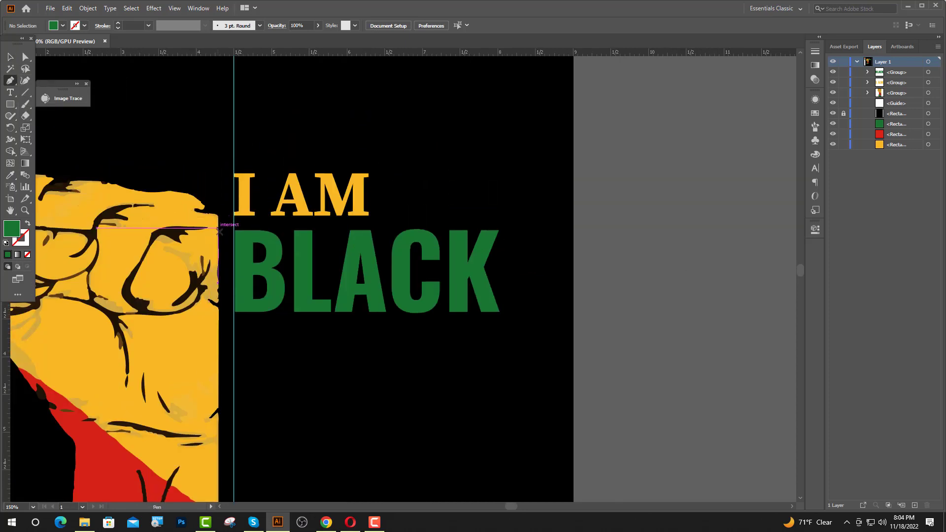
{"action": "left_click", "coordinate": [234, 272]}
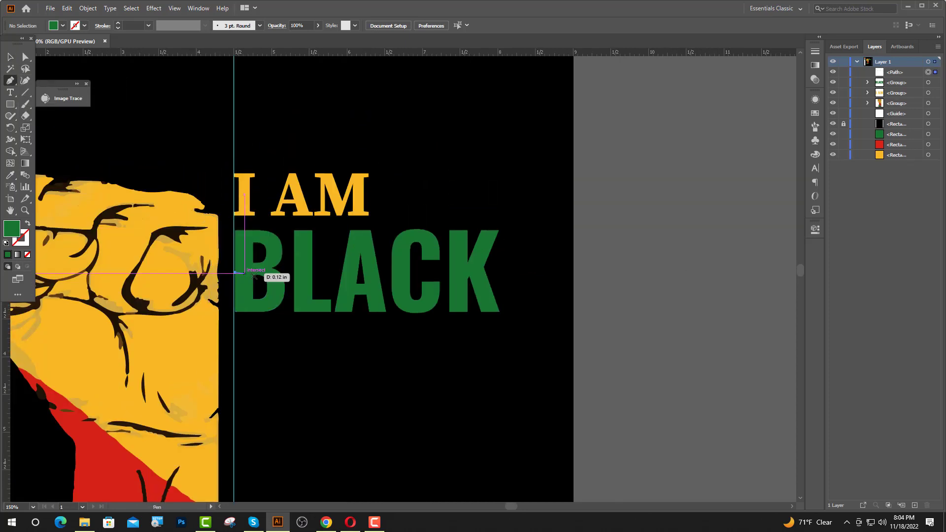
{"action": "left_click", "coordinate": [511, 273]}
{"action": "key", "text": "v"}
{"action": "left_click_drag", "start_coordinate": [455, 203], "coordinate": [530, 344]}
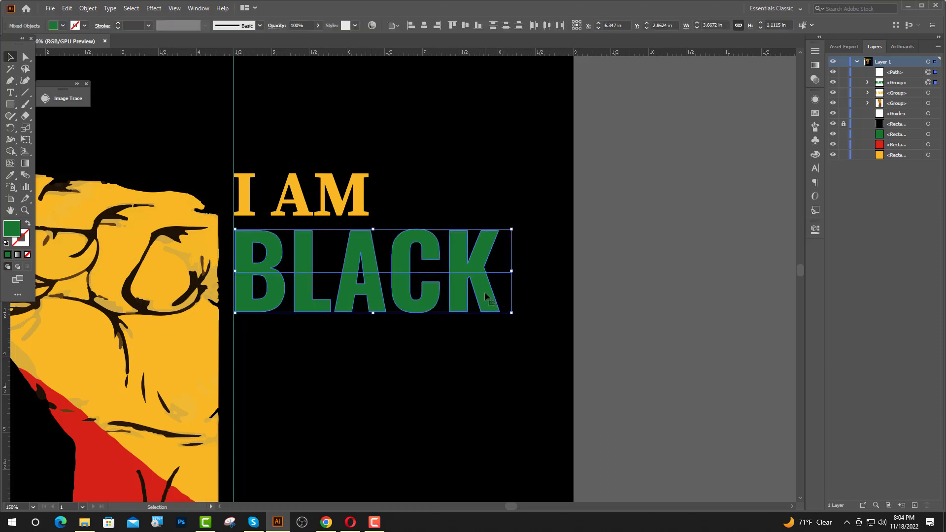
{"action": "left_click", "coordinate": [465, 25]}
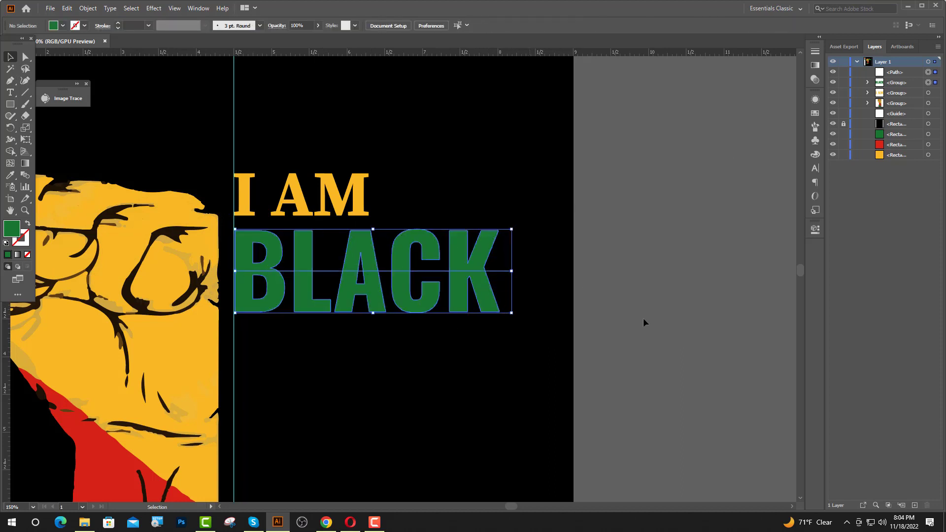
Divide "BLACK" along the line with Pathfinder and delete the unfilled pieces inside the B and A
{"action": "left_click", "coordinate": [814, 229]}
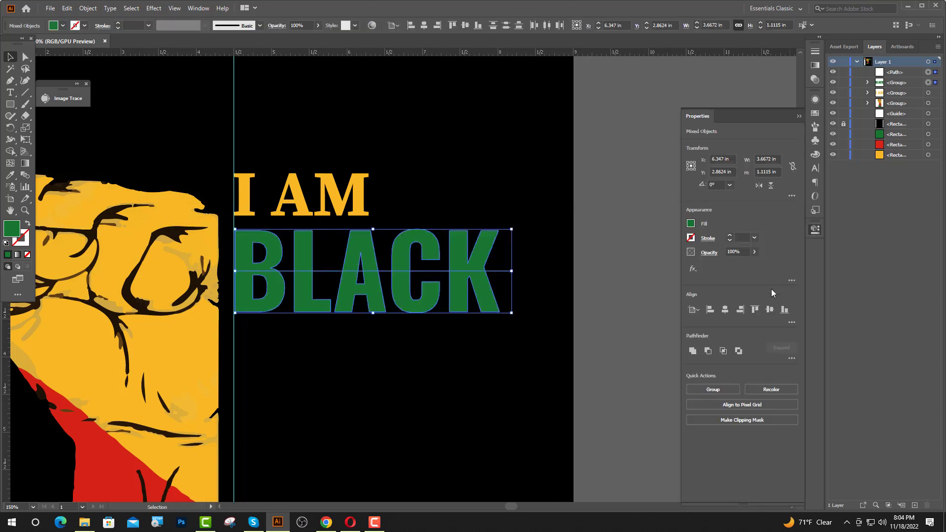
{"action": "left_click", "coordinate": [792, 359]}
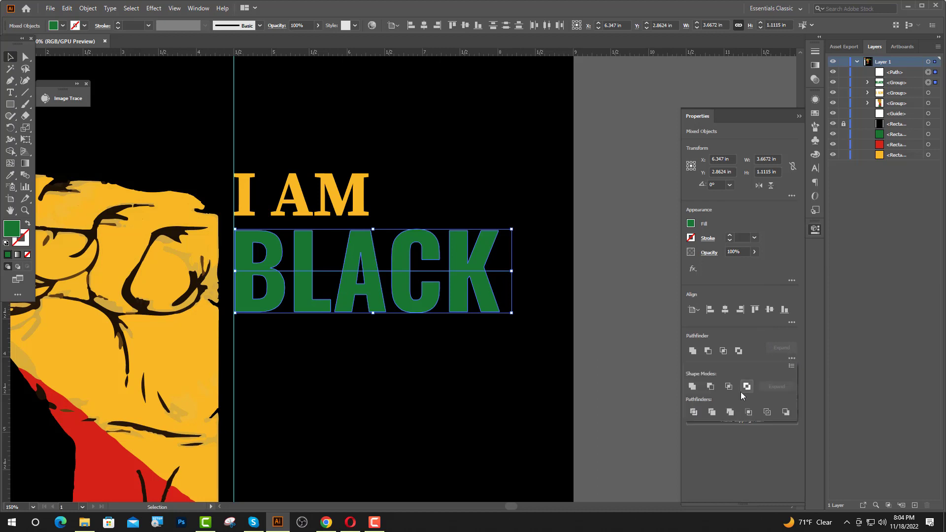
{"action": "left_click", "coordinate": [693, 412]}
{"action": "key", "text": "ctrl+shift+a"}
{"action": "left_click", "coordinate": [798, 118]}
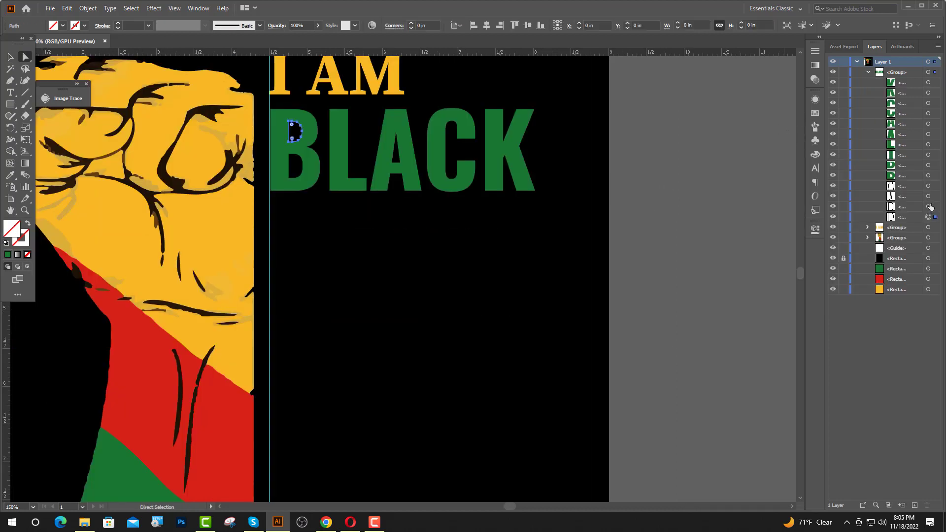
{"action": "left_click", "coordinate": [928, 207], "text": "shift"}
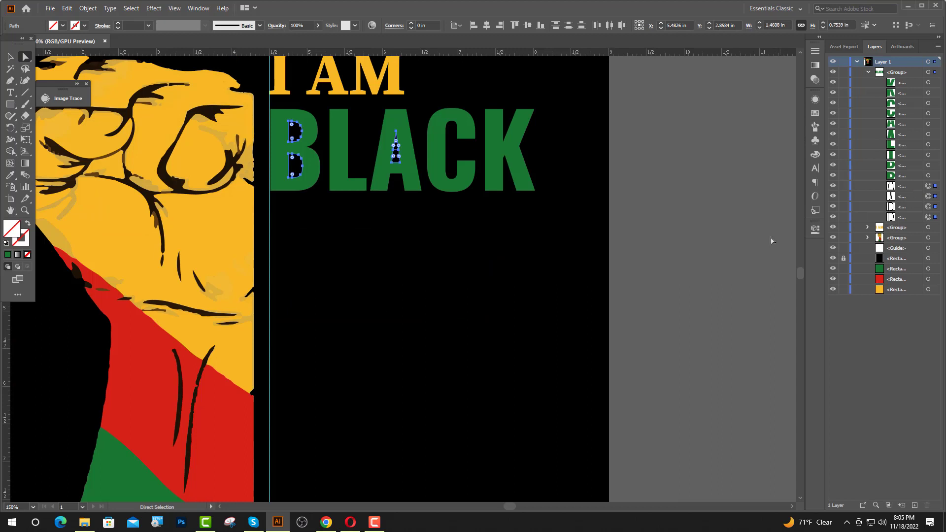
{"action": "key", "text": "Delete"}
Select the lower halves of all the "BLACK" letters and recolour them from the red swatch
{"action": "left_click", "coordinate": [310, 182]}
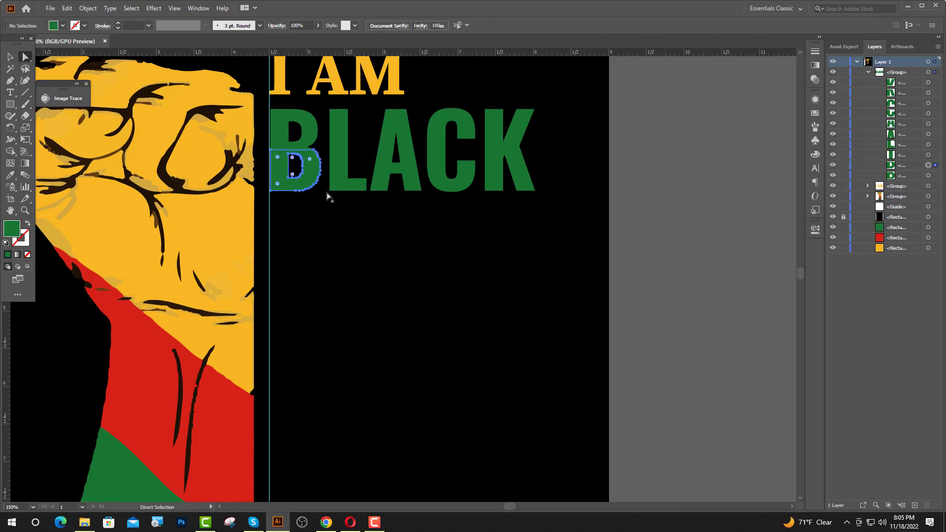
{"action": "left_click", "coordinate": [345, 182], "text": "shift"}
{"action": "left_click", "coordinate": [395, 184], "text": "shift"}
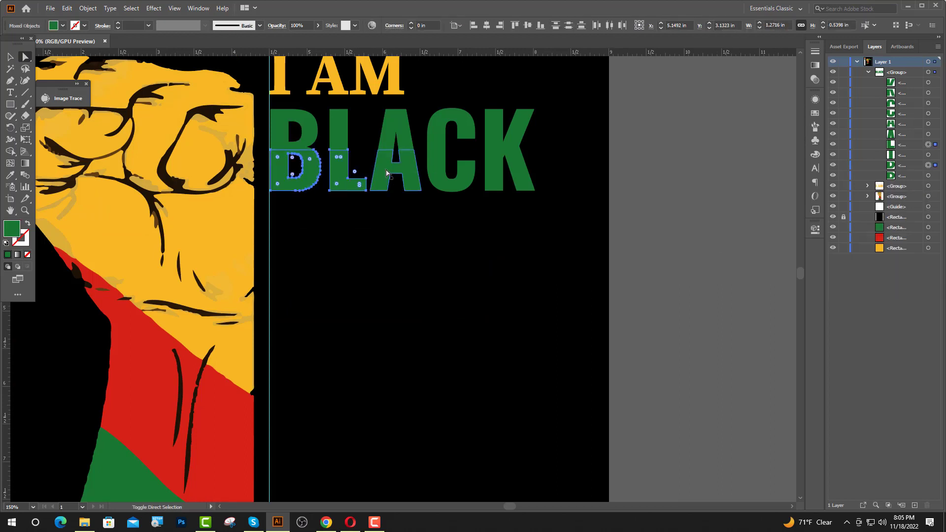
{"action": "left_click", "coordinate": [450, 185], "text": "shift"}
{"action": "left_click", "coordinate": [496, 185], "text": "shift"}
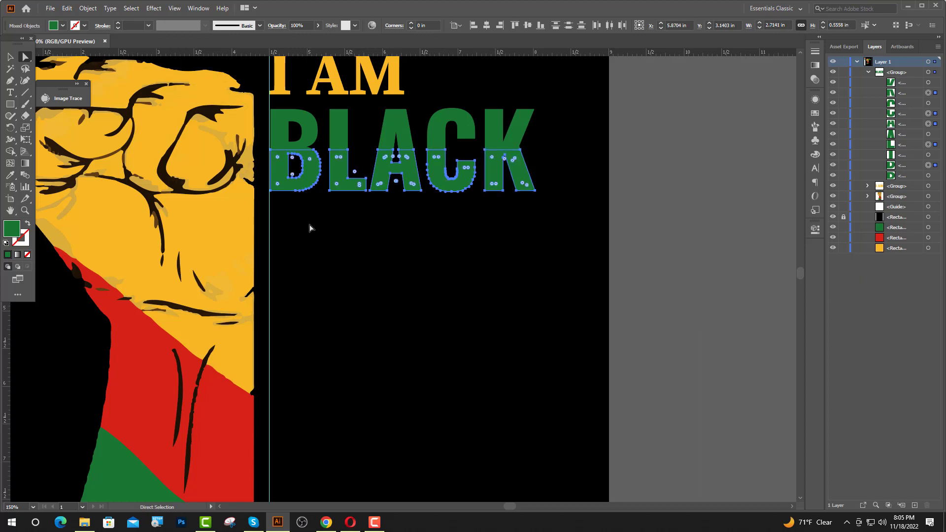
{"action": "key", "text": "ctrl+0"}
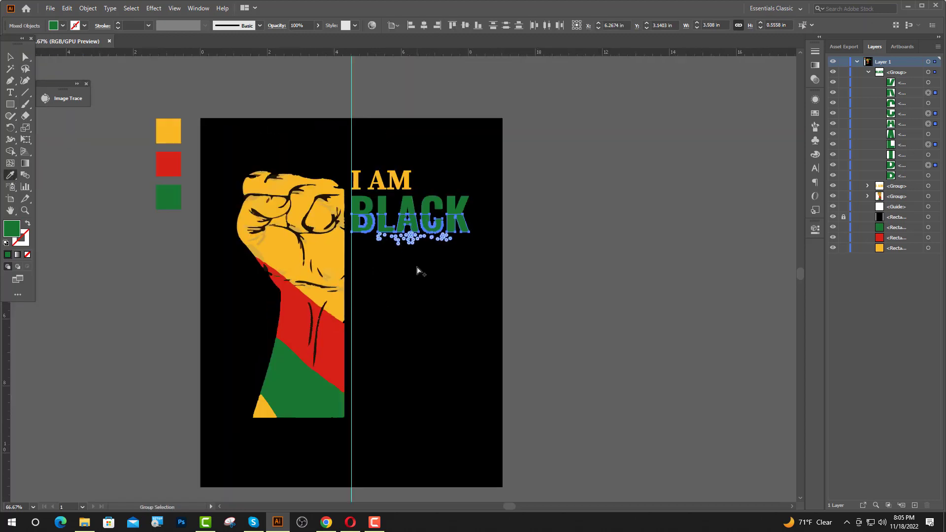
{"action": "left_click", "coordinate": [168, 164]}
{"action": "key", "text": "v"}
{"action": "left_click", "coordinate": [573, 302]}
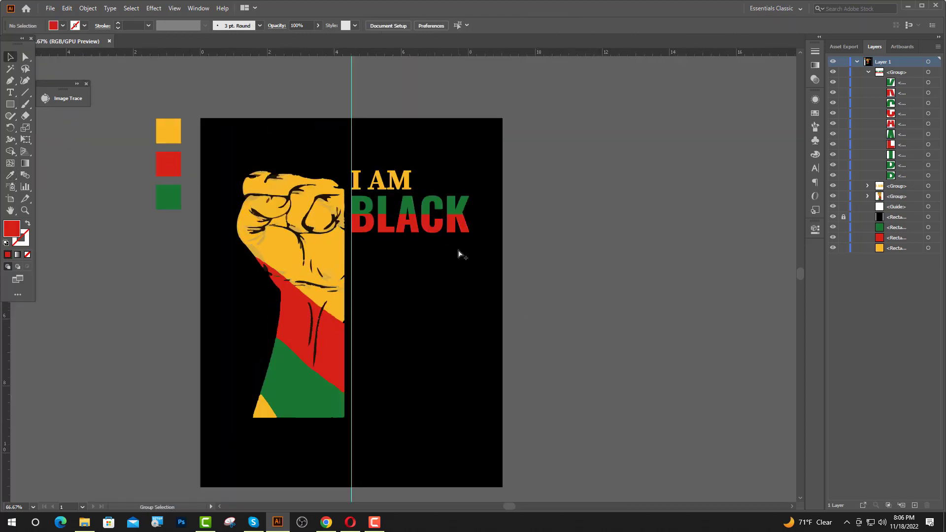
Add the point text "HISTORY" in Source Serif Variable Bold at 40 pt below "BLACK", starting at the guide
{"action": "scroll", "coordinate": [458, 254], "scroll_direction": "up", "scroll_amount": 2}
{"action": "scroll", "coordinate": [287, 335], "scroll_direction": "up", "scroll_amount": 2}
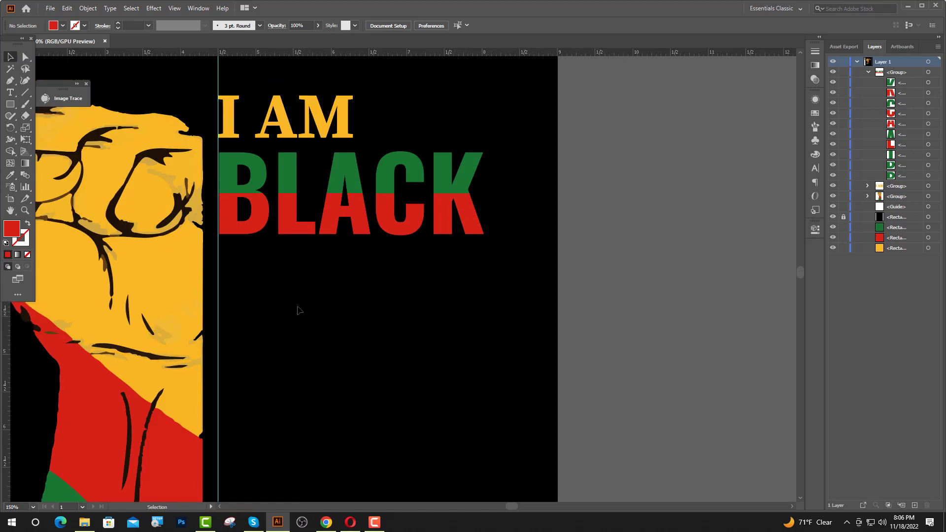
{"action": "scroll", "coordinate": [331, 239], "scroll_direction": "up", "scroll_amount": 1}
{"action": "left_click", "coordinate": [11, 93]}
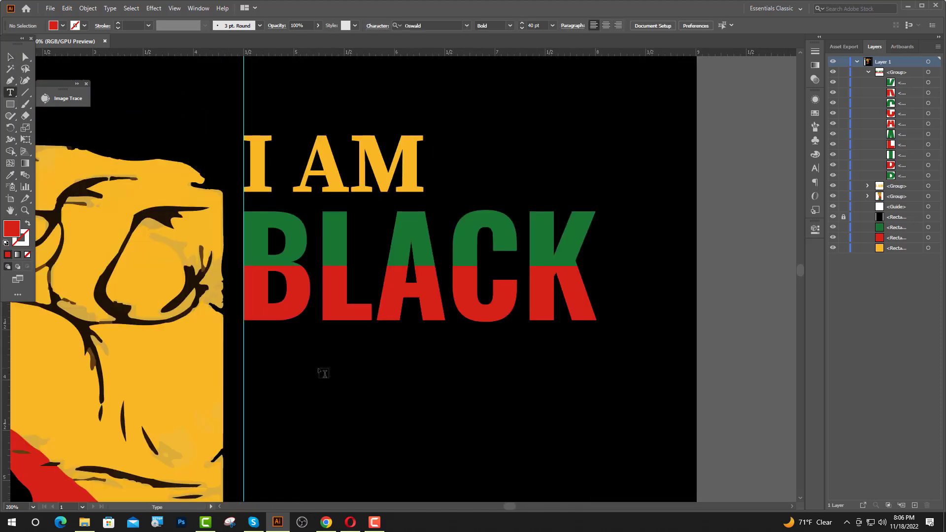
{"action": "left_click", "coordinate": [250, 371]}
{"action": "left_click", "coordinate": [396, 28]}
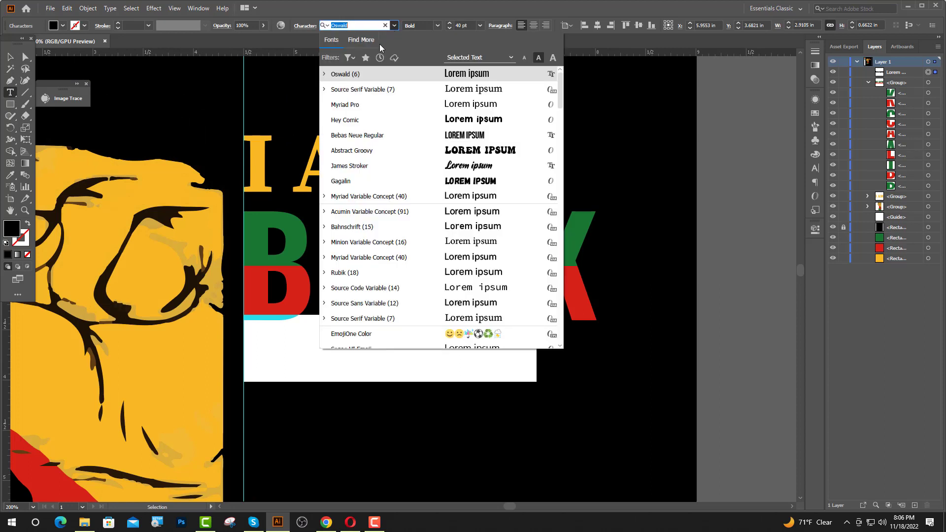
{"action": "left_click", "coordinate": [414, 87]}
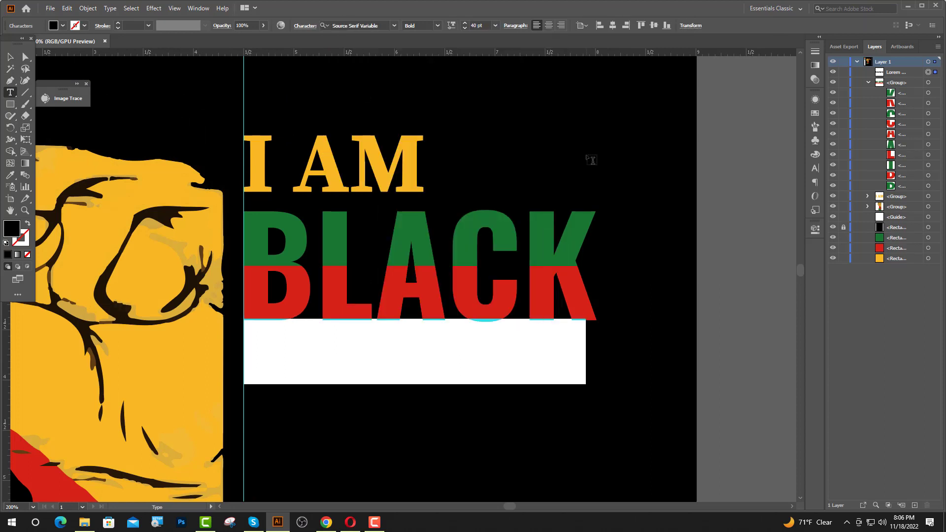
{"action": "type", "text": "HISTORY"}
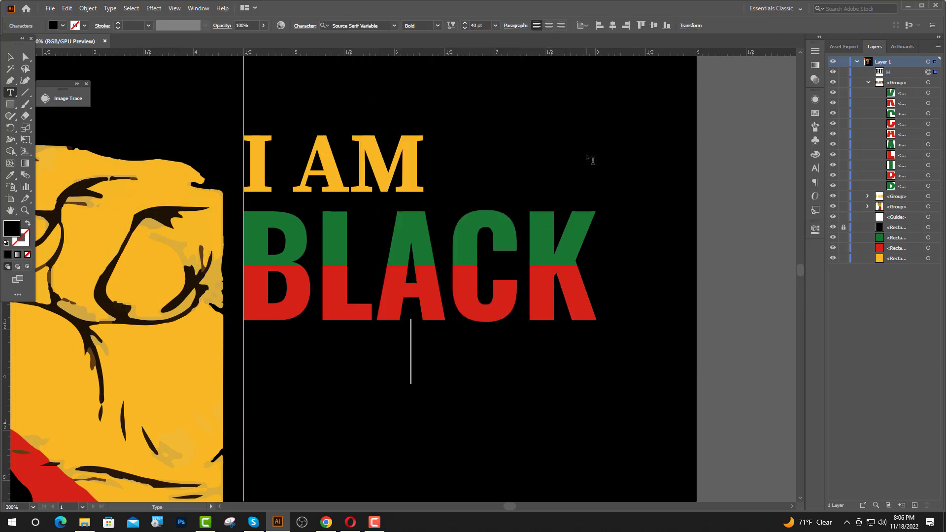
{"action": "key", "text": "Escape"}
Enlarge "HISTORY" to about 50 pt, place it just below "BLACK", and convert it to outlines
{"action": "left_click_drag", "start_coordinate": [362, 387], "coordinate": [563, 380]}
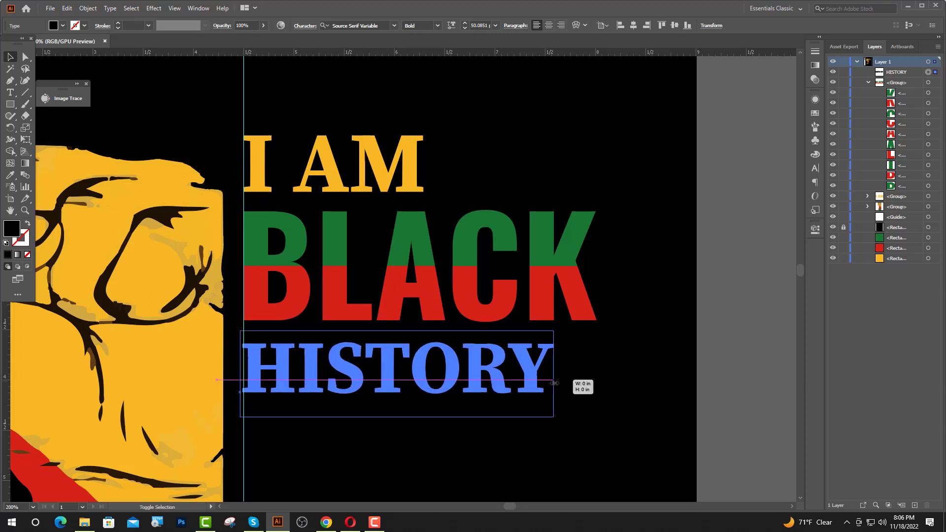
{"action": "right_click", "coordinate": [519, 385]}
{"action": "left_click", "coordinate": [568, 236]}
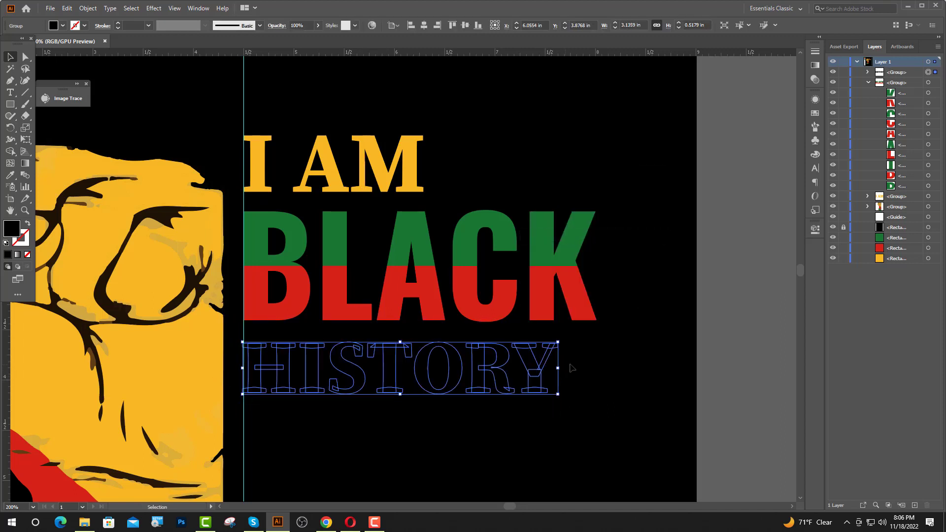
Recolour the outlined "HISTORY" with the yellow sampled from the "I AM" lettering using the Eyedropper
{"action": "left_click", "coordinate": [10, 176]}
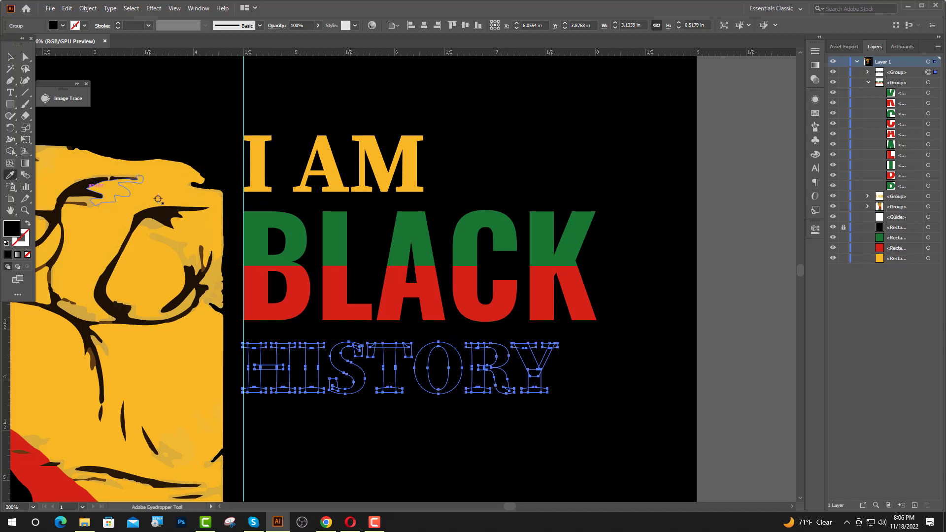
{"action": "left_click", "coordinate": [256, 169]}
{"action": "key", "text": "ctrl+shift+a"}
Draw a straight horizontal Pen line through the middle of "HISTORY", extending past both ends of the word
{"action": "left_click", "coordinate": [10, 81]}
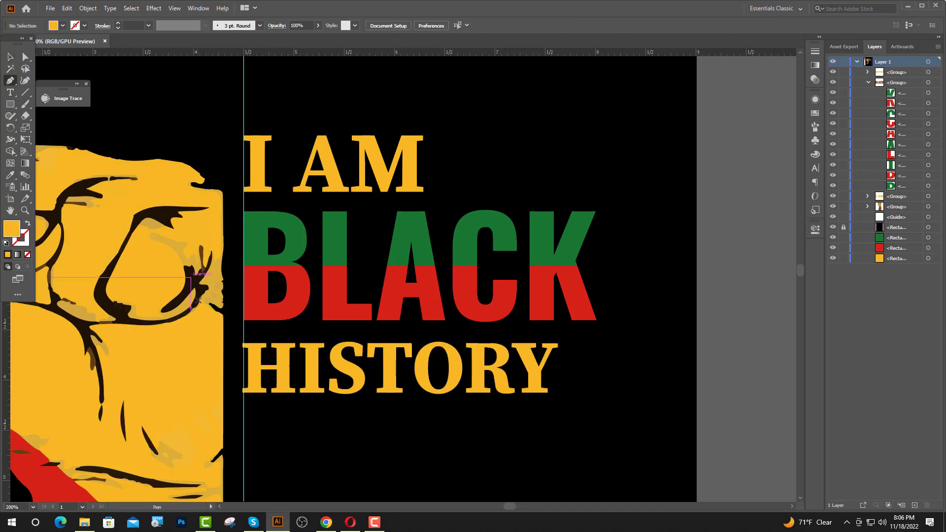
{"action": "left_click", "coordinate": [239, 369]}
{"action": "left_click_drag", "start_coordinate": [581, 368], "coordinate": [42, 332]}
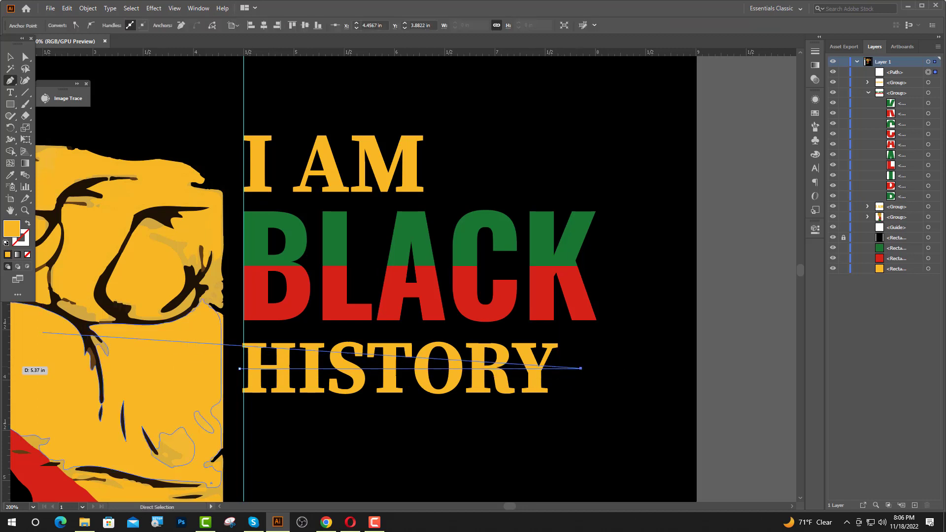
Centre the line and "HISTORY" vertically on each other and split the lettering along it with Pathfinder Divide
{"action": "left_click", "coordinate": [10, 57]}
{"action": "left_click_drag", "start_coordinate": [566, 419], "coordinate": [520, 337]}
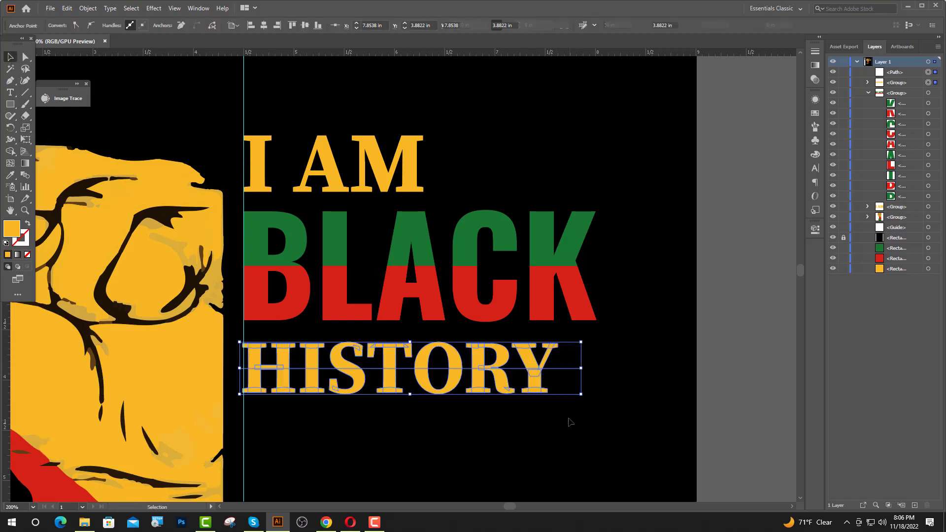
{"action": "left_click", "coordinate": [816, 229]}
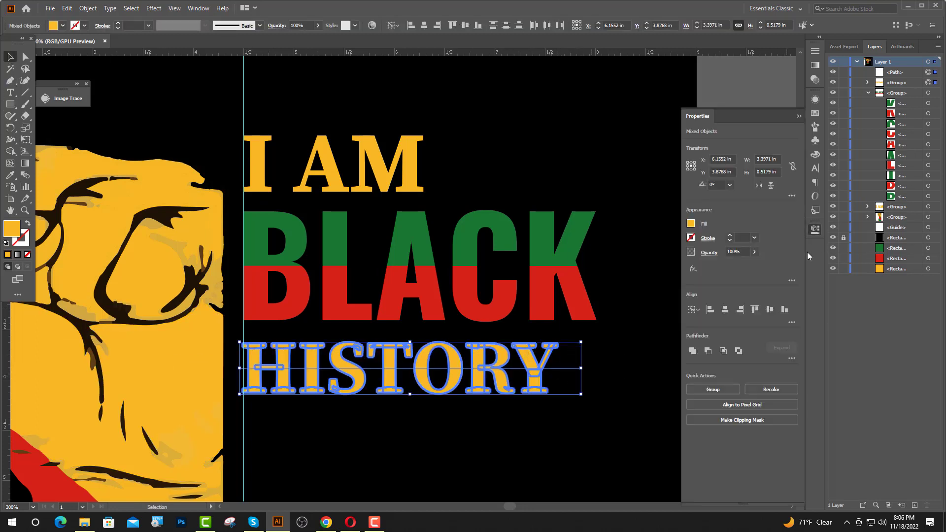
{"action": "left_click", "coordinate": [770, 309]}
{"action": "left_click", "coordinate": [791, 358]}
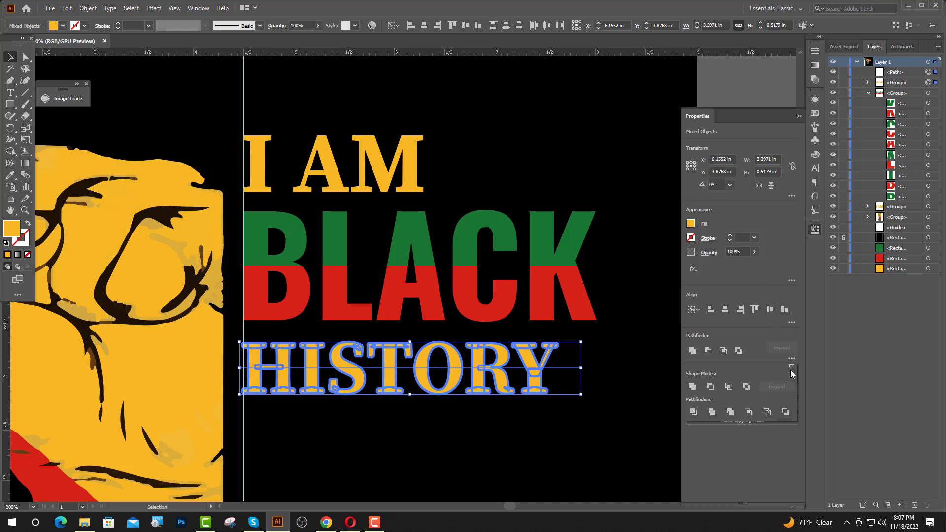
{"action": "left_click", "coordinate": [695, 412]}
{"action": "key", "text": "ctrl+shift+a"}
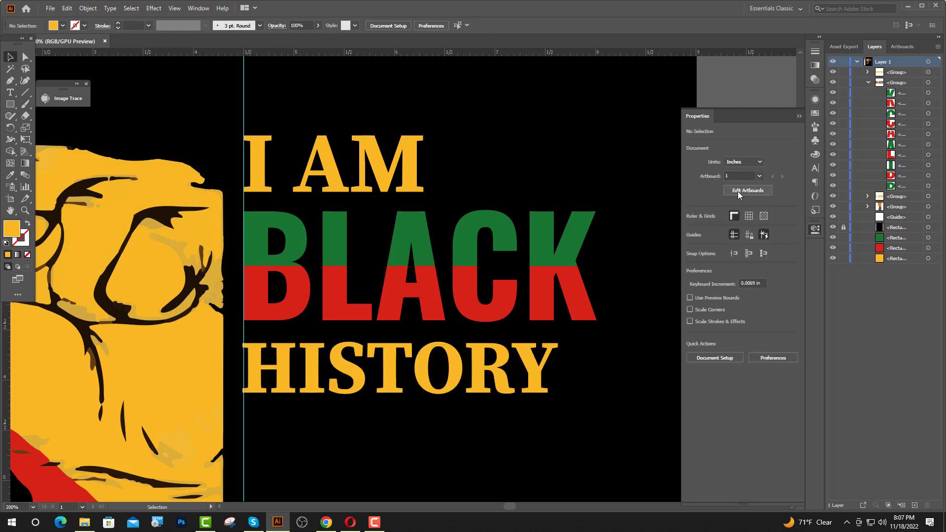
{"action": "left_click", "coordinate": [801, 118]}
Select and delete the three unfilled pieces inside the O and R of "HISTORY"
{"action": "left_click", "coordinate": [347, 368]}
{"action": "left_click", "coordinate": [867, 82]}
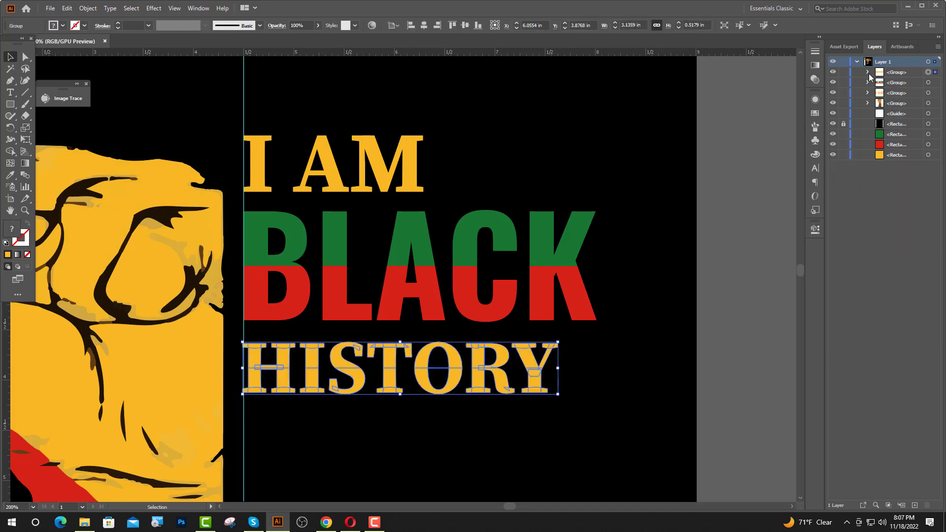
{"action": "left_click", "coordinate": [867, 72]}
{"action": "scroll", "coordinate": [918, 354], "scroll_direction": "down", "scroll_amount": 10}
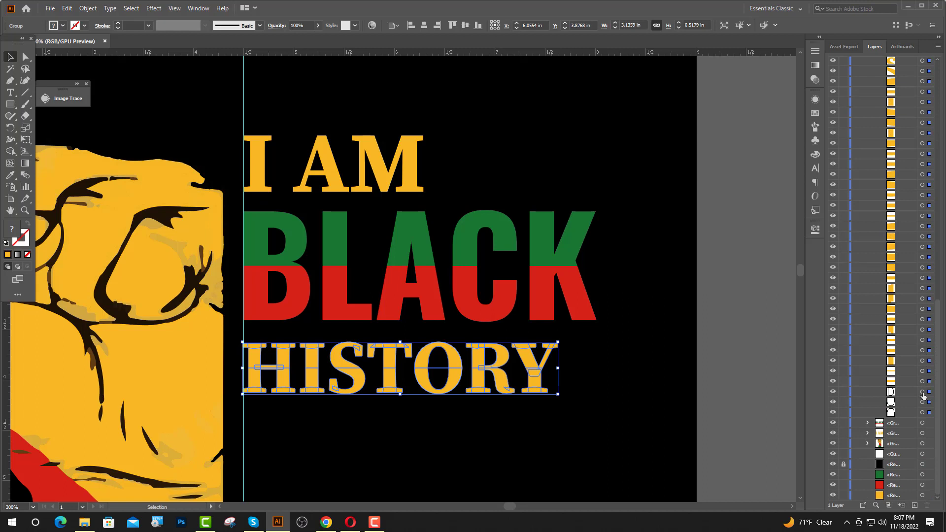
{"action": "left_click", "coordinate": [922, 392]}
{"action": "left_click", "coordinate": [922, 402], "text": "shift"}
{"action": "left_click", "coordinate": [923, 413], "text": "shift"}
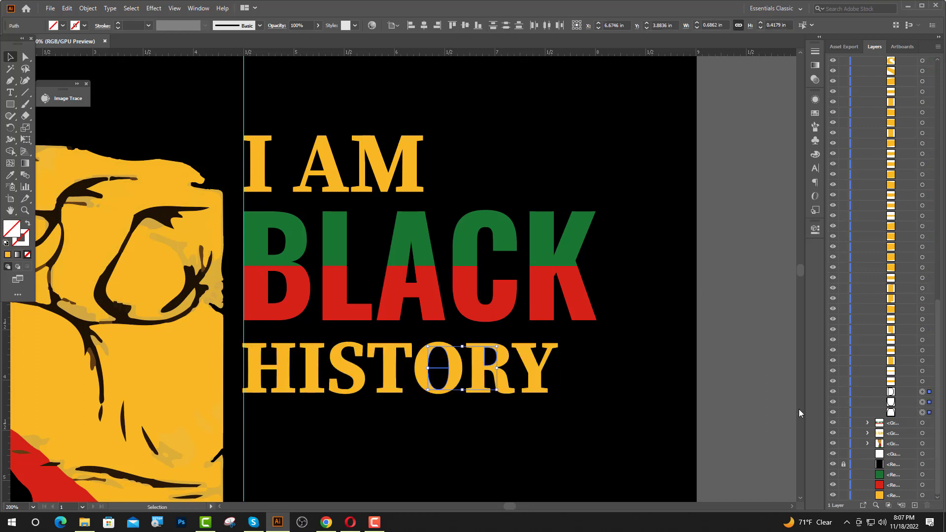
{"action": "left_click", "coordinate": [767, 390]}
{"action": "scroll", "coordinate": [871, 132], "scroll_direction": "up", "scroll_amount": 15}
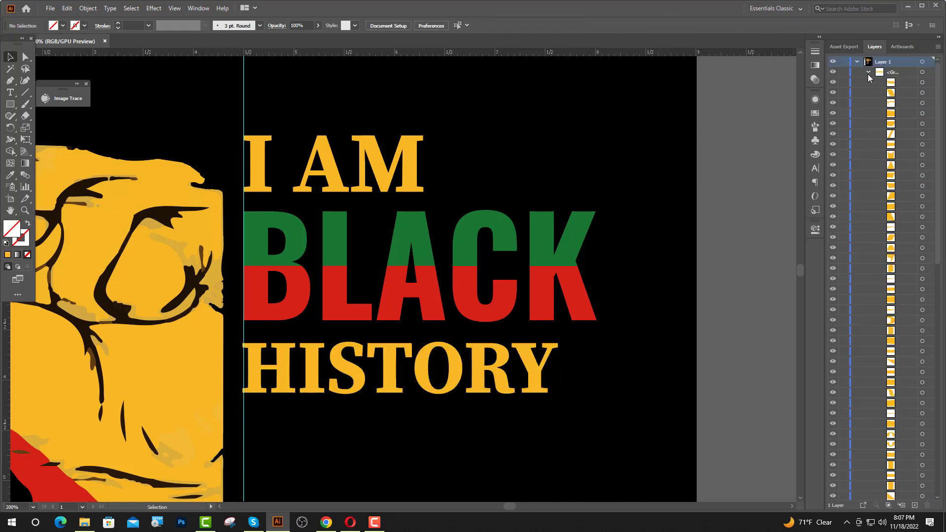
{"action": "left_click", "coordinate": [868, 73]}
Ungroup "HISTORY", select the lower halves of its letters and recolour them with the green sampled from "BLACK"
{"action": "left_click", "coordinate": [288, 378]}
{"action": "right_click", "coordinate": [290, 377]}
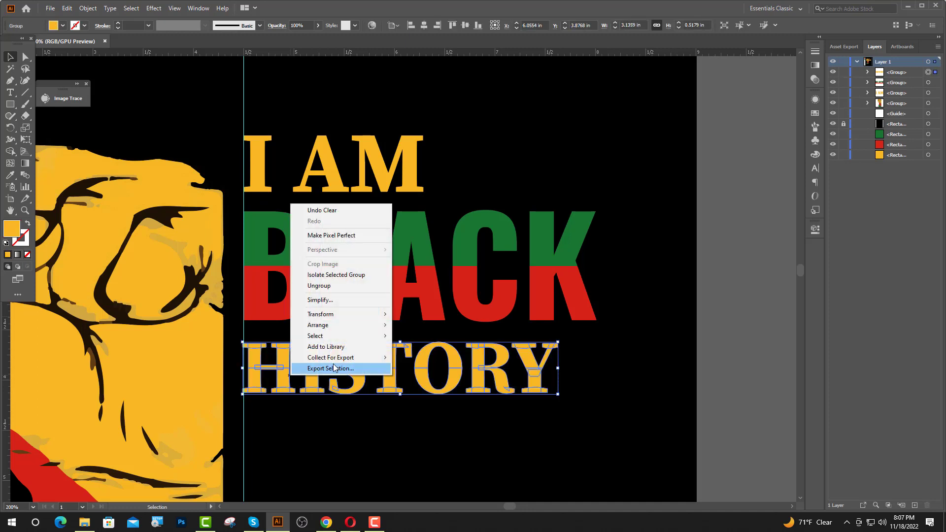
{"action": "left_click", "coordinate": [326, 285]}
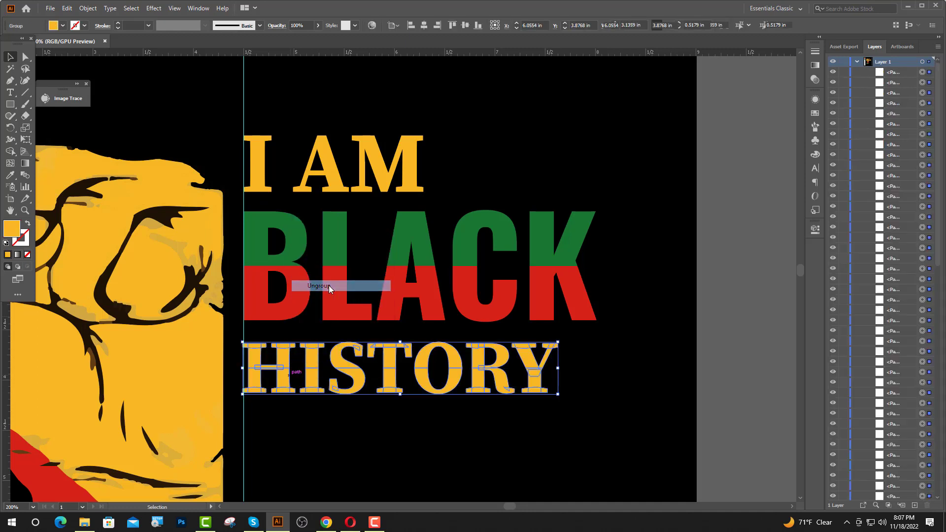
{"action": "left_click", "coordinate": [401, 465]}
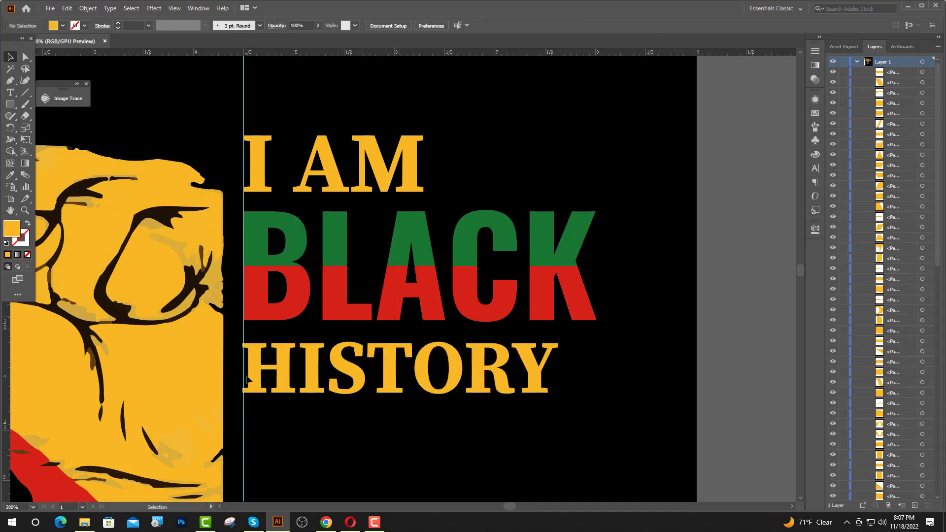
{"action": "left_click_drag", "start_coordinate": [247, 378], "coordinate": [572, 434]}
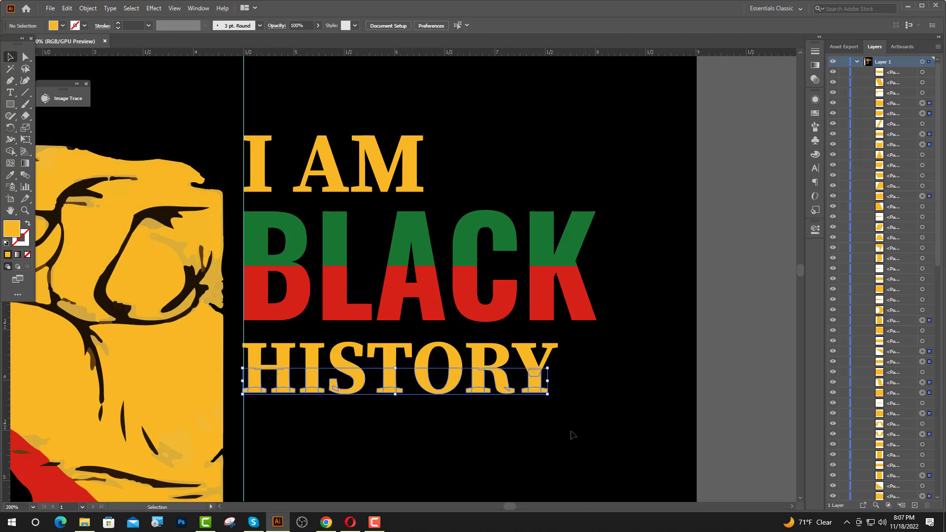
{"action": "left_click", "coordinate": [10, 175]}
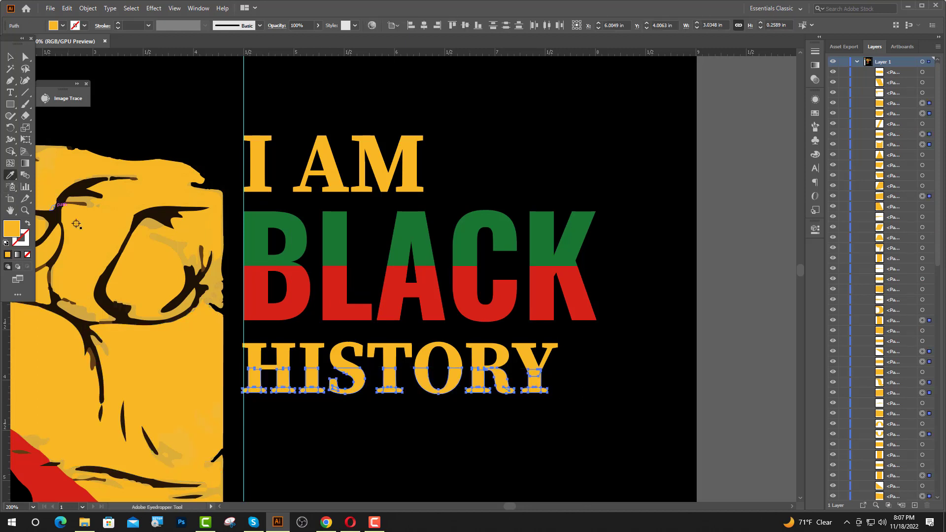
{"action": "left_click", "coordinate": [273, 247]}
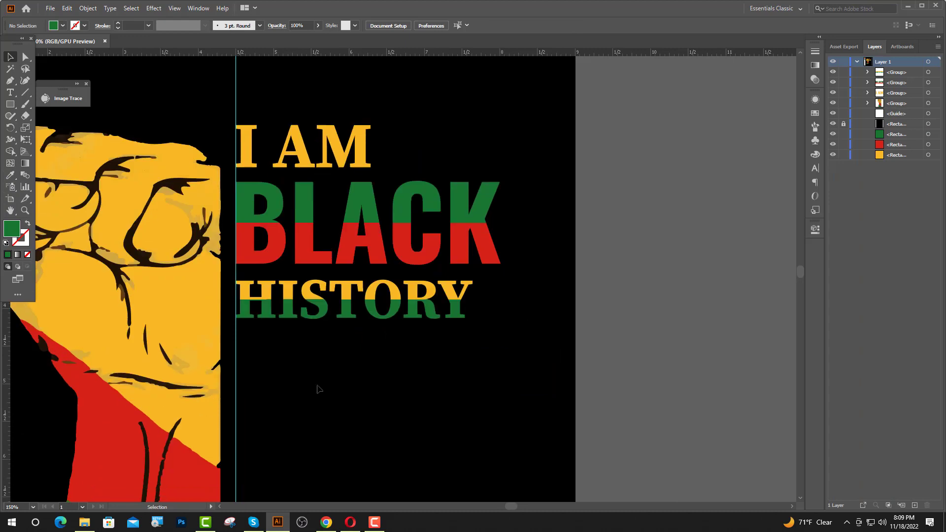
Add the point text "AND TO" at 40 pt below "HISTORY" and change its font to Oswald Bold
{"action": "left_click", "coordinate": [9, 92]}
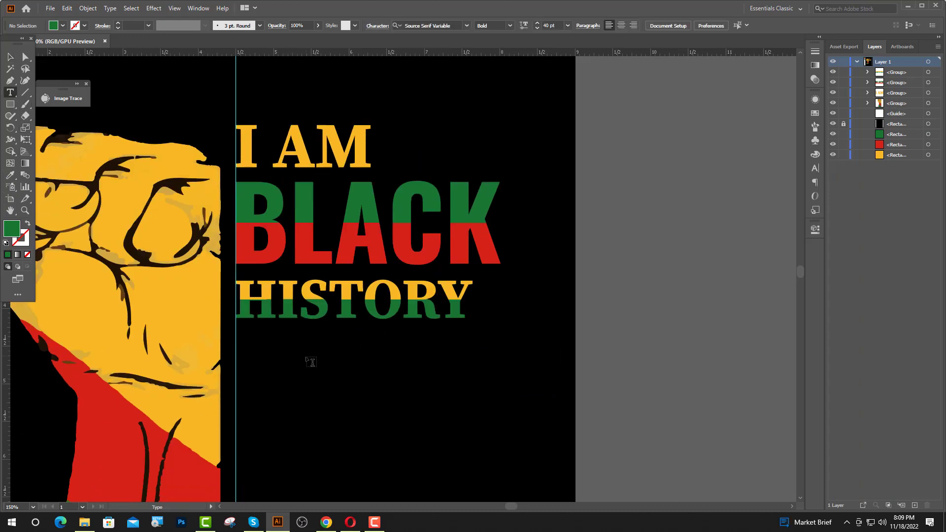
{"action": "left_click", "coordinate": [242, 356]}
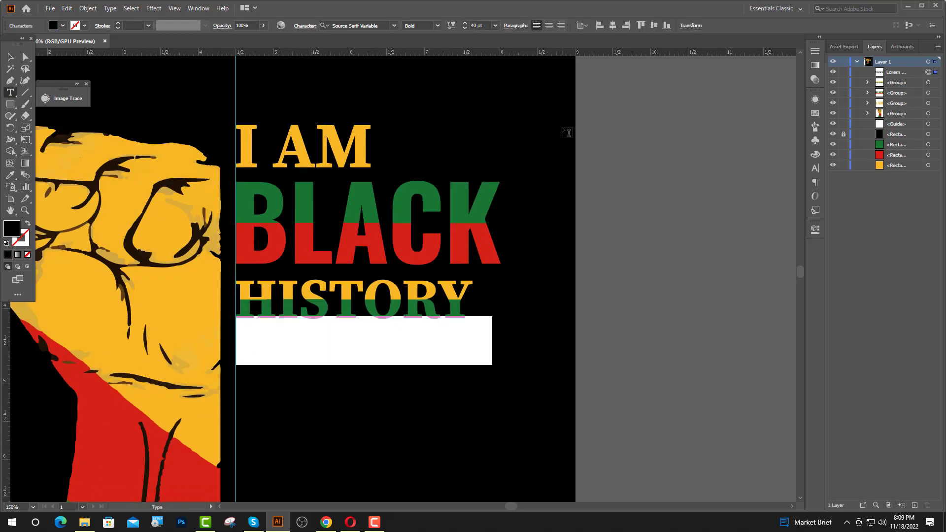
{"action": "type", "text": "AND TO"}
{"action": "key", "text": "Escape"}
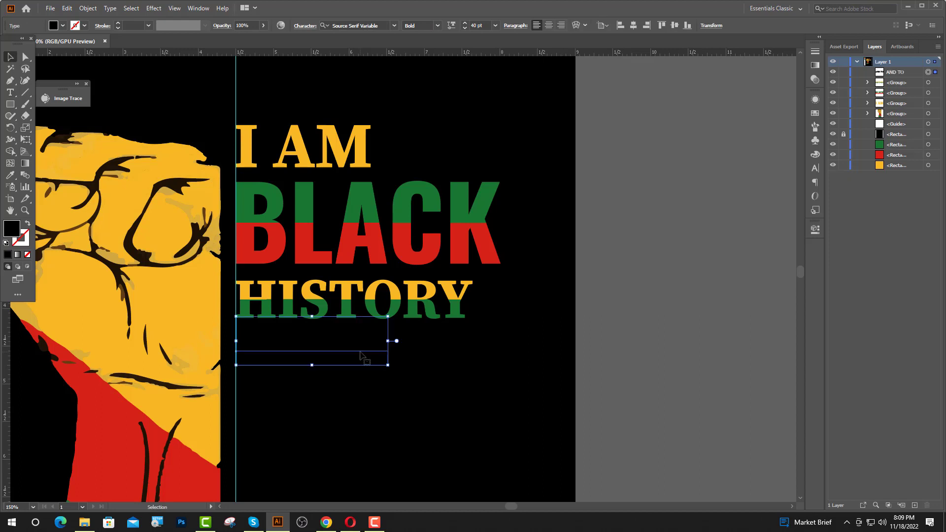
{"action": "left_click_drag", "start_coordinate": [349, 346], "coordinate": [352, 366]}
{"action": "left_click", "coordinate": [394, 25]}
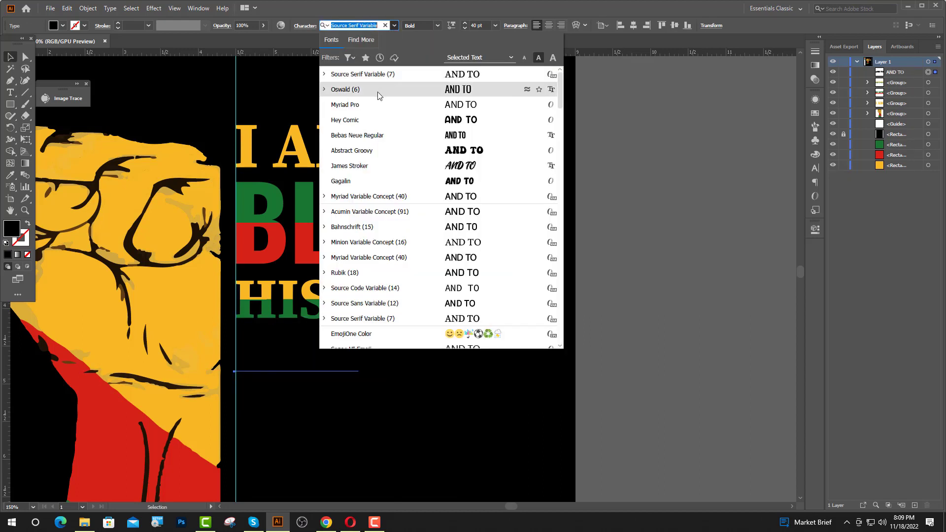
{"action": "left_click", "coordinate": [362, 91]}
Fill "AND TO" with white and convert it to outlines
{"action": "left_click_drag", "start_coordinate": [311, 361], "coordinate": [295, 364]}
{"action": "left_click", "coordinate": [63, 26]}
{"action": "left_click", "coordinate": [20, 43]}
{"action": "right_click", "coordinate": [294, 364]}
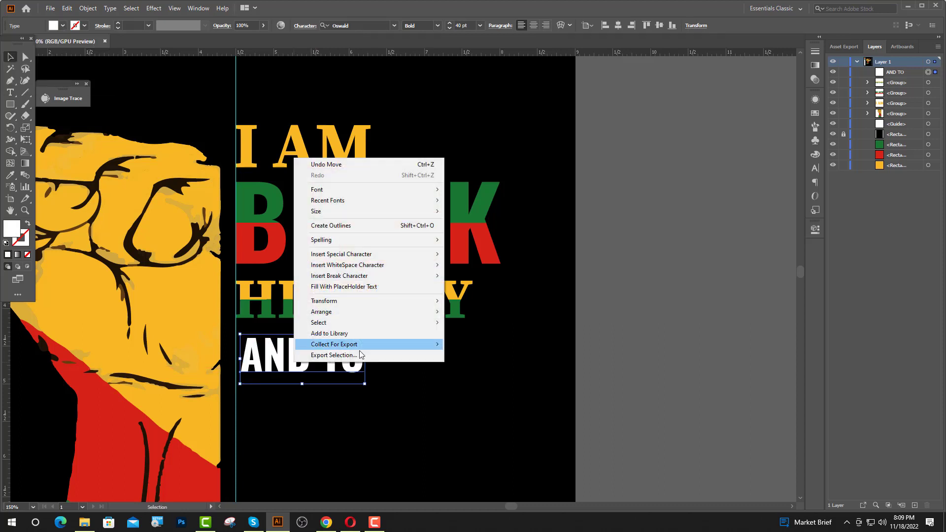
{"action": "left_click", "coordinate": [358, 227]}
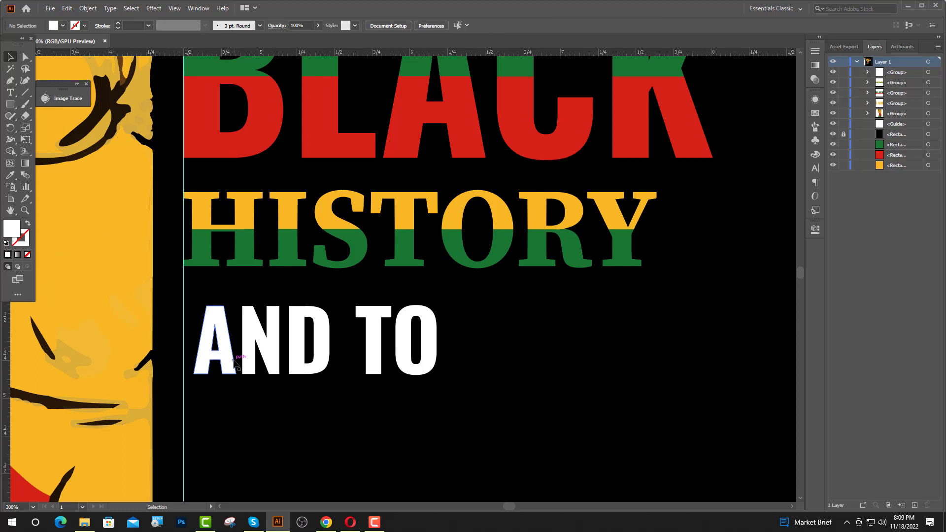
Scale "AND TO" down slightly and align its left edge with "HISTORY"
{"action": "left_click_drag", "start_coordinate": [232, 361], "coordinate": [222, 361]}
{"action": "left_click_drag", "start_coordinate": [305, 306], "coordinate": [306, 313]}
{"action": "left_click_drag", "start_coordinate": [229, 357], "coordinate": [217, 353]}
{"action": "left_click", "coordinate": [290, 250], "text": "shift"}
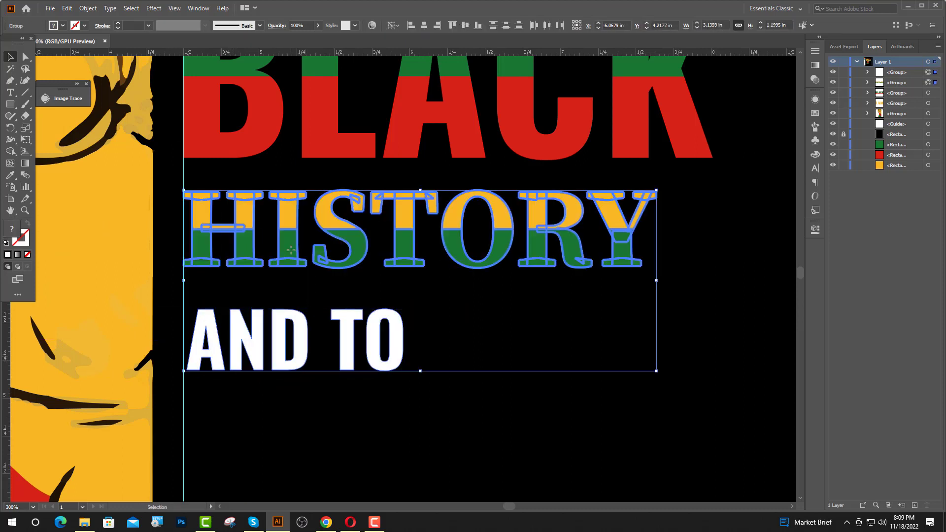
{"action": "left_click", "coordinate": [410, 25]}
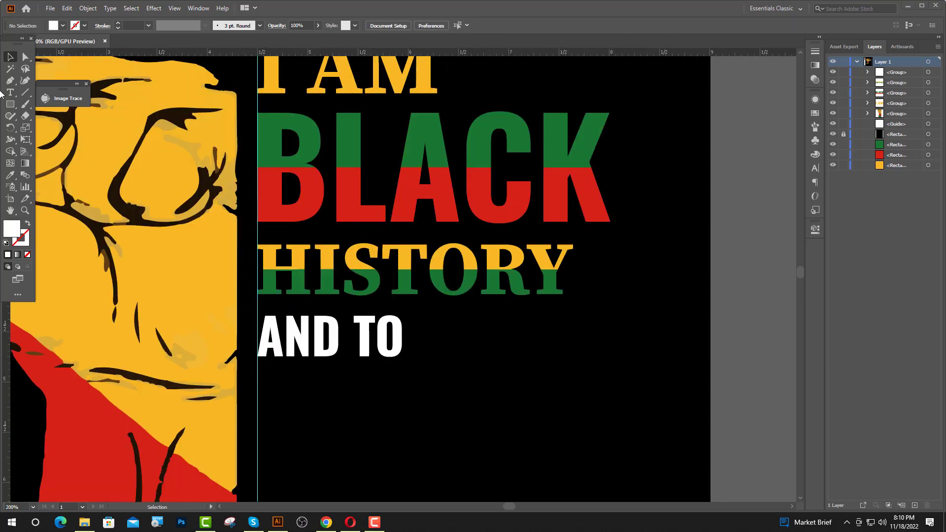
Add the point text "I STRIVE" in Source Serif Variable Bold at 40 pt below "AND TO", starting near the guide
{"action": "left_click", "coordinate": [9, 92]}
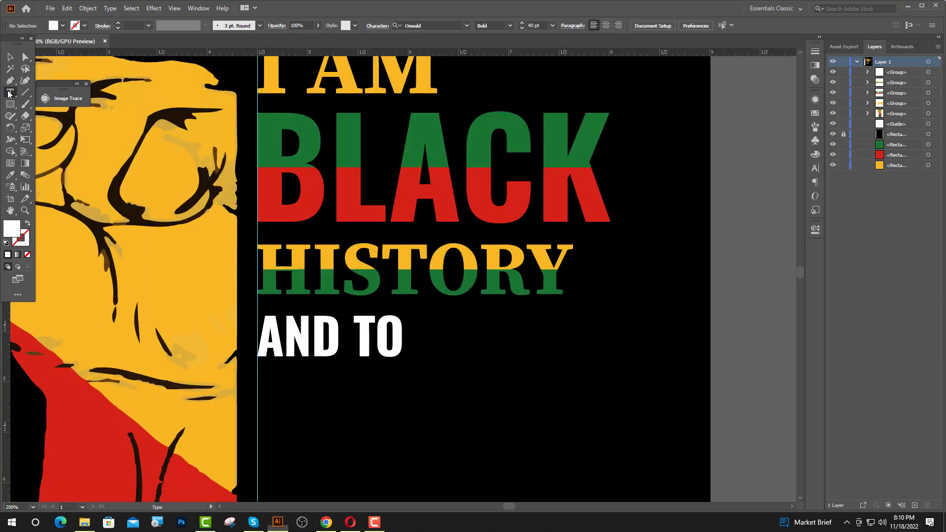
{"action": "left_click", "coordinate": [264, 408]}
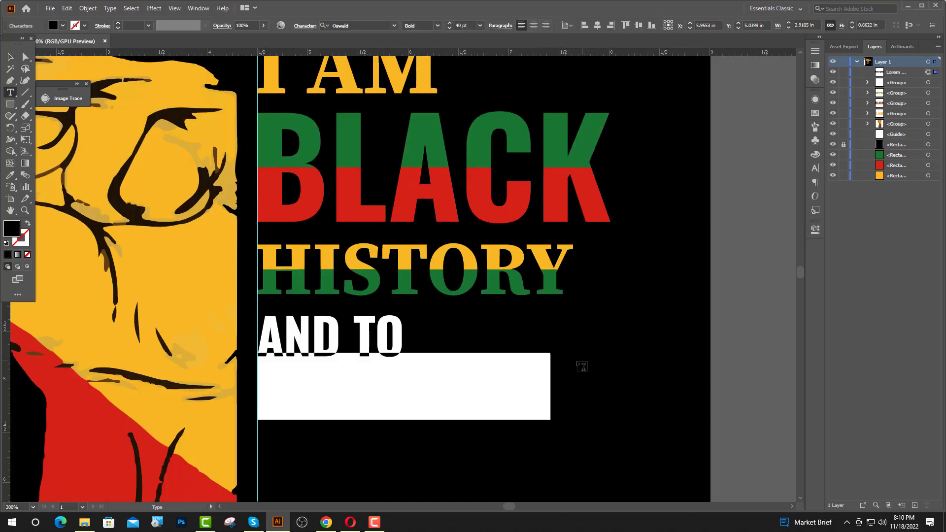
{"action": "left_click", "coordinate": [394, 25]}
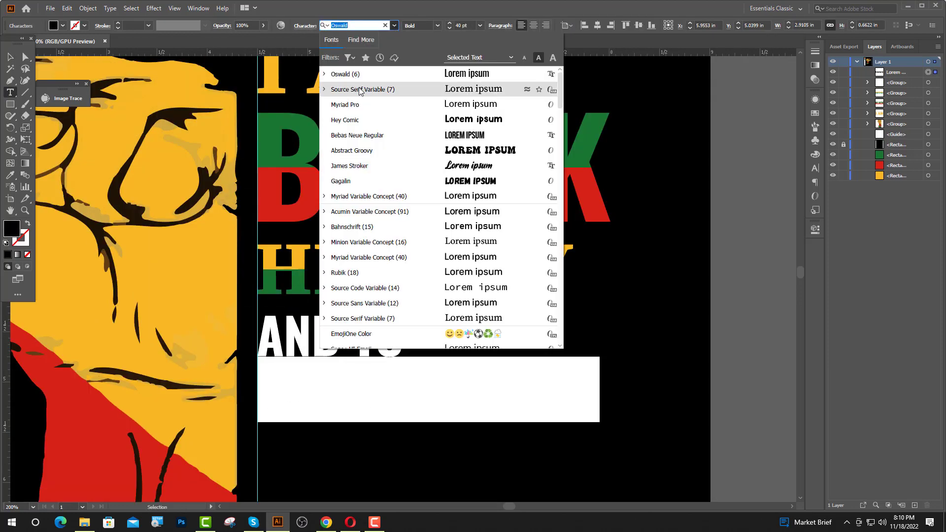
{"action": "left_click", "coordinate": [362, 86]}
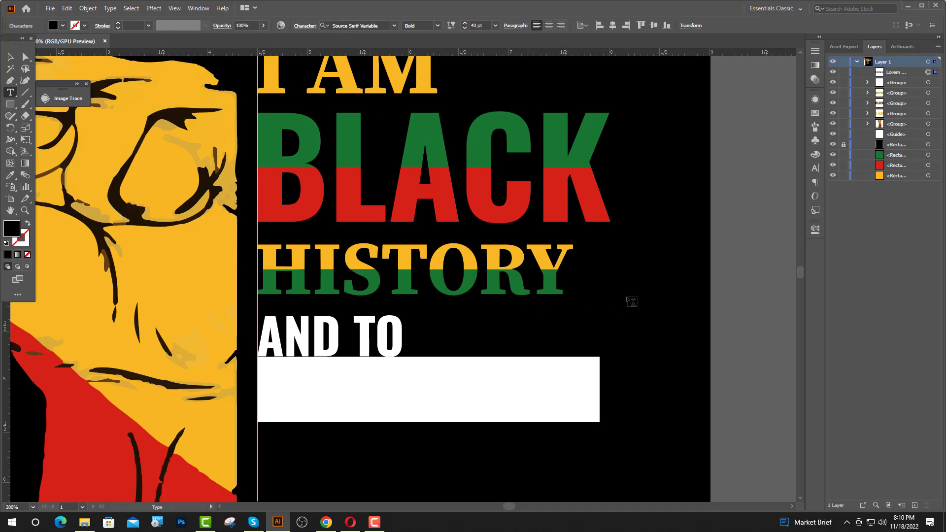
{"action": "type", "text": "I"}
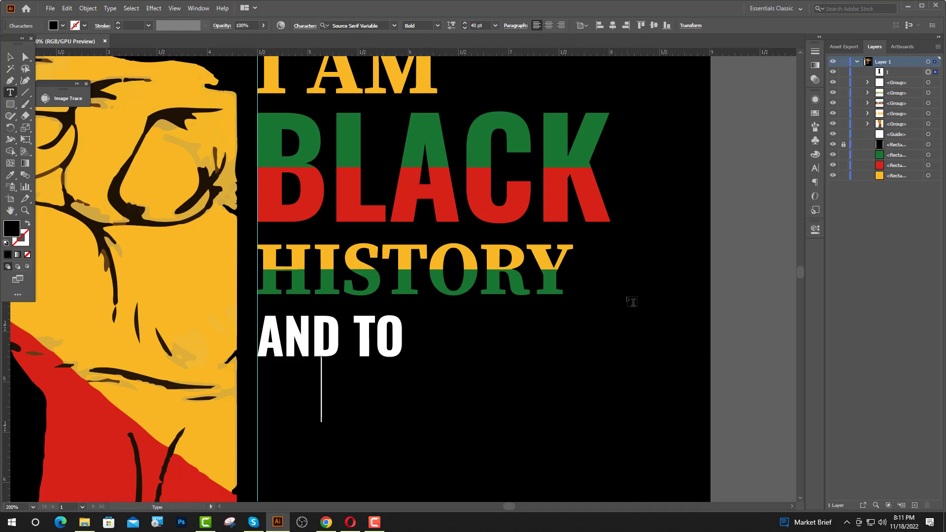
{"action": "type", "text": " STRIVE"}
{"action": "key", "text": "Escape"}
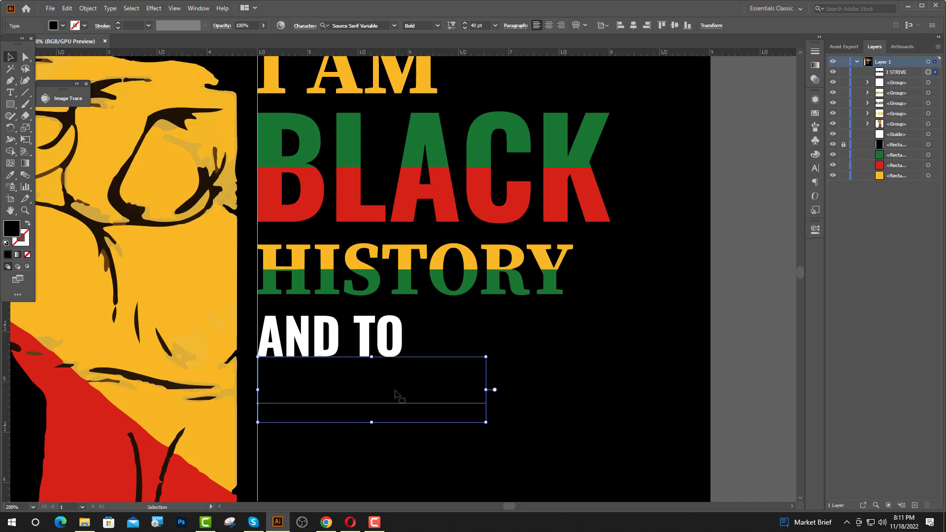
Convert "I STRIVE" to outlines, enlarge it to about 3.36 in wide and place it against the guide just below "AND TO"
{"action": "mouse_move", "coordinate": [397, 392]}
{"action": "left_mouse_down"}
{"action": "mouse_move", "coordinate": [414, 396]}
{"action": "mouse_move", "coordinate": [402, 400]}
{"action": "left_mouse_up"}
{"action": "right_click", "coordinate": [403, 399]}
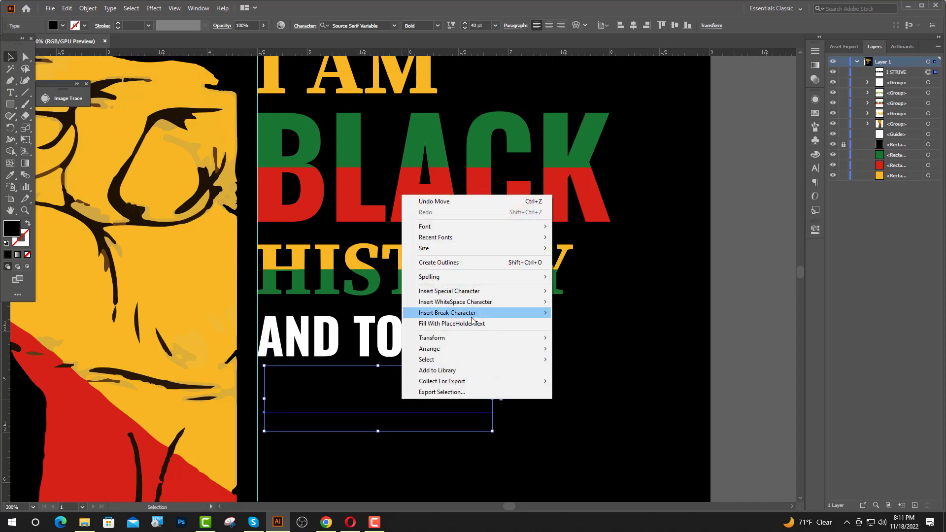
{"action": "left_click", "coordinate": [454, 262]}
{"action": "left_click_drag", "start_coordinate": [492, 398], "coordinate": [603, 404]}
{"action": "left_click_drag", "start_coordinate": [429, 397], "coordinate": [419, 397]}
Recolour "I STRIVE" with the yellow sampled from the raised fist using the Eyedropper
{"action": "left_click", "coordinate": [10, 175]}
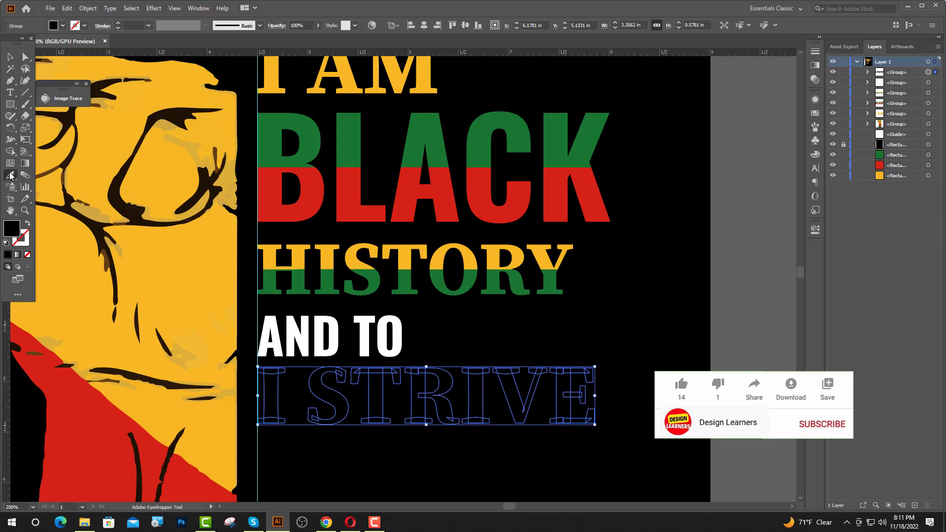
{"action": "left_click", "coordinate": [232, 264]}
{"action": "key", "text": "v"}
{"action": "key", "text": "ctrl+shift+a"}
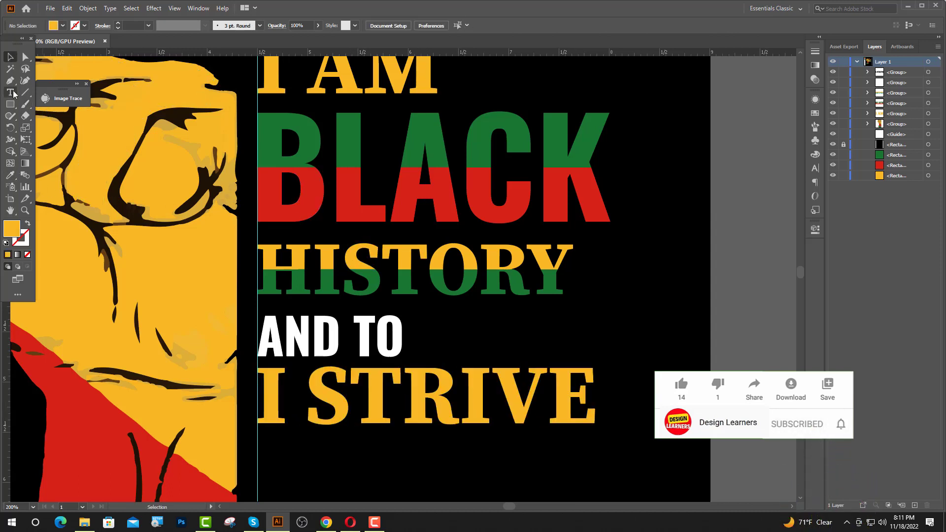
Draw a horizontal Pen line about 3.44 in long across the middle of "I STRIVE" and divide the lettering along it with Pathfinder
{"action": "left_click", "coordinate": [257, 394]}
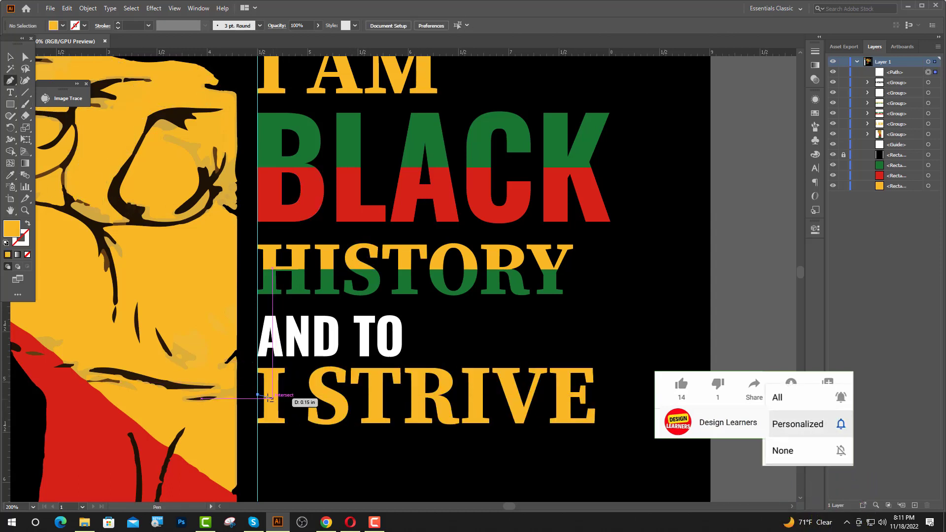
{"action": "left_click", "coordinate": [604, 393], "text": "shift"}
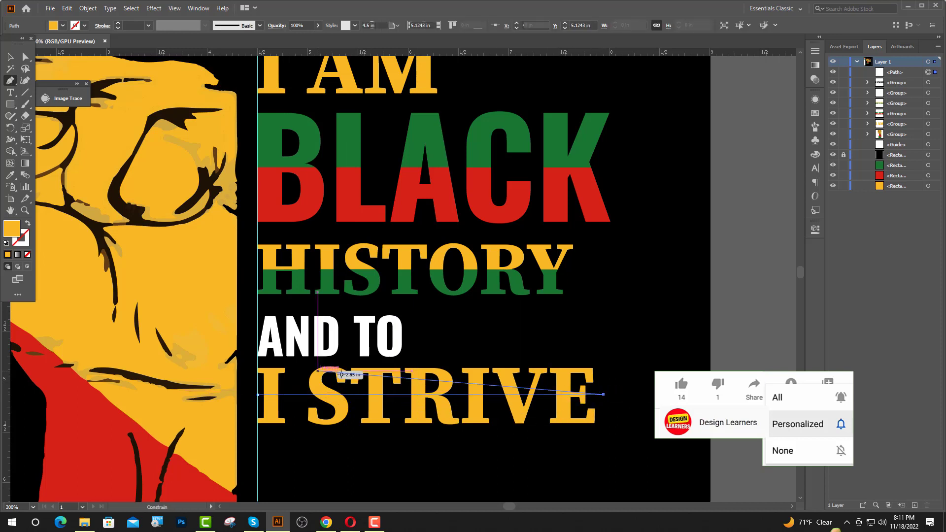
{"action": "key", "text": "v"}
{"action": "left_click_drag", "start_coordinate": [542, 340], "coordinate": [596, 459]}
{"action": "left_click", "coordinate": [566, 387]}
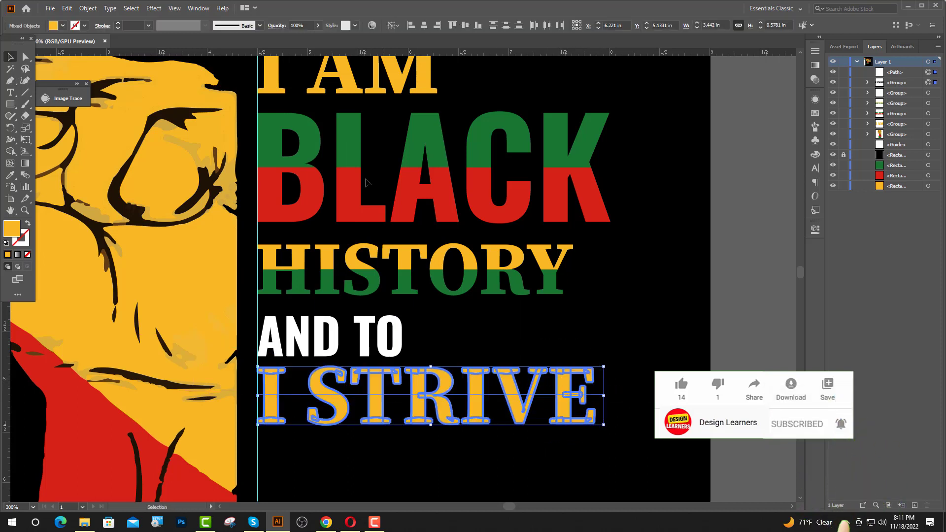
{"action": "left_click", "coordinate": [815, 229]}
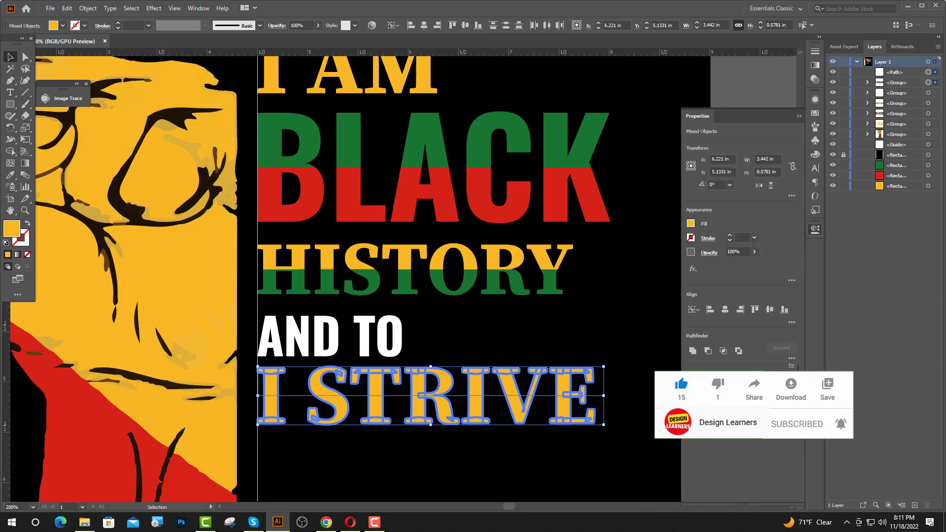
{"action": "left_click", "coordinate": [693, 412]}
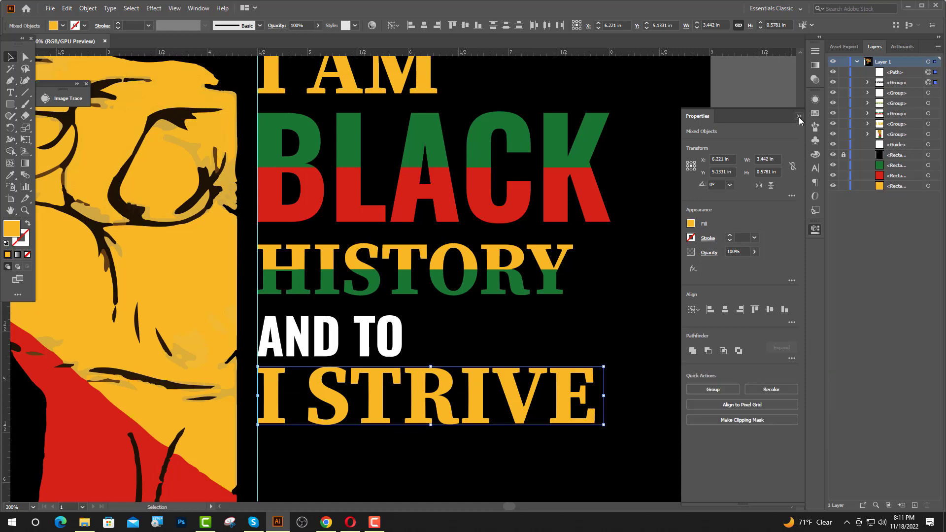
Ungroup the divided "I STRIVE" and delete its two leftover unfilled paths
{"action": "right_click", "coordinate": [567, 407]}
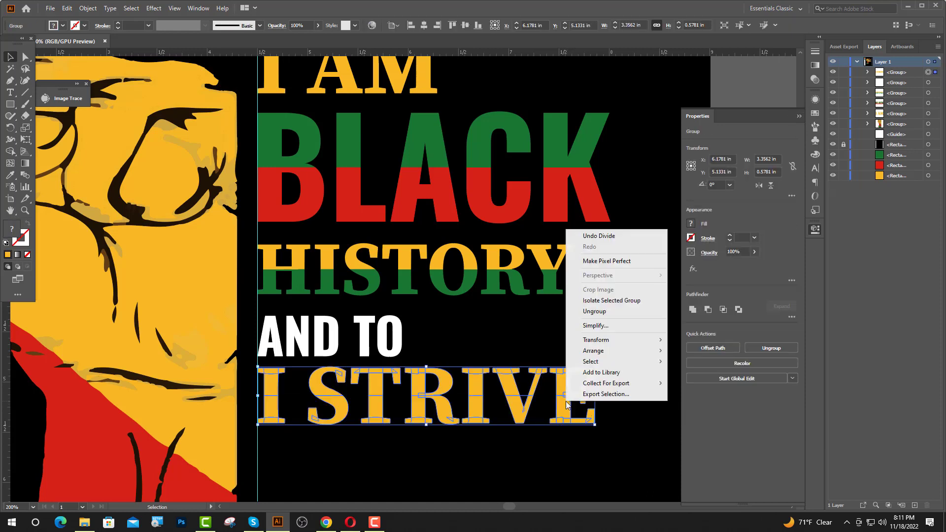
{"action": "left_click", "coordinate": [649, 315]}
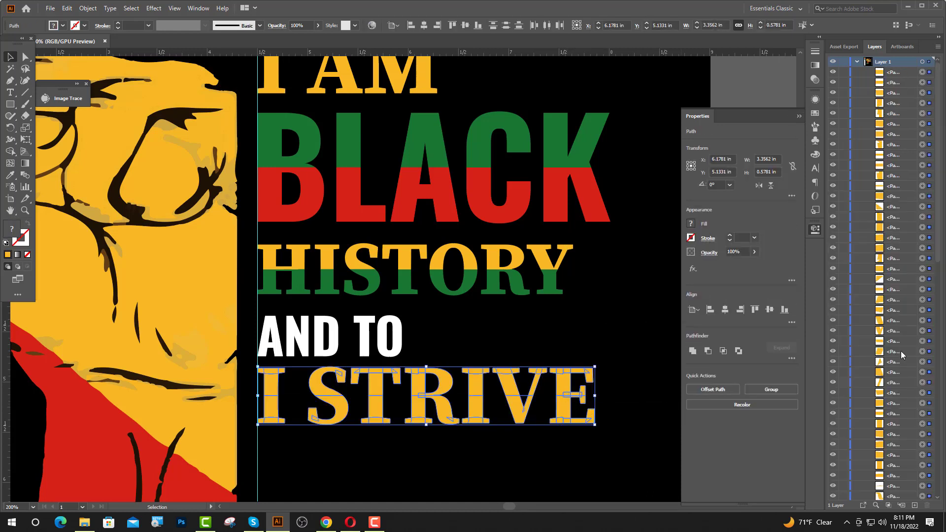
{"action": "scroll", "coordinate": [897, 344], "scroll_direction": "down", "scroll_amount": 10}
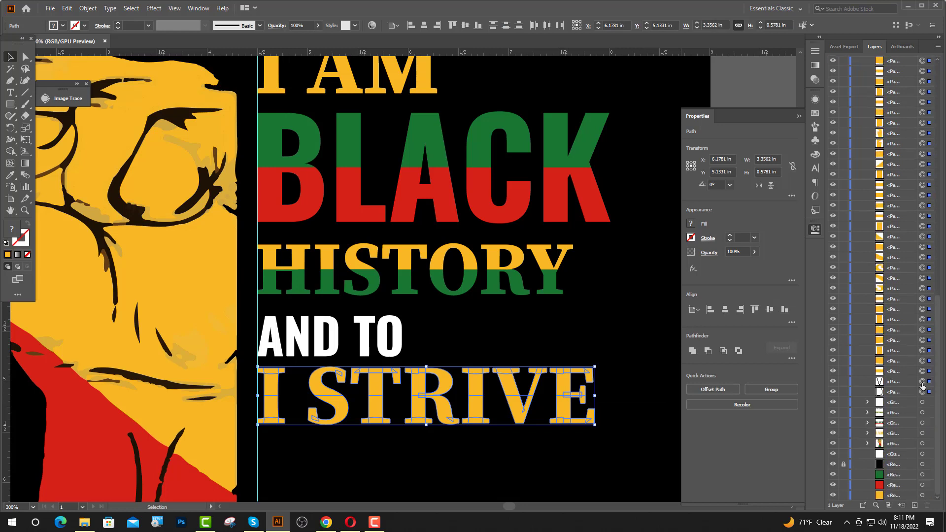
{"action": "left_click", "coordinate": [922, 382]}
{"action": "left_click", "coordinate": [922, 393], "text": "shift"}
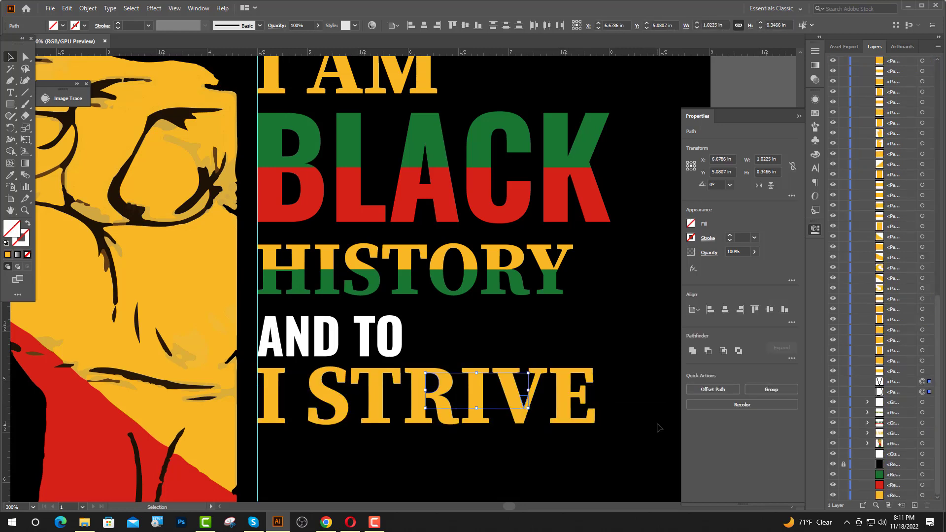
{"action": "left_click", "coordinate": [659, 426]}
{"action": "left_click", "coordinate": [798, 117]}
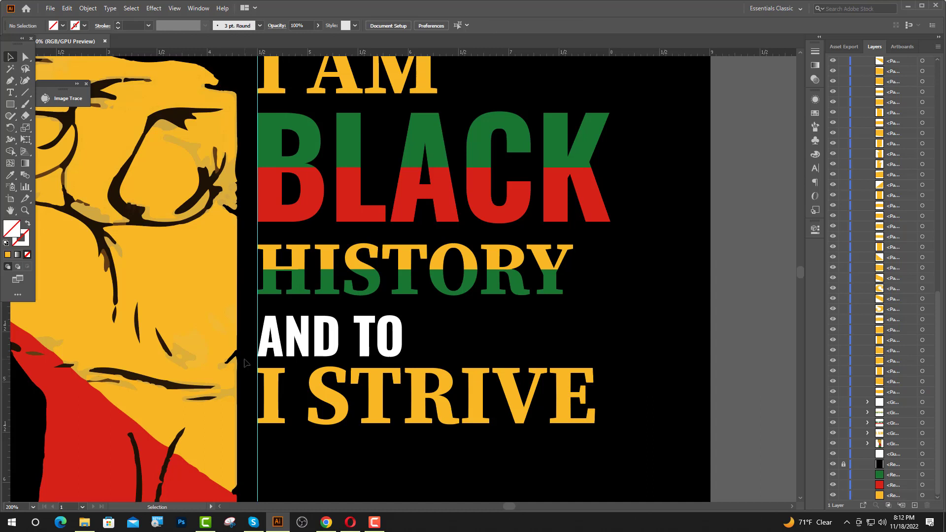
Recolour the upper half of "I STRIVE" with the red sampled from "BLACK" and group all its pieces
{"action": "left_click_drag", "start_coordinate": [393, 399], "coordinate": [613, 398]}
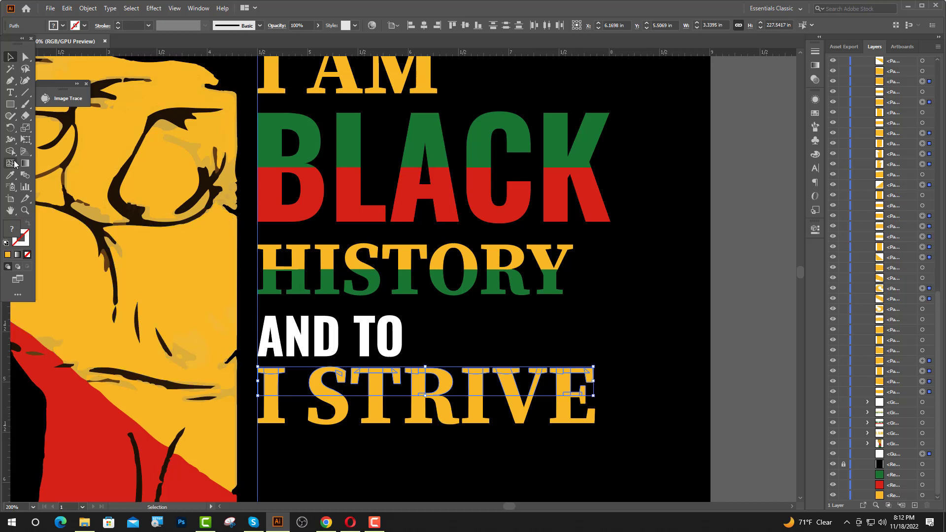
{"action": "left_click", "coordinate": [10, 177]}
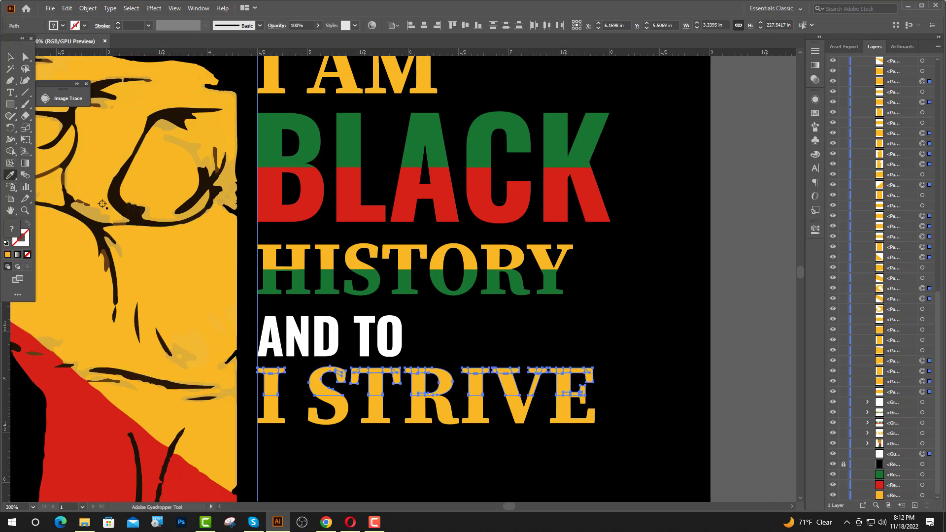
{"action": "left_click", "coordinate": [309, 213]}
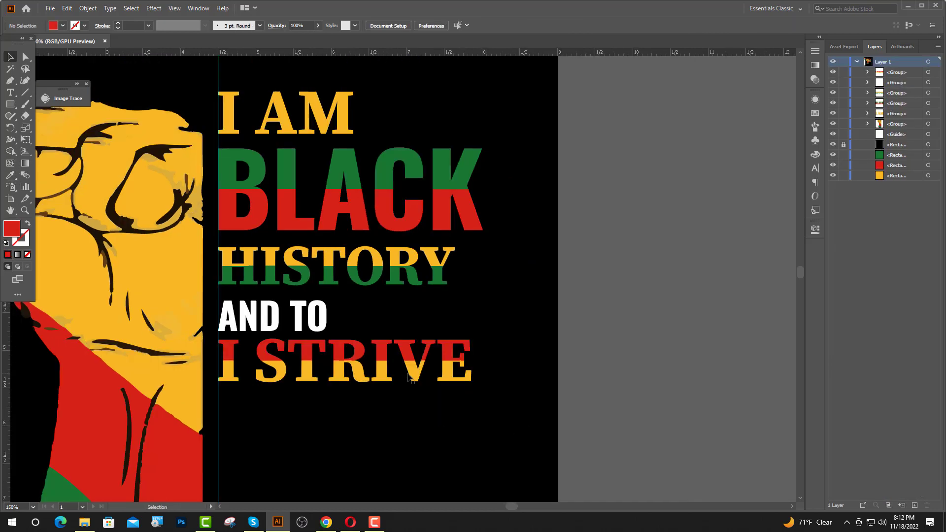
Nudge "I STRIVE" slightly down to widen the gap below "AND TO"
{"action": "scroll", "coordinate": [410, 374], "scroll_direction": "down", "scroll_amount": 1}
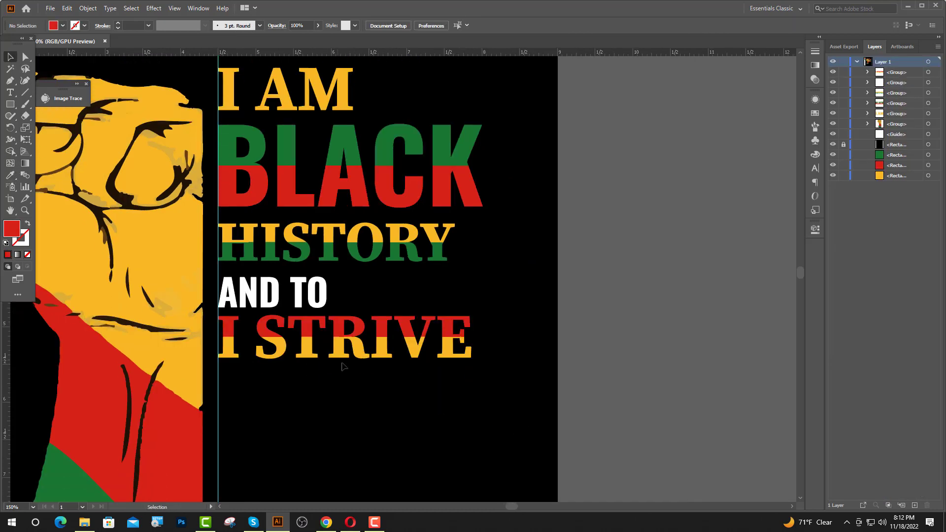
{"action": "left_click", "coordinate": [307, 348]}
{"action": "left_click", "coordinate": [377, 382]}
{"action": "scroll", "coordinate": [55, 175], "scroll_direction": "down", "scroll_amount": 1}
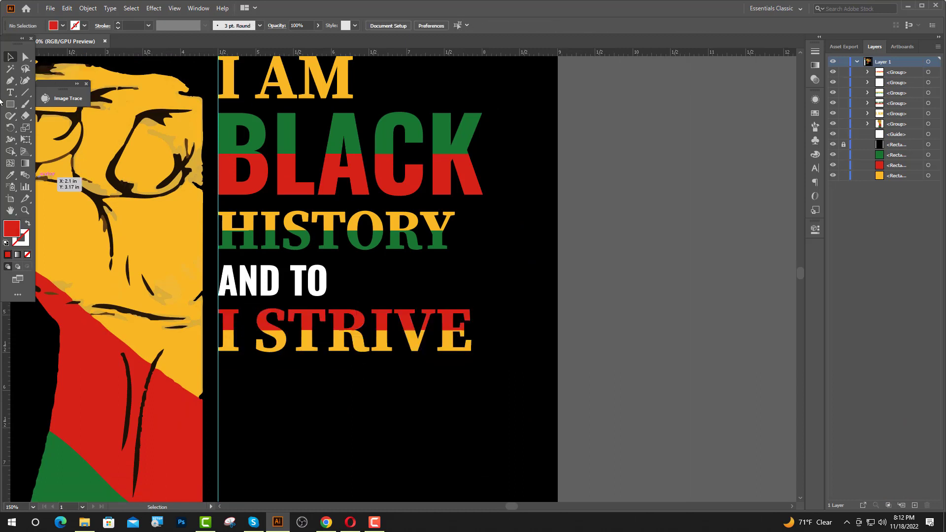
Add the point text "MAKE MY" in Oswald Bold below "I STRIVE" at the guide, coloured with the white sampled from "AND TO"
{"action": "left_click", "coordinate": [9, 93]}
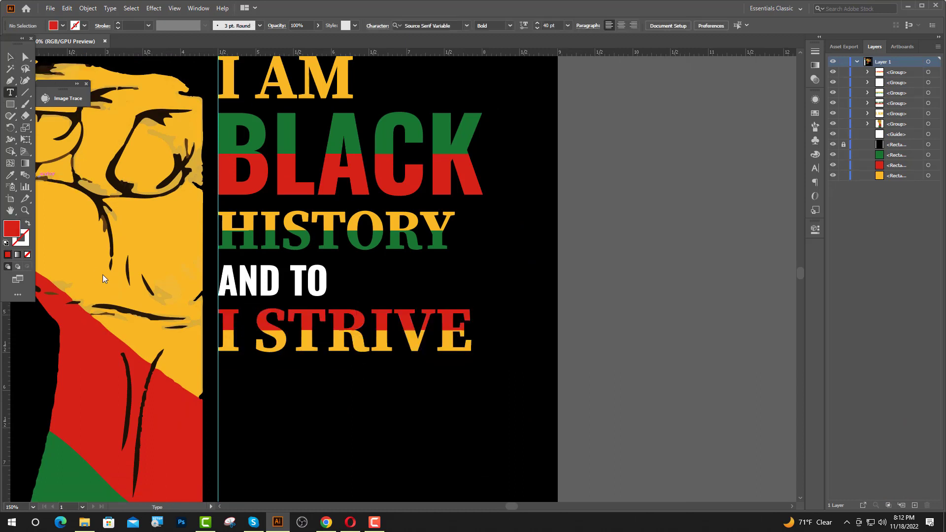
{"action": "left_click", "coordinate": [224, 385]}
{"action": "type", "text": "MA"}
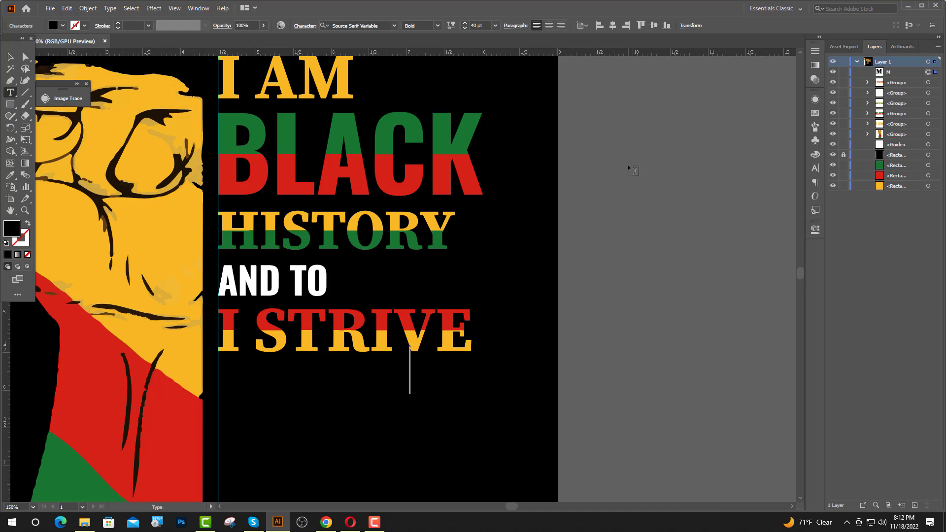
{"action": "key", "text": "Escape"}
{"action": "left_click", "coordinate": [395, 26]}
{"action": "left_click", "coordinate": [371, 91]}
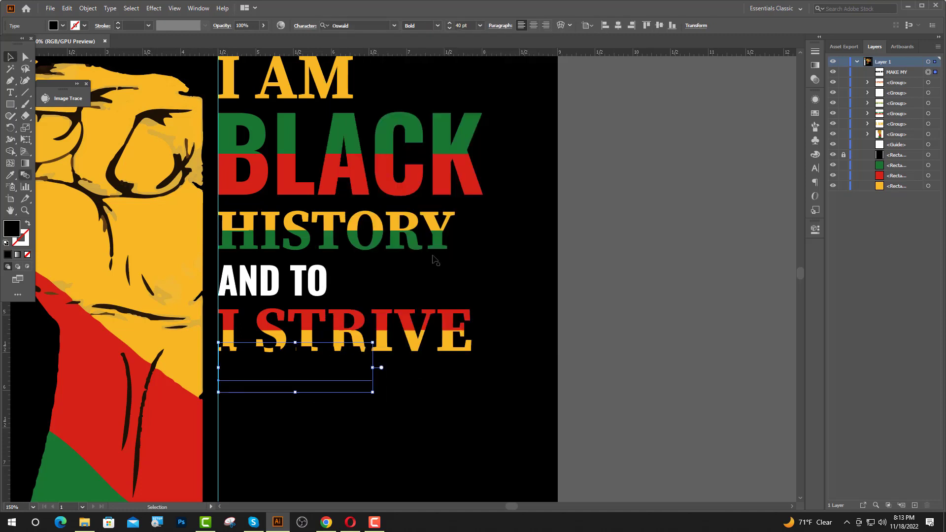
{"action": "left_click", "coordinate": [10, 177]}
{"action": "left_click", "coordinate": [231, 283]}
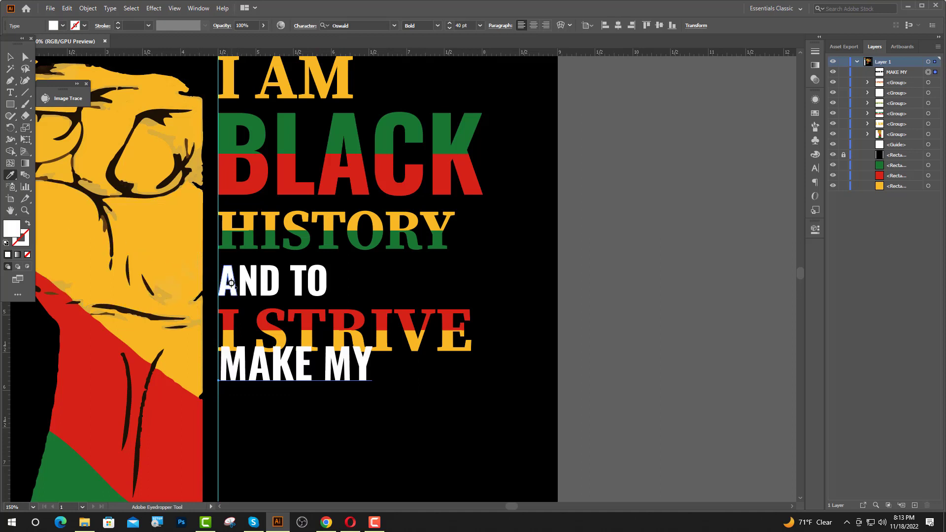
Place "MAKE MY" just below "I STRIVE" against the guide and set its font size to 30 pt
{"action": "left_click", "coordinate": [11, 57]}
{"action": "left_click_drag", "start_coordinate": [268, 345], "coordinate": [266, 385]}
{"action": "type", "text": "30"}
{"action": "key", "text": "Return"}
Convert "MAKE MY" to outlines and enlarge it slightly, keeping it against the guide
{"action": "right_click", "coordinate": [266, 385]}
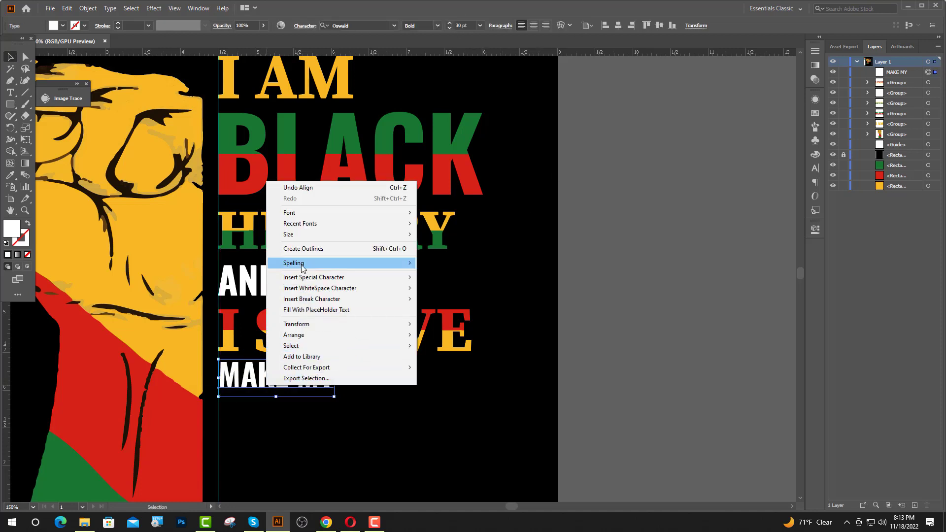
{"action": "left_click", "coordinate": [315, 248]}
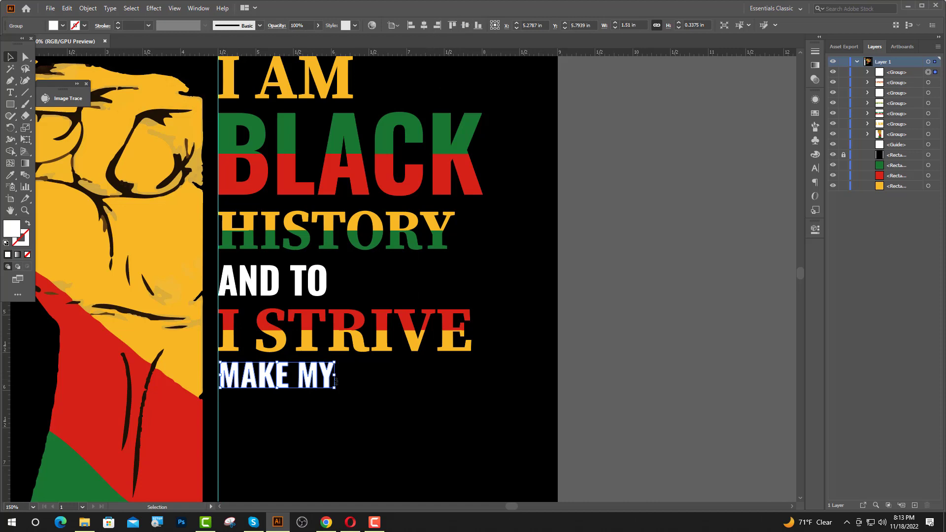
{"action": "left_click_drag", "start_coordinate": [334, 375], "coordinate": [342, 376]}
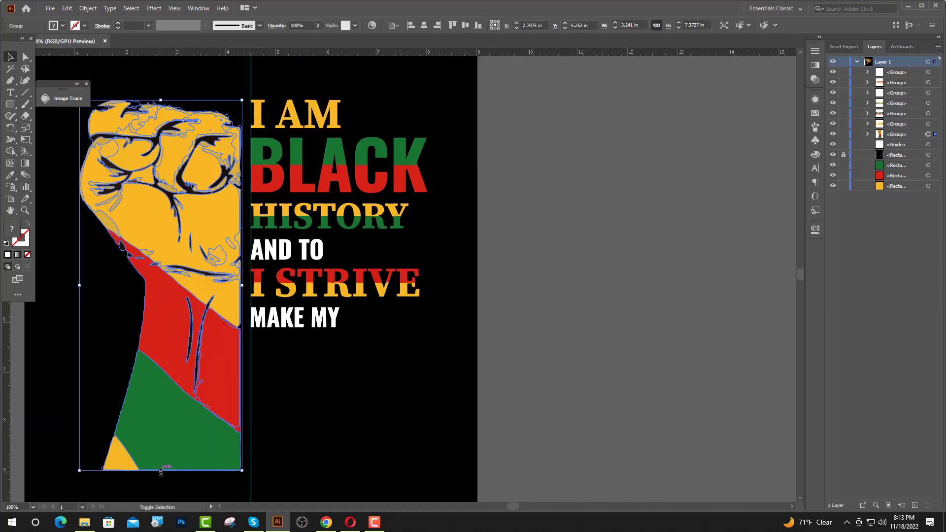
Scale the raised fist down proportionally and keep it close beside the lettering's guide
{"action": "left_click_drag", "start_coordinate": [160, 473], "coordinate": [172, 418]}
{"action": "left_click", "coordinate": [392, 418]}
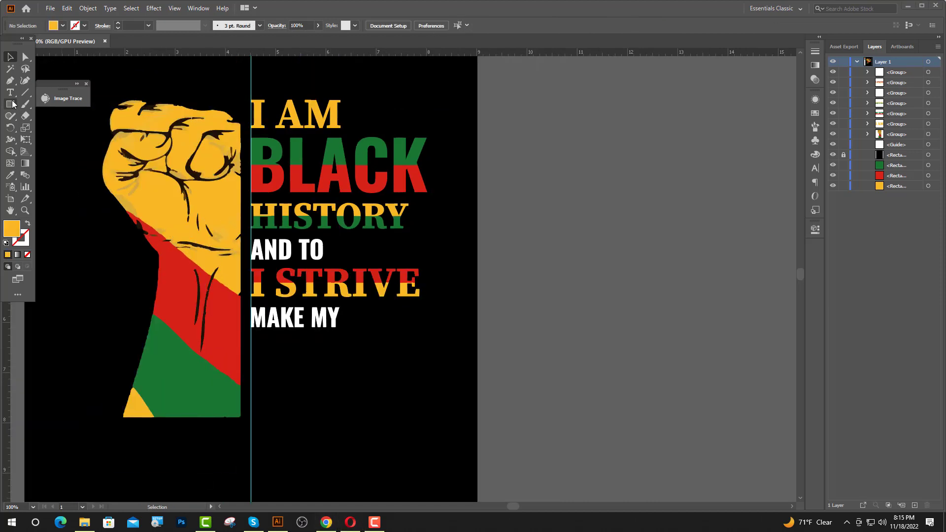
Add the point text "ANGESTOR" in Source Serif Variable Bold below "MAKE MY", starting at the guide
{"action": "key", "text": "t"}
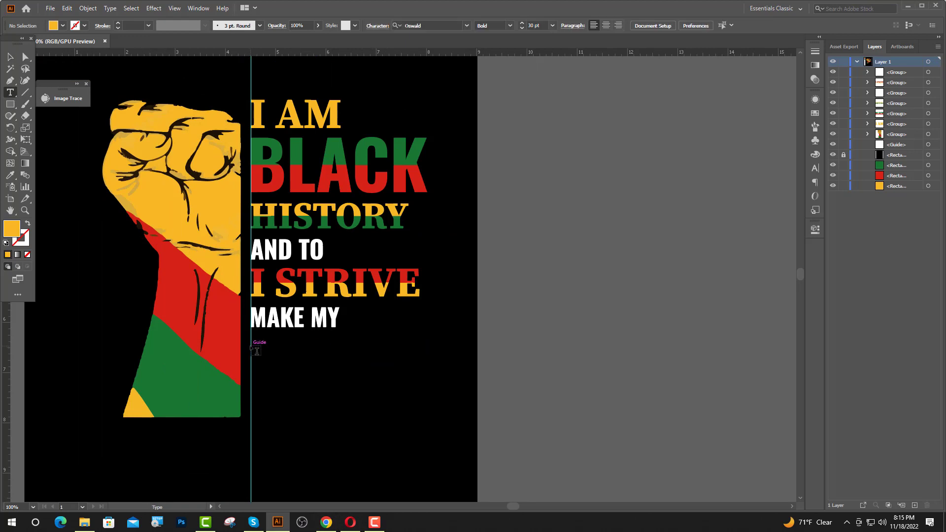
{"action": "left_click", "coordinate": [251, 344]}
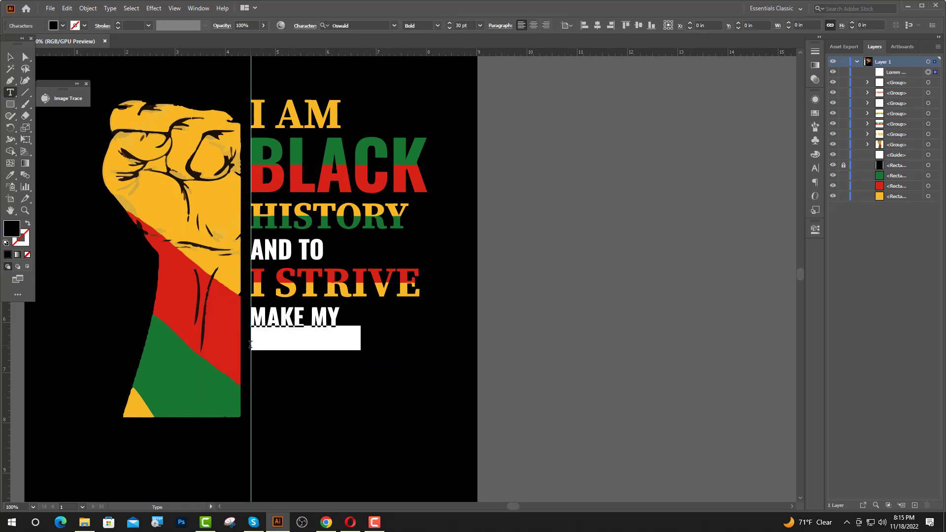
{"action": "left_click", "coordinate": [394, 26]}
{"action": "left_click", "coordinate": [382, 89]}
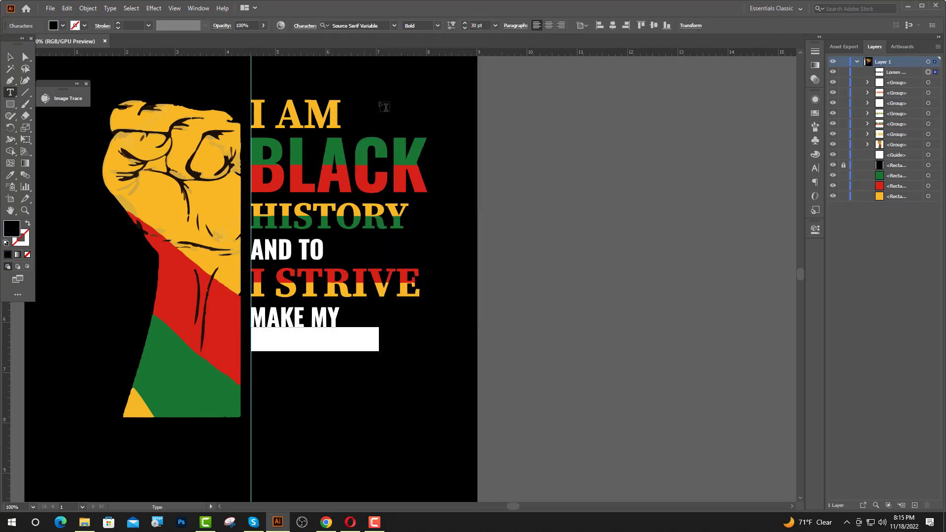
{"action": "type", "text": "AN"}
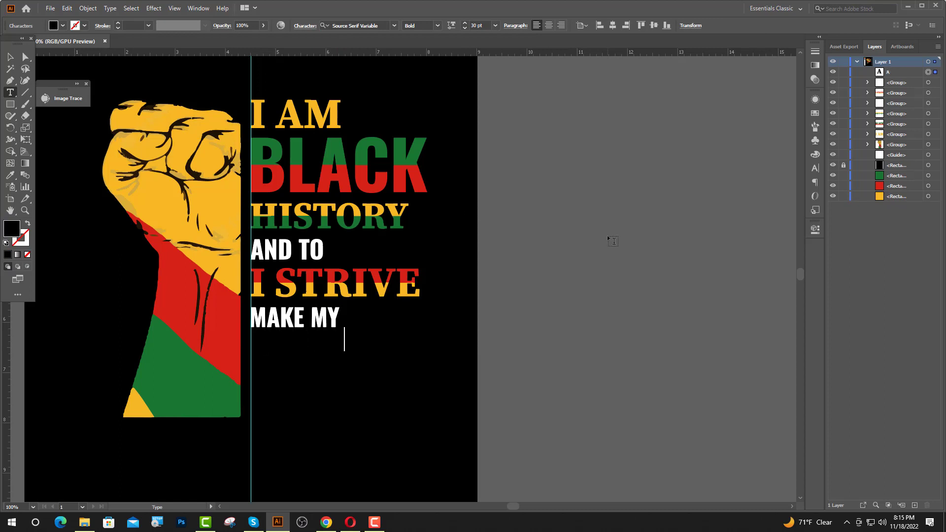
Set "ANGESTOR" to 52 pt and convert it to outlines
{"action": "key", "text": "Escape"}
{"action": "left_click_drag", "start_coordinate": [477, 27], "coordinate": [467, 29]}
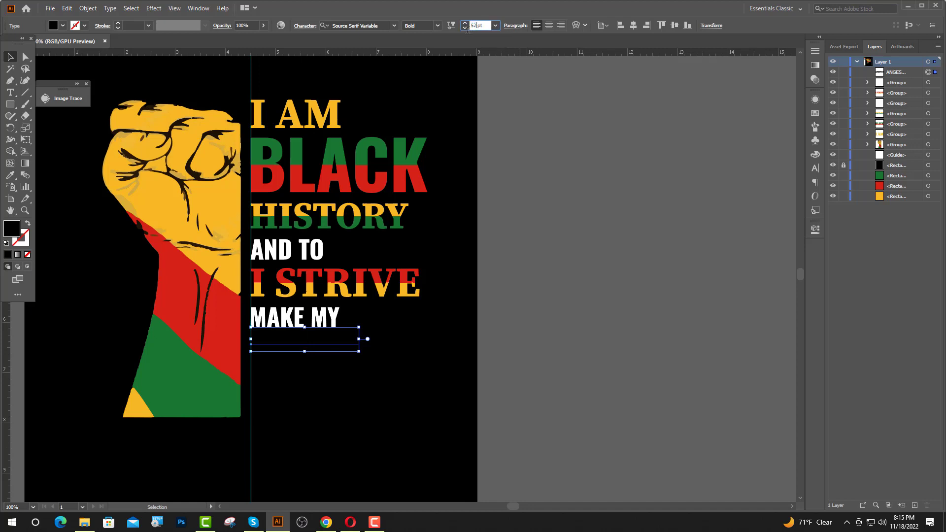
{"action": "type", "text": "52"}
{"action": "key", "text": "Return"}
{"action": "right_click", "coordinate": [406, 356]}
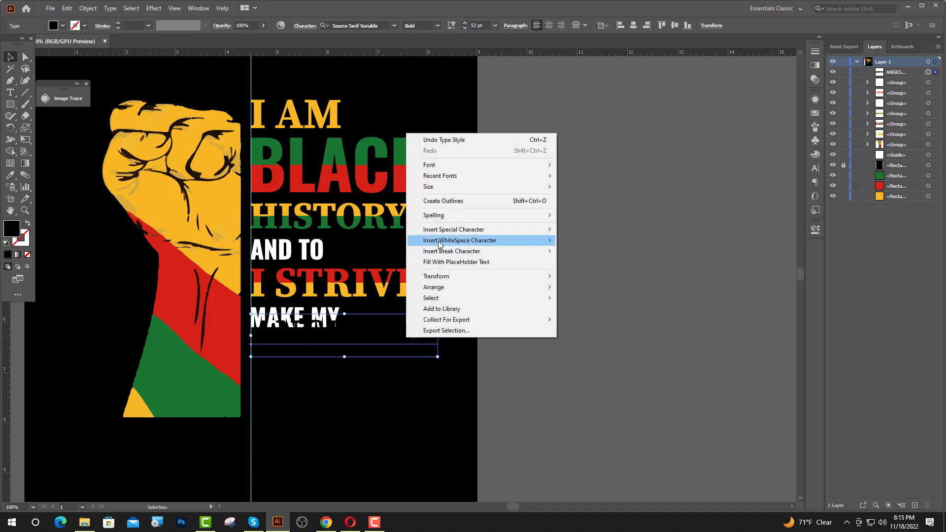
{"action": "left_click", "coordinate": [454, 202]}
Align the left edge of "ANGESTOR" with "I STRIVE" and move it down below "MAKE MY"
{"action": "left_click", "coordinate": [286, 283], "text": "shift"}
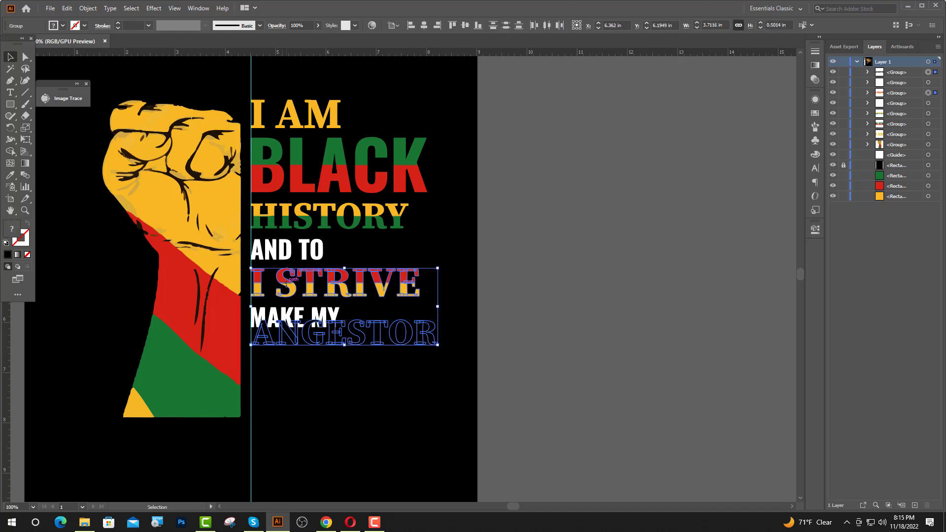
{"action": "left_click", "coordinate": [413, 28]}
{"action": "left_click", "coordinate": [460, 120]}
{"action": "scroll", "coordinate": [299, 342], "scroll_direction": "up", "scroll_amount": 2}
{"action": "left_click_drag", "start_coordinate": [319, 336], "coordinate": [315, 375]}
Recolour "ANGESTOR" with the green sampled from the fist's forearm using the Eyedropper
{"action": "left_click", "coordinate": [8, 180]}
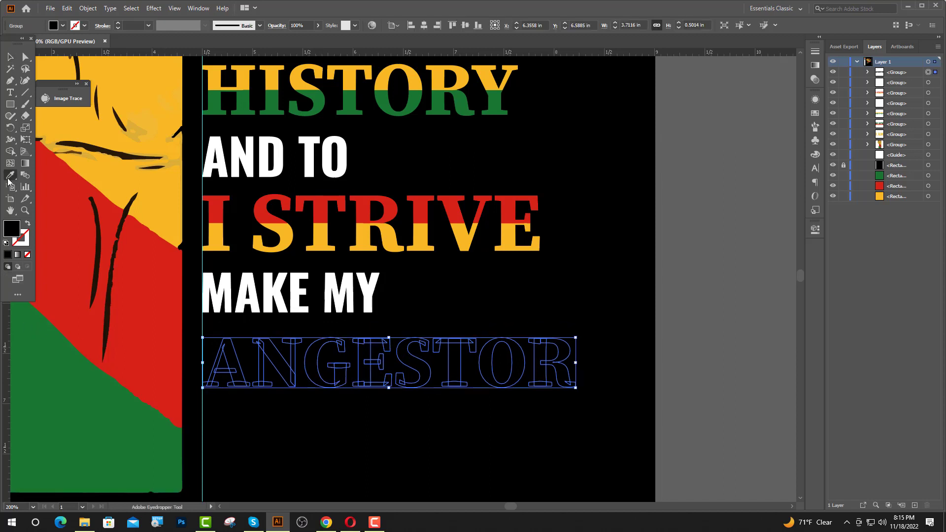
{"action": "left_click", "coordinate": [82, 446]}
{"action": "left_click", "coordinate": [9, 56]}
{"action": "left_click", "coordinate": [354, 419]}
Draw a straight horizontal line across the middle of "ANGESTOR" with the Pen tool, extending just past the R
{"action": "scroll", "coordinate": [354, 419], "scroll_direction": "up", "scroll_amount": 1}
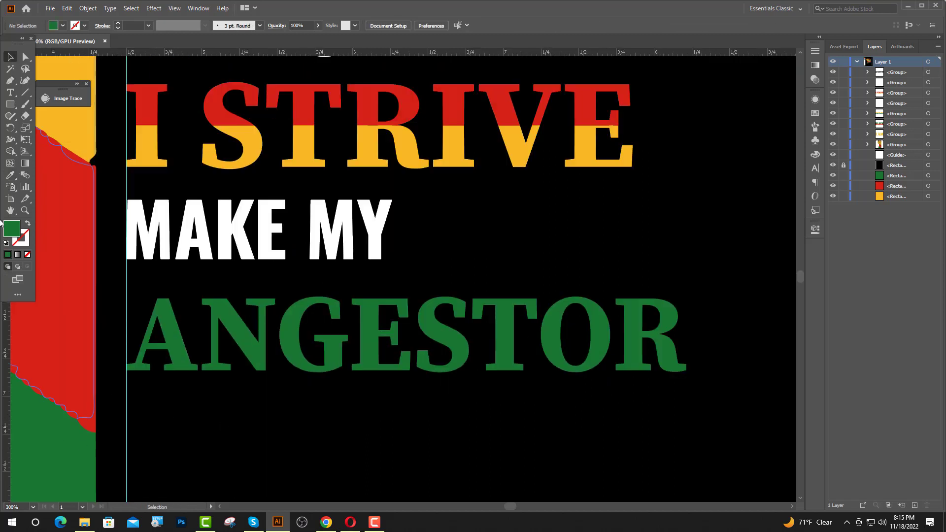
{"action": "left_click", "coordinate": [10, 81]}
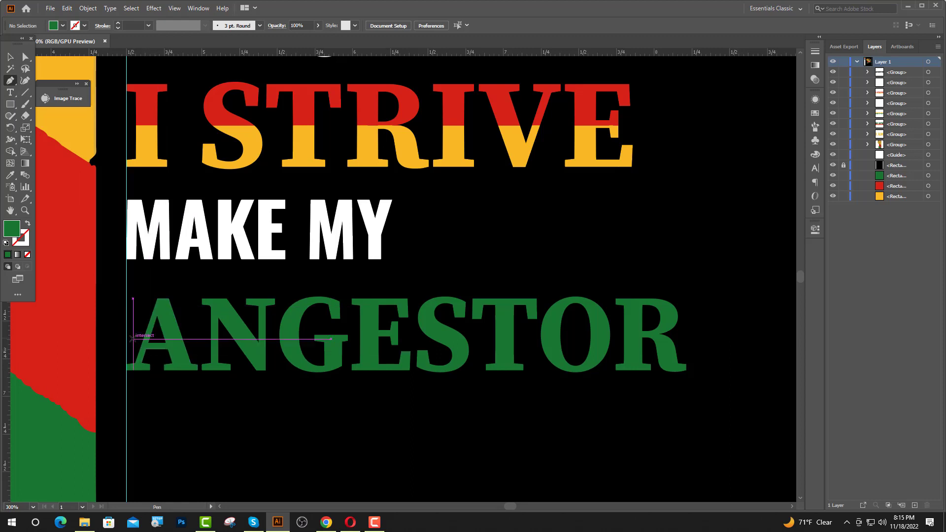
{"action": "left_click", "coordinate": [131, 336]}
{"action": "left_click", "coordinate": [715, 337], "text": "shift"}
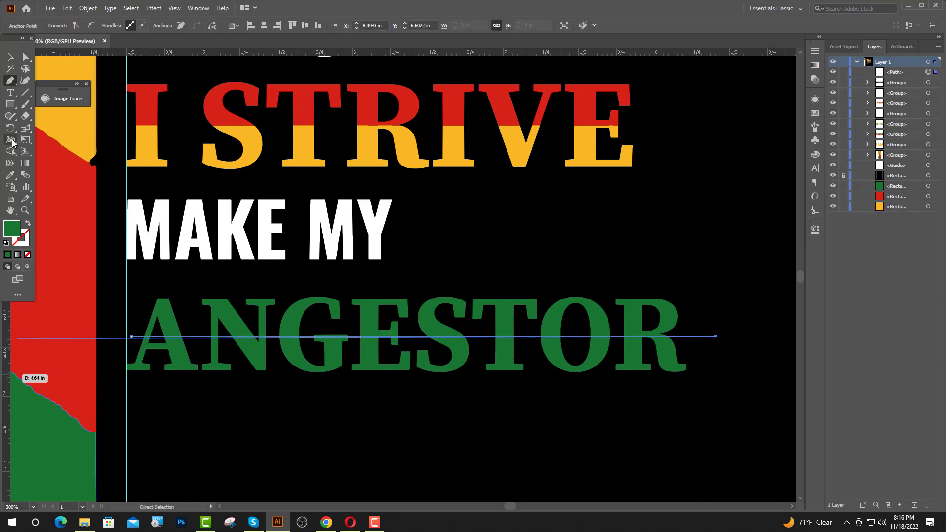
Align the horizontal line to the vertical centre of "ANGESTOR", keeping the word as the key object
{"action": "left_click", "coordinate": [10, 58]}
{"action": "left_click_drag", "start_coordinate": [138, 290], "coordinate": [226, 387]}
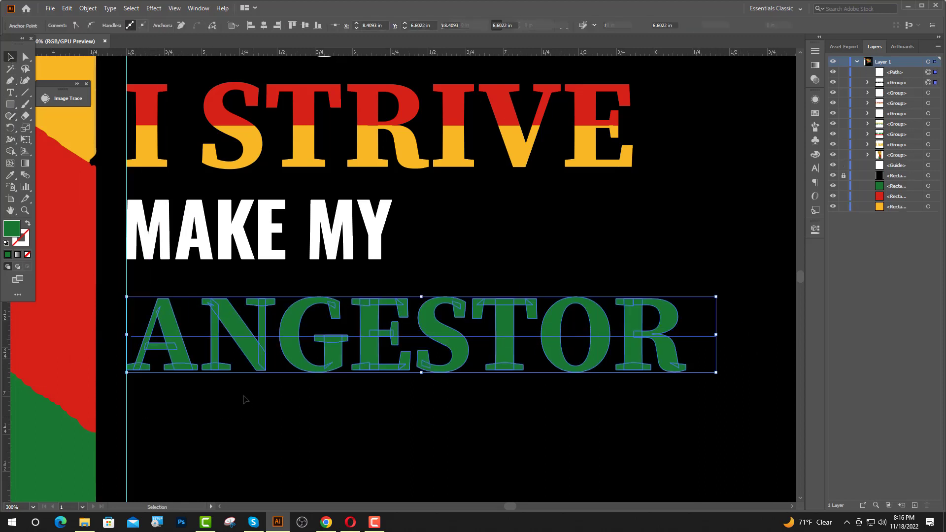
{"action": "left_click", "coordinate": [173, 312]}
{"action": "left_click", "coordinate": [454, 26]}
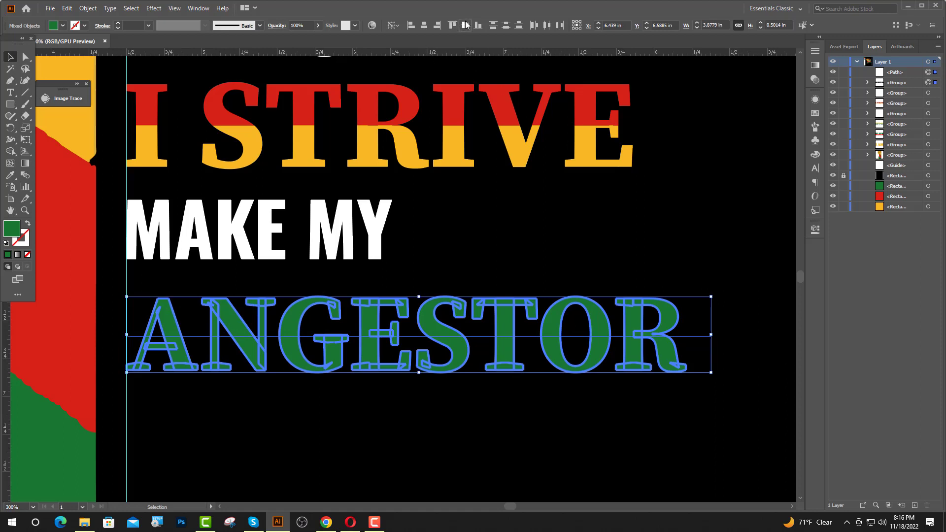
{"action": "left_click", "coordinate": [465, 25]}
Divide "ANGESTOR" along the horizontal line with Pathfinder and ungroup the resulting pieces
{"action": "left_click", "coordinate": [815, 229]}
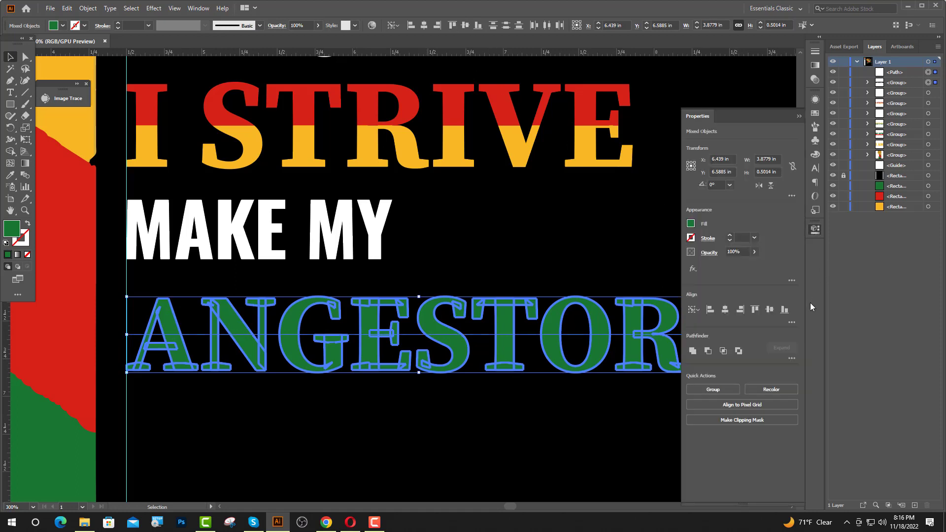
{"action": "left_click", "coordinate": [791, 357]}
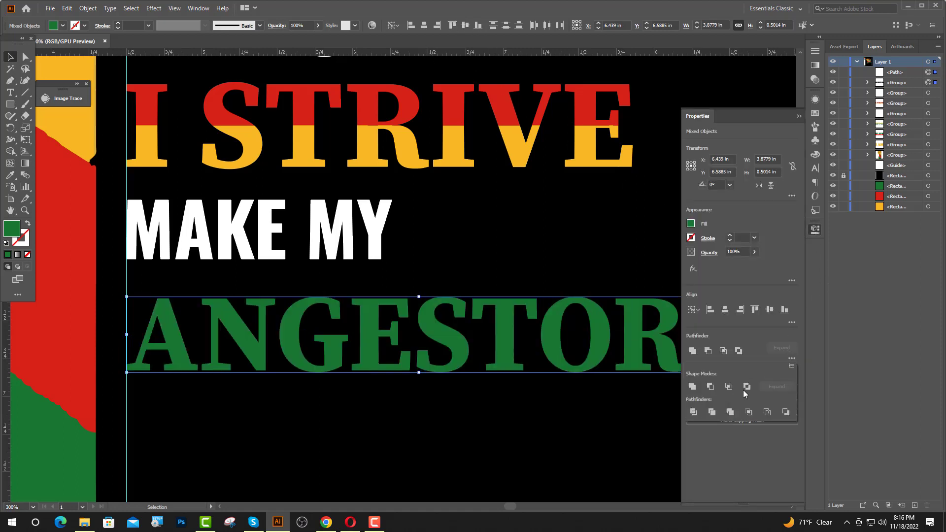
{"action": "left_click", "coordinate": [693, 412]}
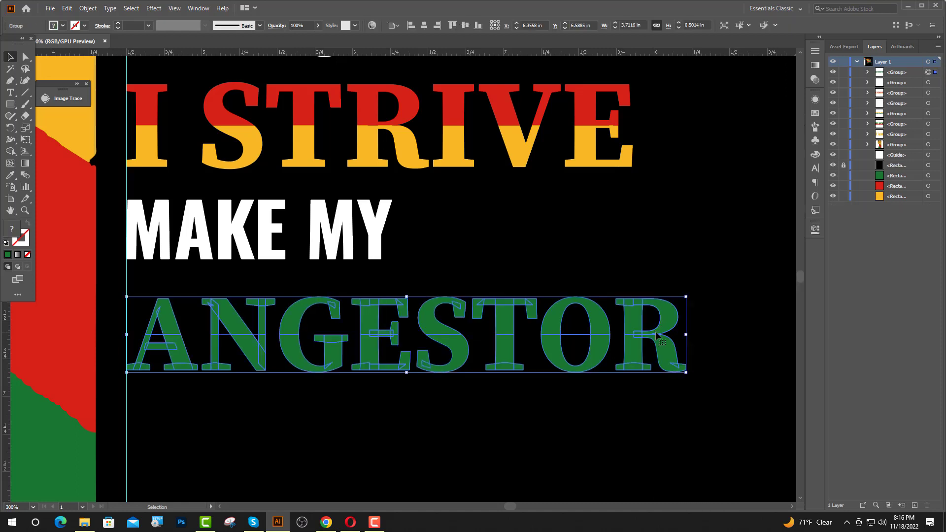
{"action": "right_click", "coordinate": [657, 333]}
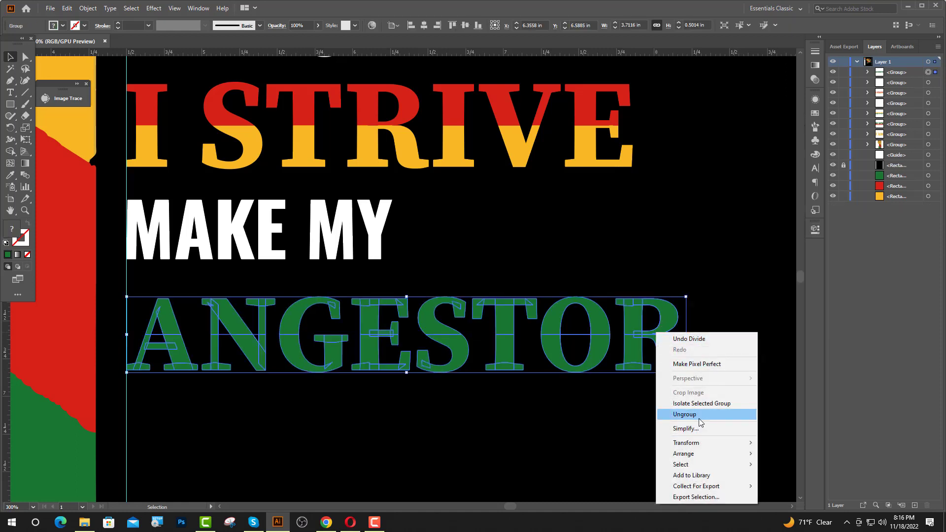
{"action": "left_click", "coordinate": [699, 418]}
Delete the unfilled leftover paths inside and between the strokes of the divided "ANGESTOR" letters
{"action": "scroll", "coordinate": [837, 386], "scroll_direction": "down", "scroll_amount": 1}
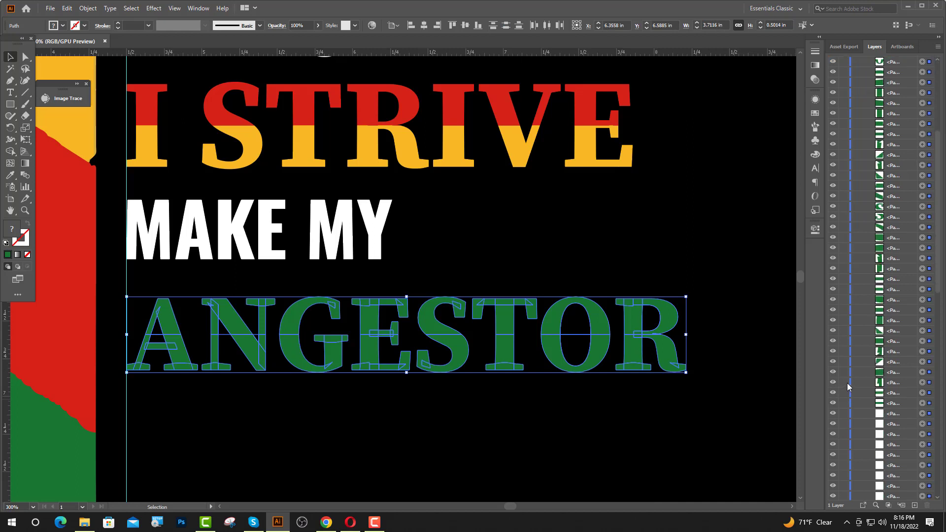
{"action": "scroll", "coordinate": [847, 383], "scroll_direction": "down", "scroll_amount": 10}
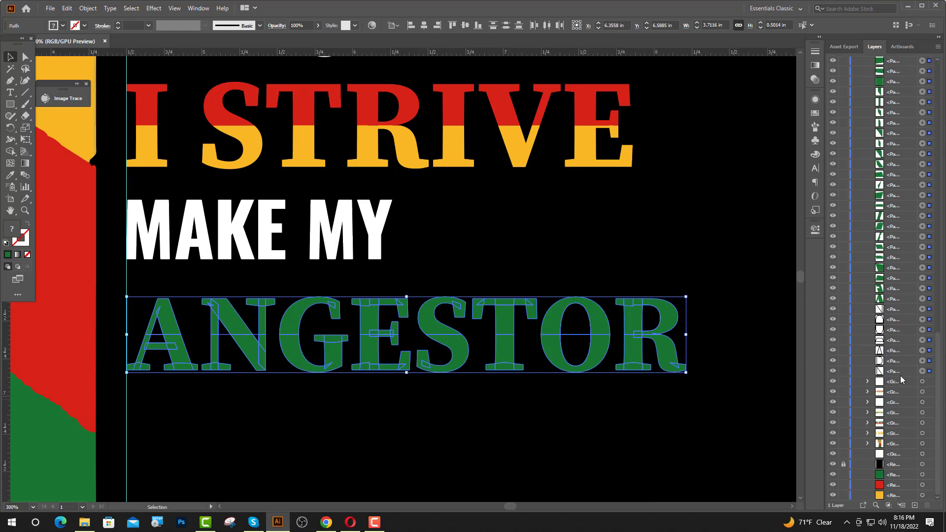
{"action": "left_click", "coordinate": [922, 309]}
{"action": "left_click", "coordinate": [922, 320], "text": "shift"}
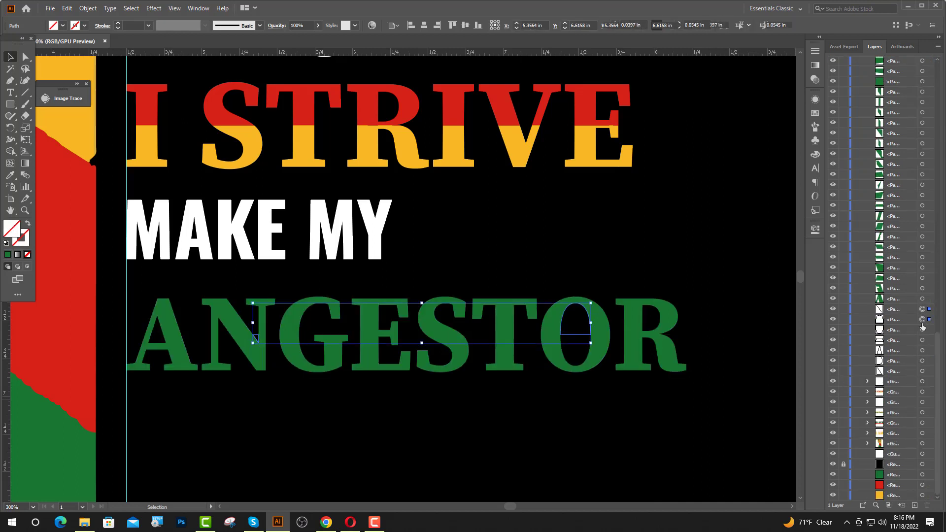
{"action": "left_click", "coordinate": [922, 330], "text": "shift"}
{"action": "left_click", "coordinate": [922, 340], "text": "shift"}
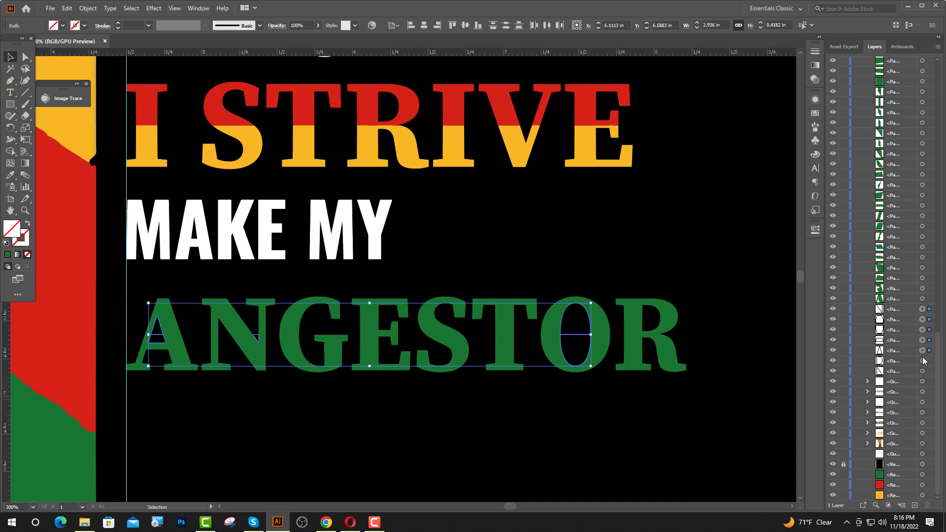
{"action": "left_click", "coordinate": [922, 361], "text": "shift"}
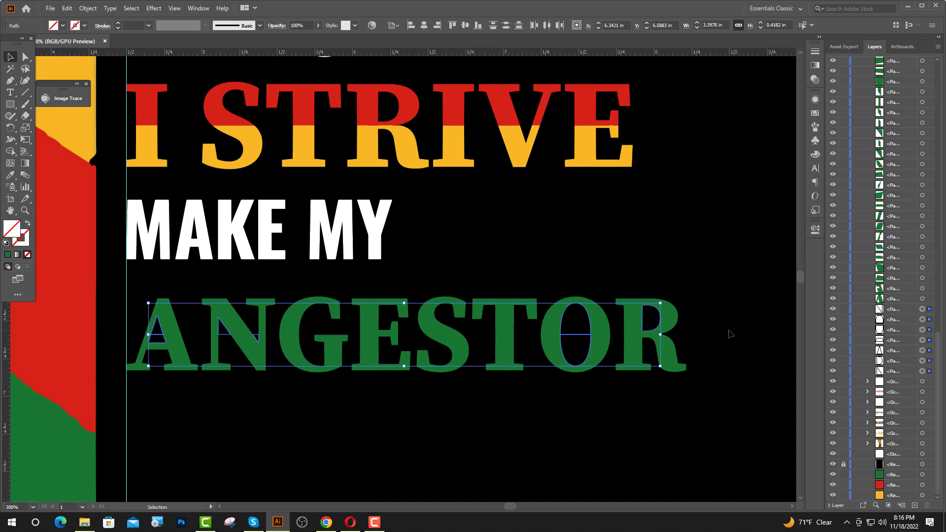
{"action": "key", "text": "Delete"}
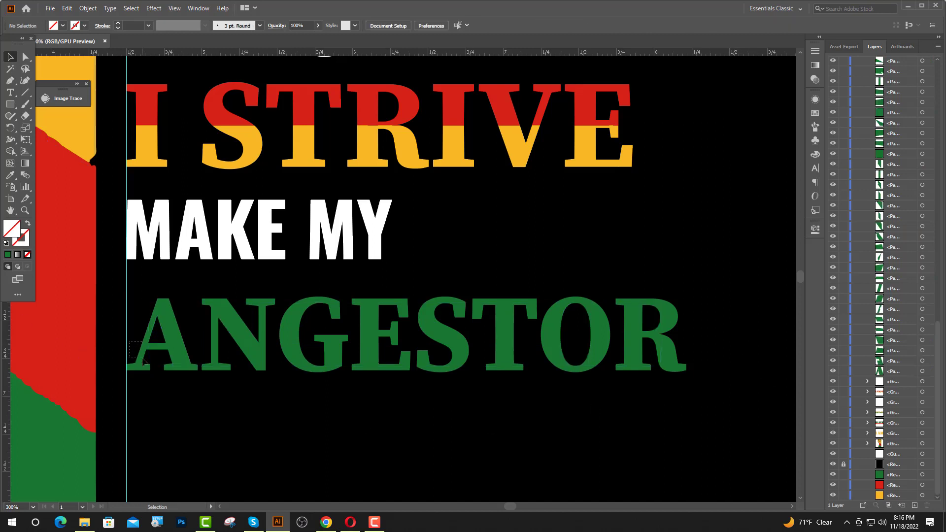
Recolour the lower half of "ANGESTOR" with the red sampled from "I STRIVE", and group the word's pieces
{"action": "left_click_drag", "start_coordinate": [143, 361], "coordinate": [725, 456]}
{"action": "left_click_drag", "start_coordinate": [662, 425], "coordinate": [722, 457]}
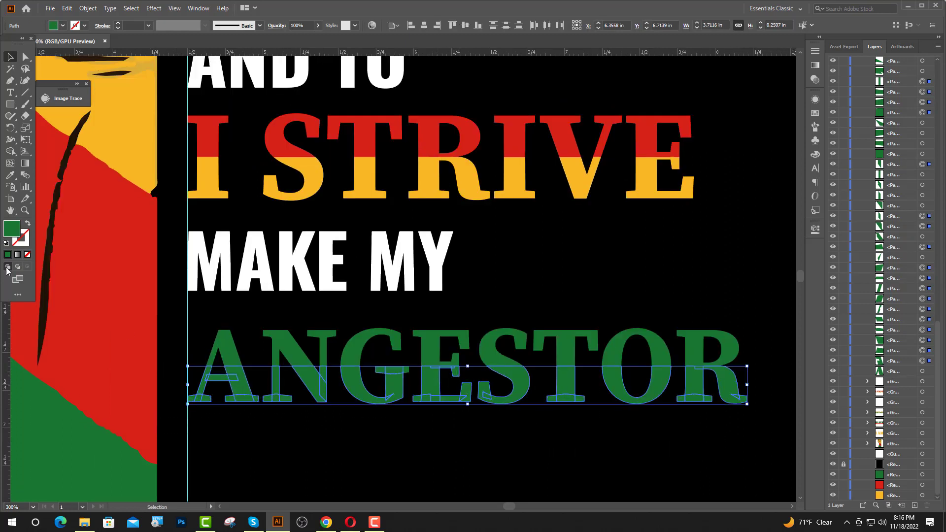
{"action": "left_click", "coordinate": [10, 176]}
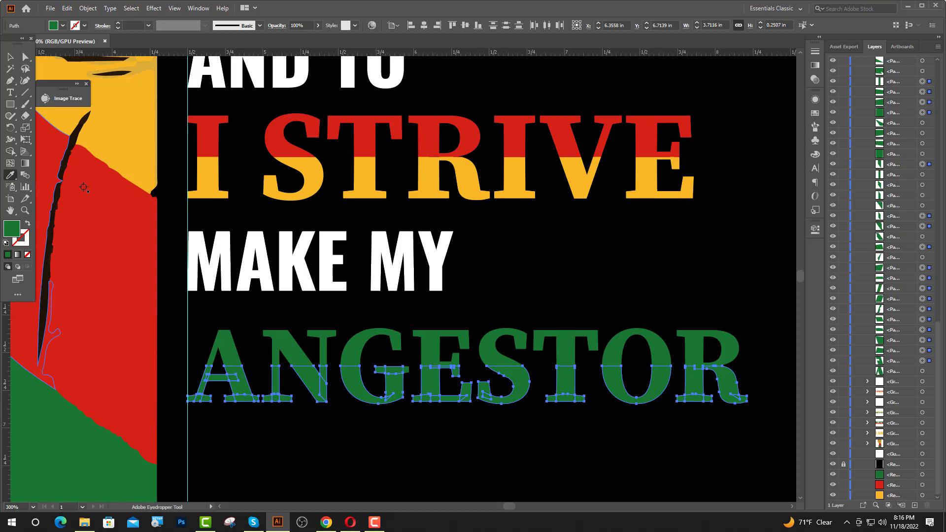
{"action": "left_click", "coordinate": [203, 146]}
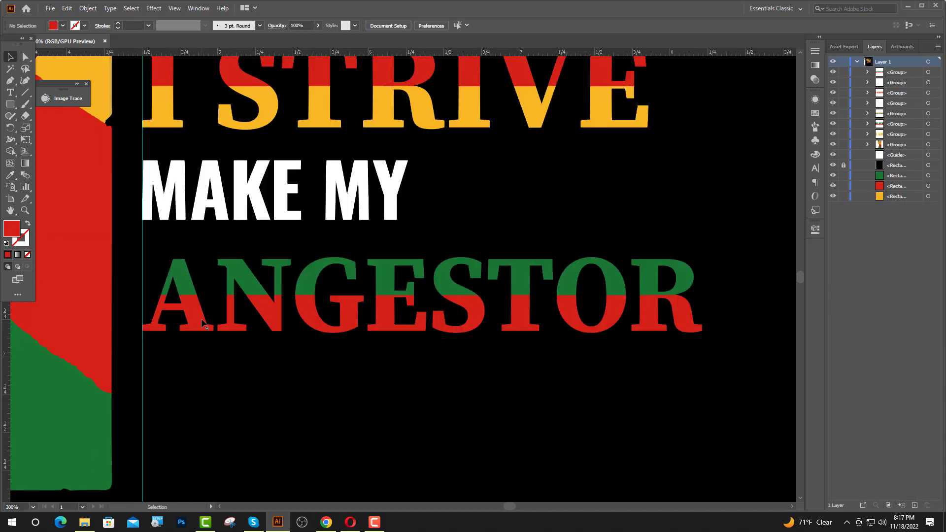
Add the point text "PROUD" in Oswald Bold 52 pt below "ANGESTOR", starting near the guide
{"action": "left_click", "coordinate": [10, 93]}
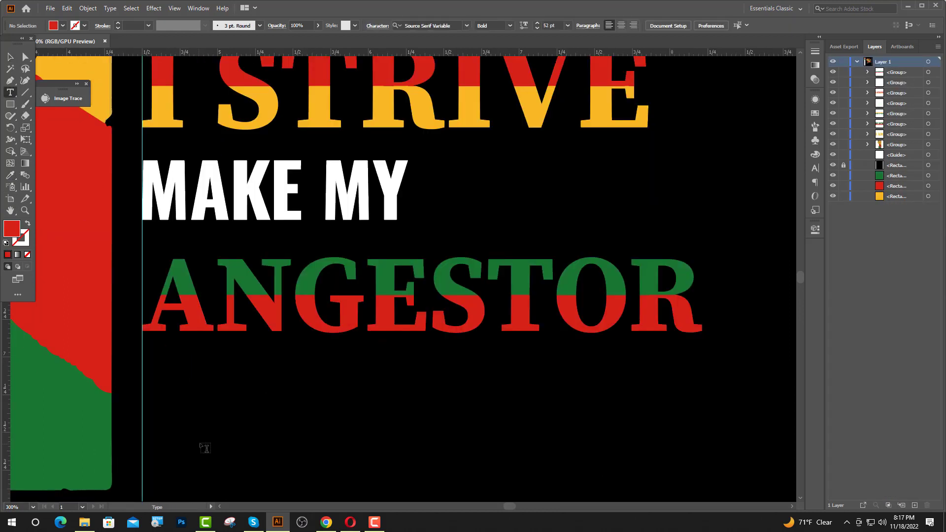
{"action": "left_click", "coordinate": [149, 415]}
{"action": "left_click", "coordinate": [395, 25]}
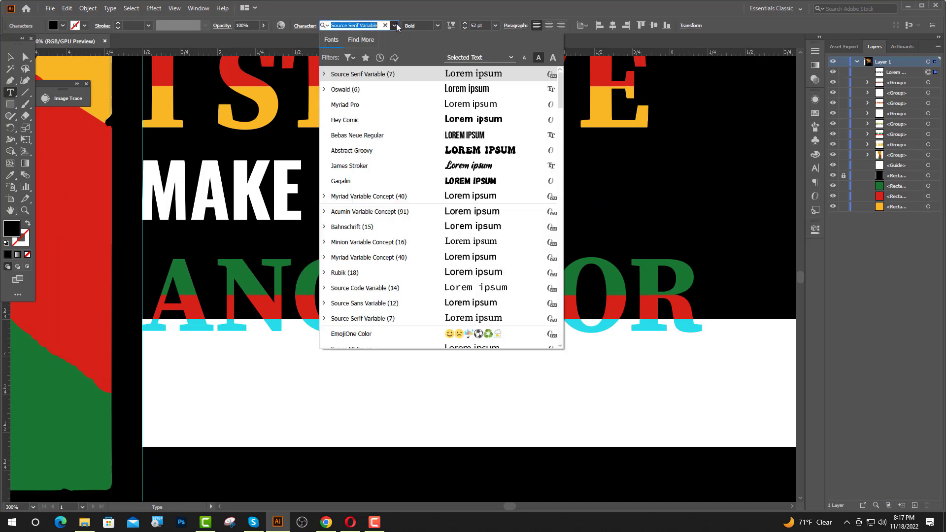
{"action": "left_click", "coordinate": [357, 86]}
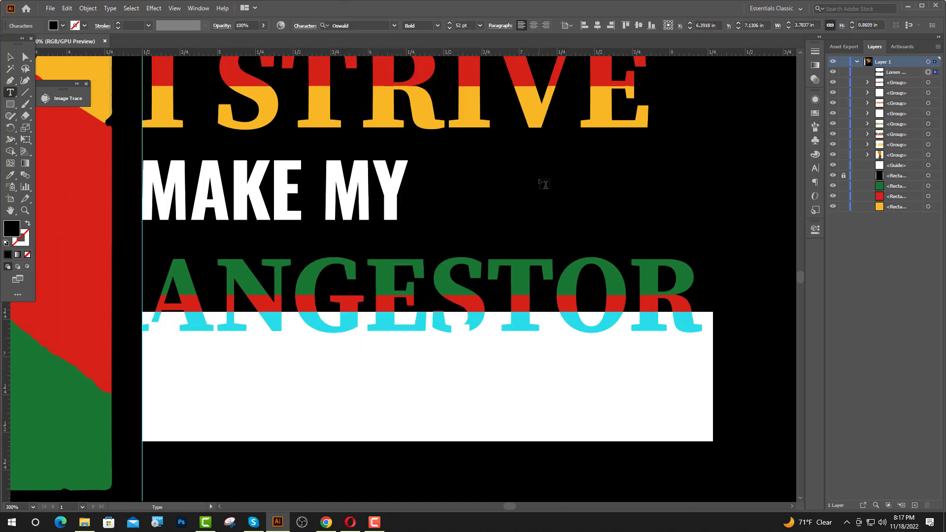
{"action": "type", "text": "PROUD"}
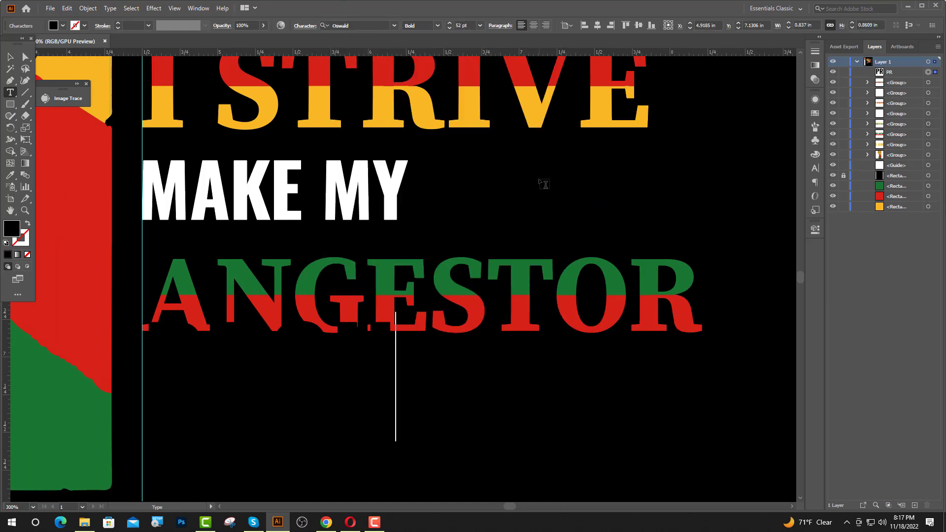
{"action": "key", "text": "Escape"}
{"action": "left_click_drag", "start_coordinate": [314, 369], "coordinate": [308, 399]}
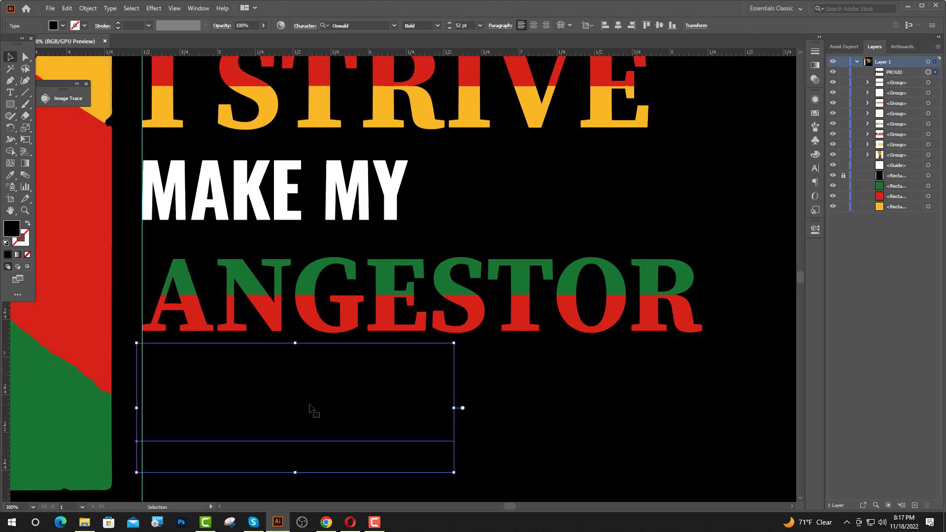
Convert "PROUD" to outlines and recolour it with the yellow sampled from "I STRIVE" using the Eyedropper
{"action": "right_click", "coordinate": [310, 405]}
{"action": "left_click", "coordinate": [365, 268]}
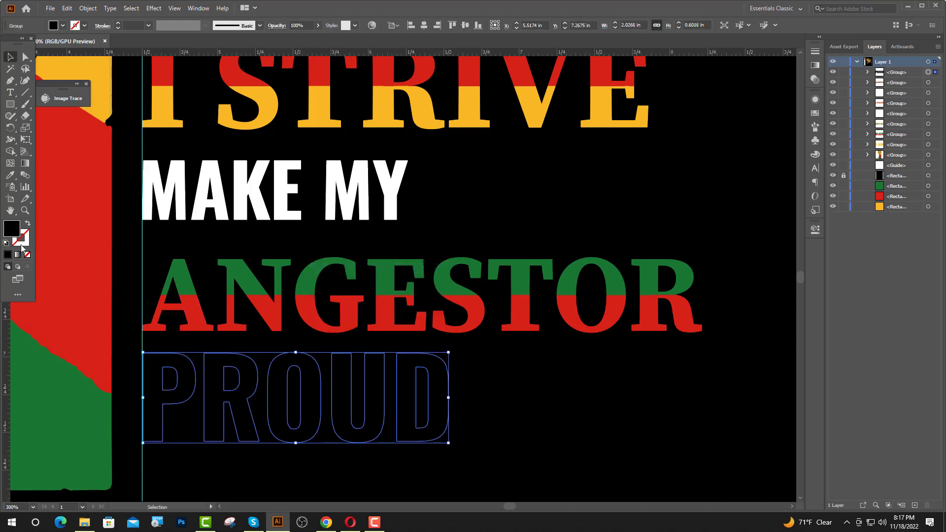
{"action": "left_click", "coordinate": [9, 176]}
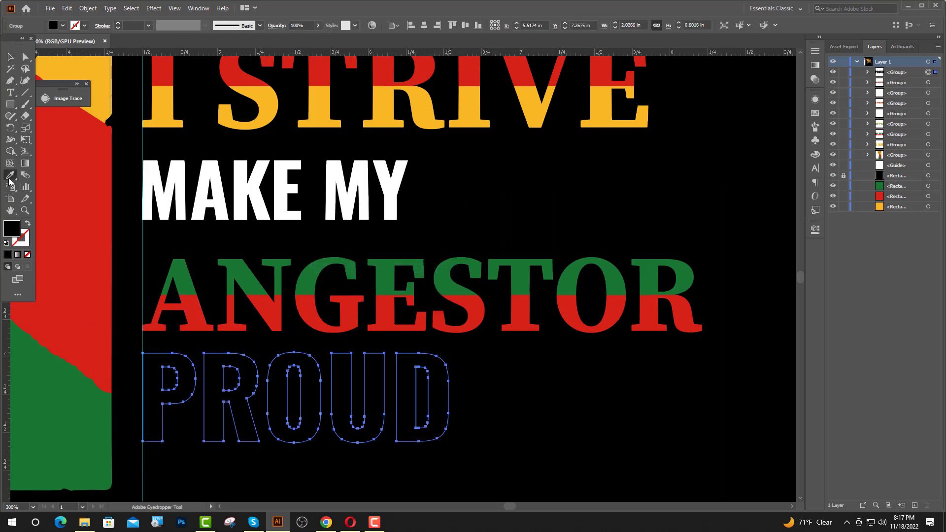
{"action": "left_click", "coordinate": [265, 107]}
Scale up "PROUD" until it is about as wide as "ANGESTOR"
{"action": "key", "text": "v"}
{"action": "left_click_drag", "start_coordinate": [449, 441], "coordinate": [690, 433]}
{"action": "left_click", "coordinate": [552, 474]}
{"action": "scroll", "coordinate": [274, 406], "scroll_direction": "down", "scroll_amount": 2}
{"action": "scroll", "coordinate": [419, 435], "scroll_direction": "up", "scroll_amount": 2}
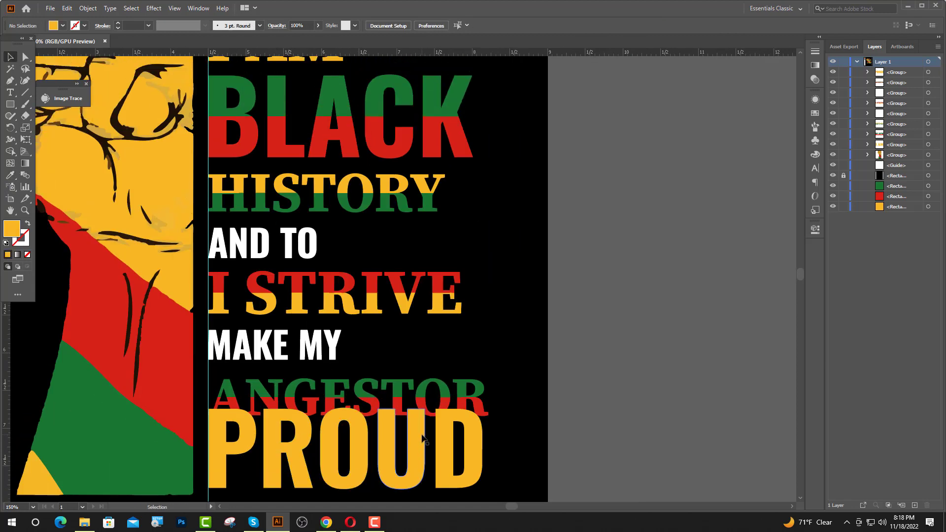
Move the enlarged "PROUD" down so that it clears "ANGESTOR" while staying close to the guide
{"action": "scroll", "coordinate": [423, 438], "scroll_direction": "up", "scroll_amount": 3}
{"action": "scroll", "coordinate": [372, 432], "scroll_direction": "down", "scroll_amount": 1}
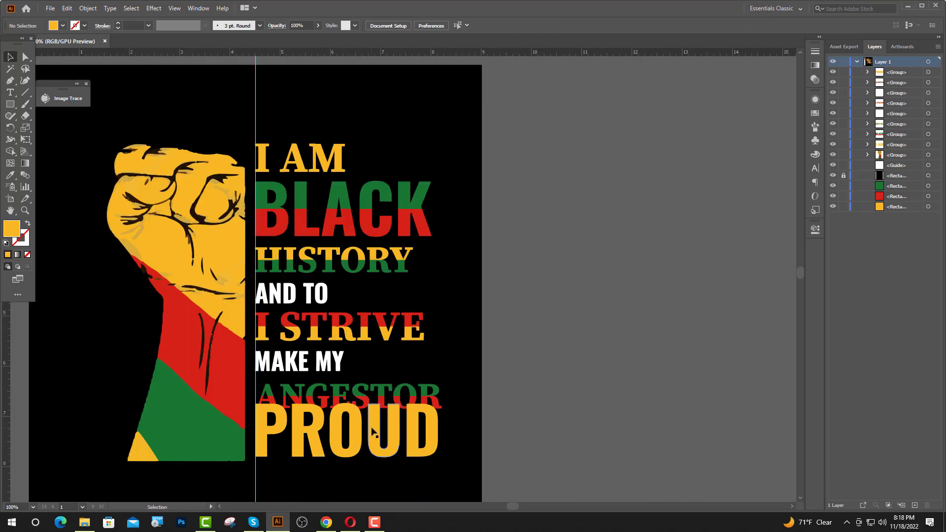
{"action": "scroll", "coordinate": [372, 430], "scroll_direction": "down", "scroll_amount": 2}
{"action": "scroll", "coordinate": [301, 412], "scroll_direction": "up", "scroll_amount": 2}
{"action": "left_click_drag", "start_coordinate": [223, 392], "coordinate": [211, 410]}
{"action": "left_click", "coordinate": [373, 461]}
Draw a straight horizontal line across the middle of "PROUD" with the Pen tool, from the guide to beyond the D
{"action": "scroll", "coordinate": [289, 442], "scroll_direction": "up", "scroll_amount": 1}
{"action": "left_click", "coordinate": [171, 346]}
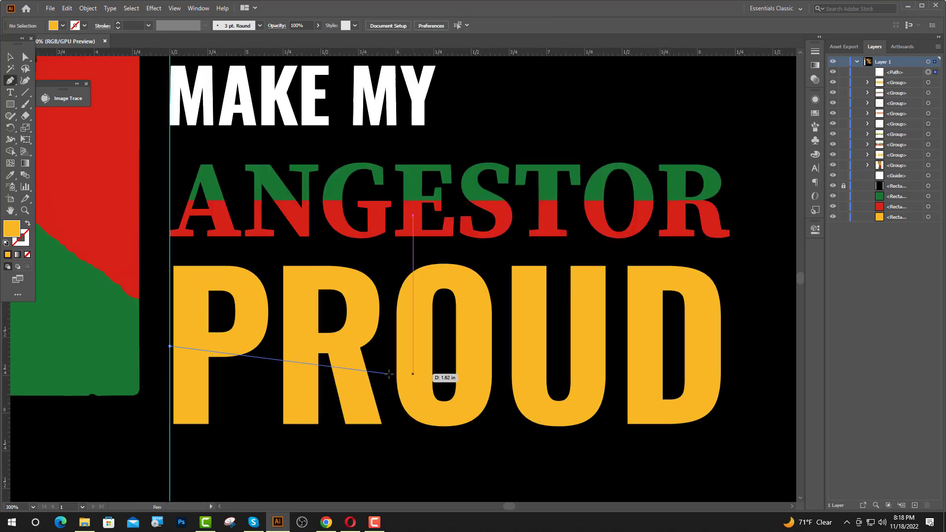
{"action": "left_click", "coordinate": [755, 347]}
Divide "PROUD" along its horizontal line with Pathfinder and ungroup the resulting pieces
{"action": "left_click", "coordinate": [10, 58]}
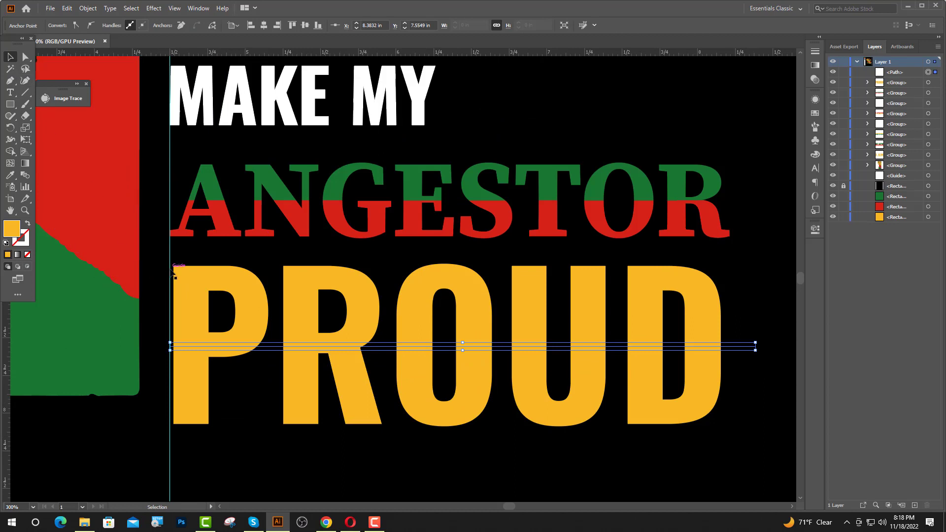
{"action": "left_click_drag", "start_coordinate": [171, 258], "coordinate": [325, 435]}
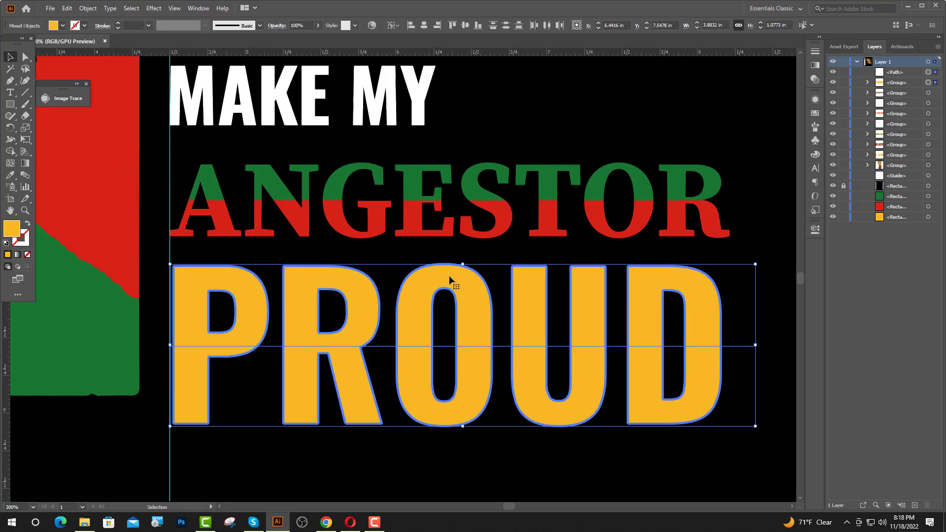
{"action": "left_click", "coordinate": [813, 230]}
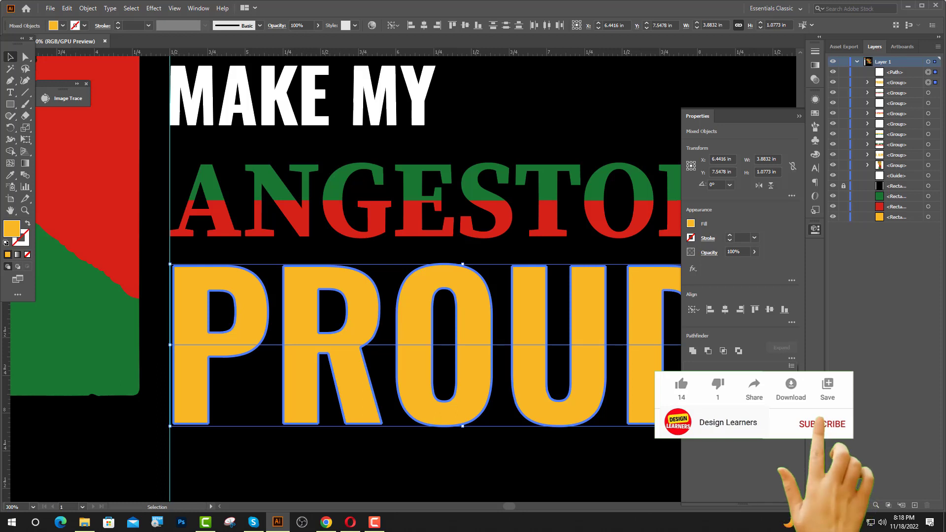
{"action": "left_click", "coordinate": [799, 117]}
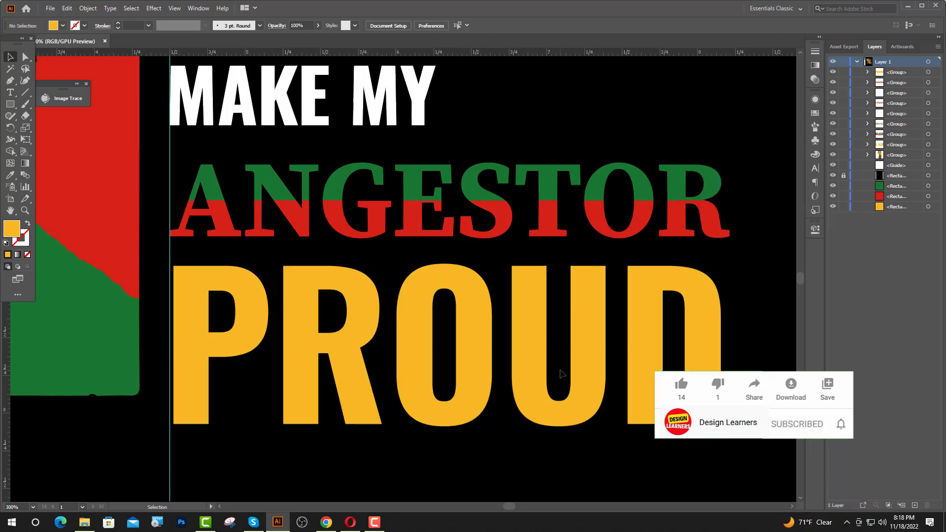
{"action": "right_click", "coordinate": [525, 377]}
{"action": "left_click", "coordinate": [569, 286]}
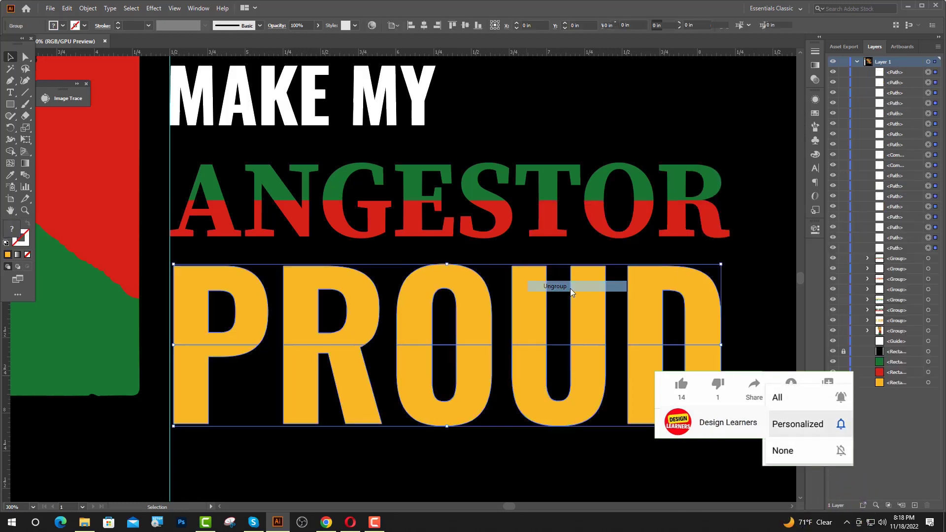
Delete the seven empty leftover paths inside and between the divided letters of "PROUD"
{"action": "left_click", "coordinate": [928, 186]}
{"action": "left_click", "coordinate": [928, 196], "text": "shift"}
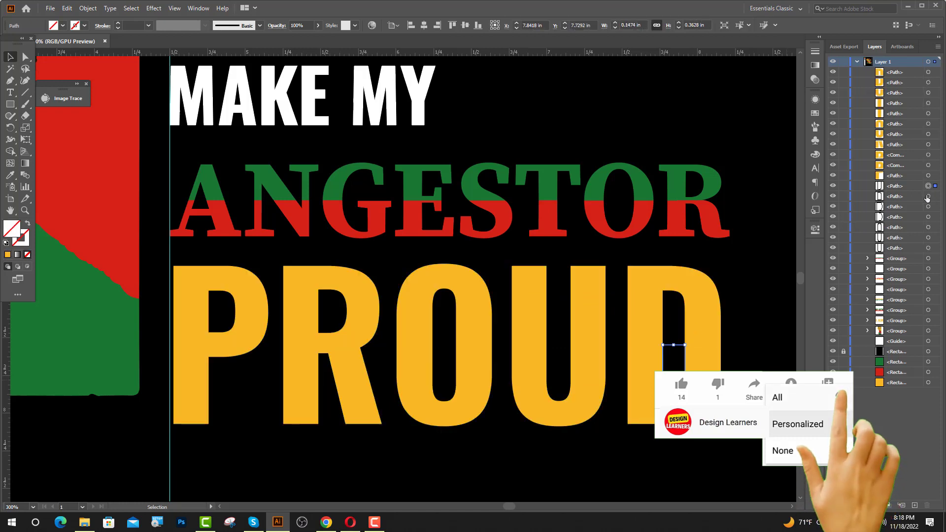
{"action": "left_click", "coordinate": [928, 206], "text": "shift"}
{"action": "left_click", "coordinate": [928, 216], "text": "shift"}
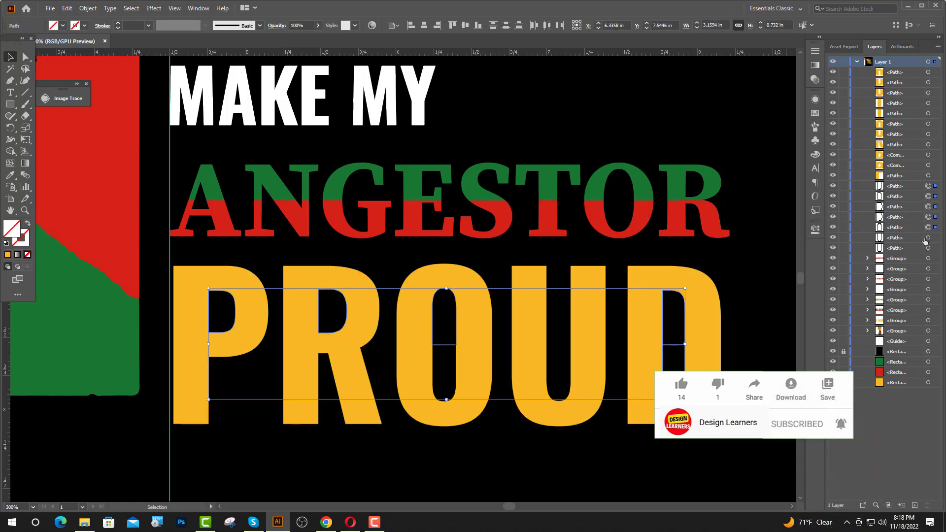
{"action": "left_click", "coordinate": [928, 238], "text": "shift"}
{"action": "left_click", "coordinate": [928, 248], "text": "shift"}
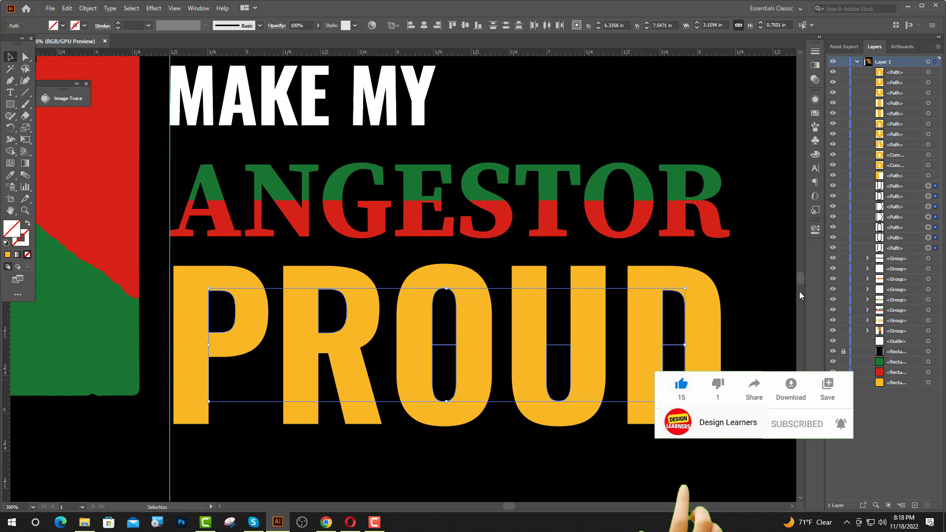
{"action": "key", "text": "Delete"}
Recolour the lower halves of the "PROUD" letters with the green sampled from the fist artwork
{"action": "left_click_drag", "start_coordinate": [198, 450], "coordinate": [687, 392]}
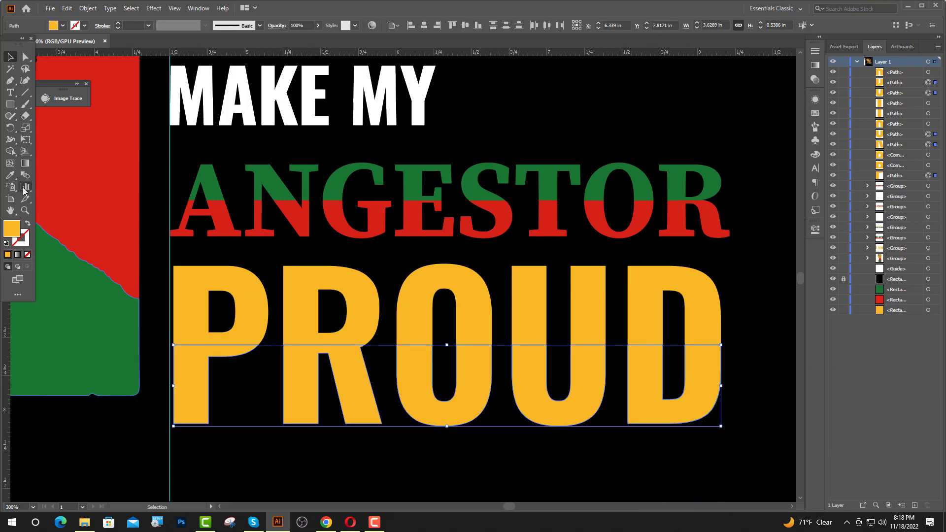
{"action": "left_click", "coordinate": [10, 175]}
{"action": "left_click", "coordinate": [70, 320]}
{"action": "key", "text": "v"}
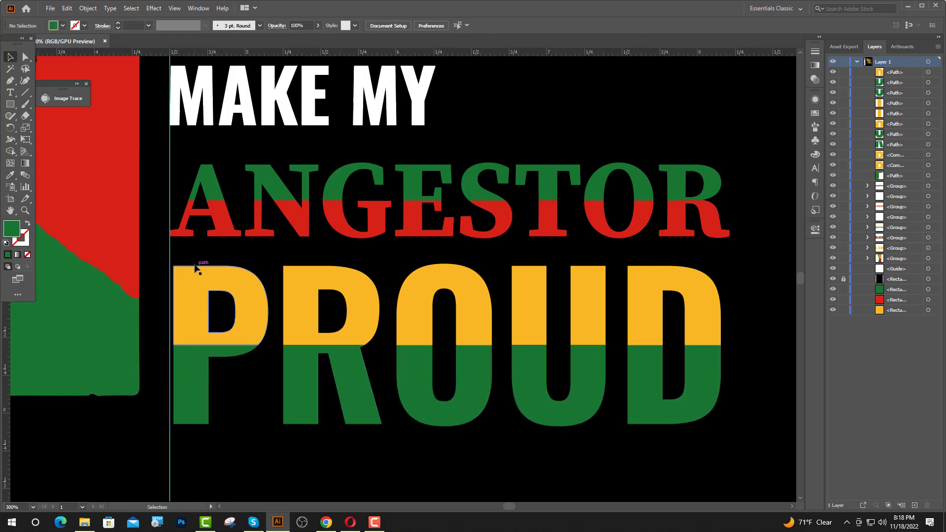
Group all the yellow and green pieces of "PROUD" into one object
{"action": "left_click_drag", "start_coordinate": [186, 251], "coordinate": [740, 480]}
{"action": "key", "text": "ctrl"}
{"action": "key", "text": "ctrl+g"}
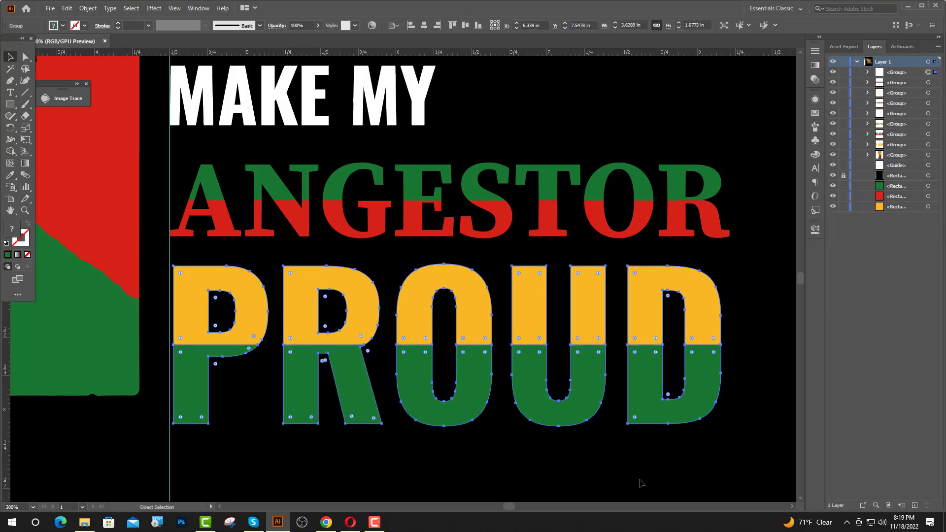
{"action": "left_click", "coordinate": [640, 481]}
Align the bottom of "PROUD" with the bottom of the fist and align all text lines by their left edges
{"action": "scroll", "coordinate": [359, 336], "scroll_direction": "down", "scroll_amount": 3}
{"action": "scroll", "coordinate": [374, 379], "scroll_direction": "up", "scroll_amount": 1}
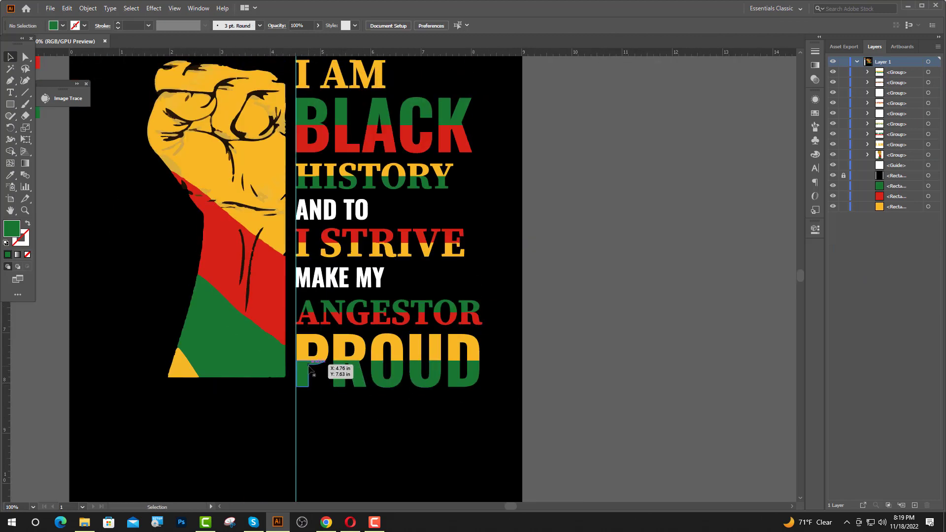
{"action": "left_click_drag", "start_coordinate": [313, 372], "coordinate": [255, 360]}
{"action": "left_click", "coordinate": [255, 360]}
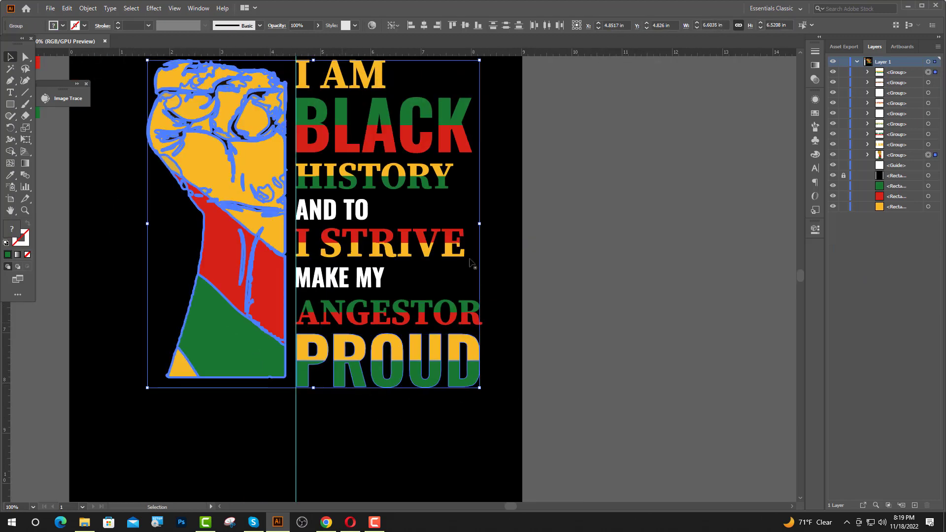
{"action": "left_click", "coordinate": [478, 25]}
{"action": "left_click_drag", "start_coordinate": [377, 430], "coordinate": [437, 80]}
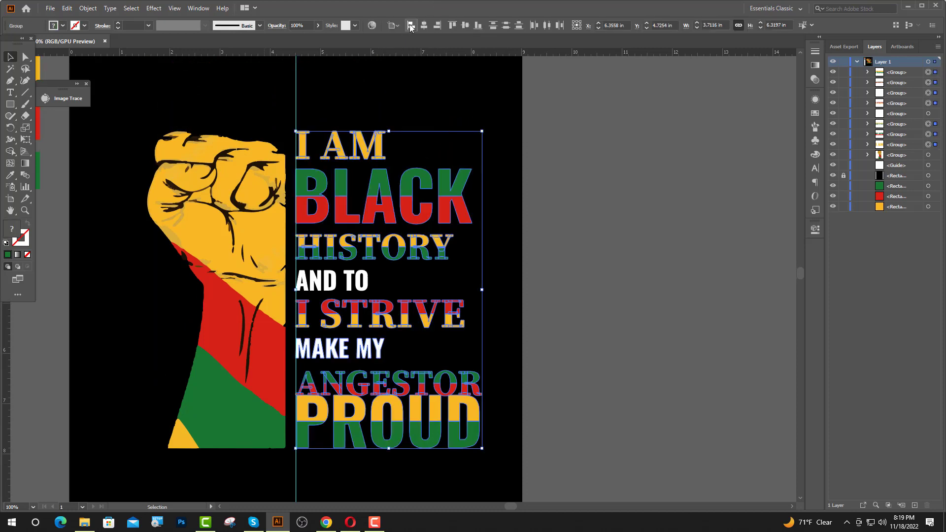
{"action": "left_click", "coordinate": [563, 254]}
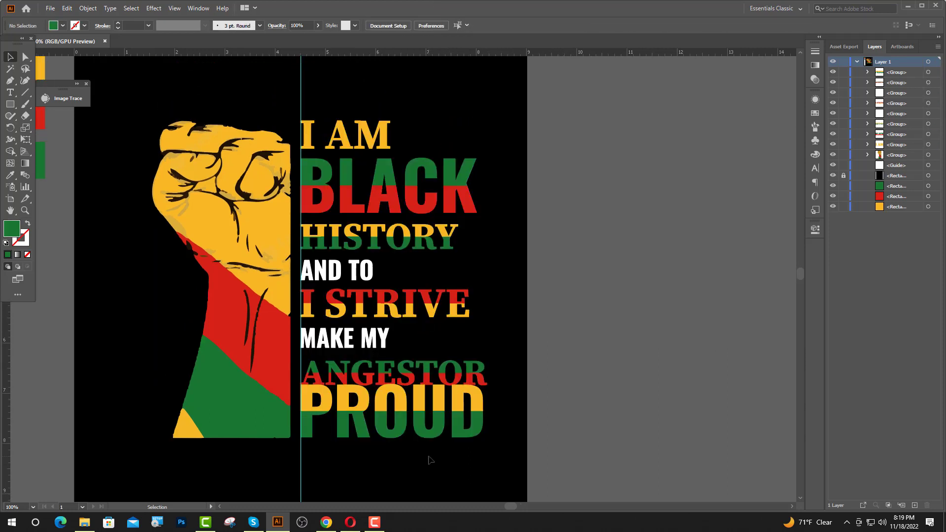
Move the text lines from "BLACK" through "PROUD" straight up, leaving a narrow gap below "I AM"
{"action": "left_click_drag", "start_coordinate": [365, 485], "coordinate": [427, 186]}
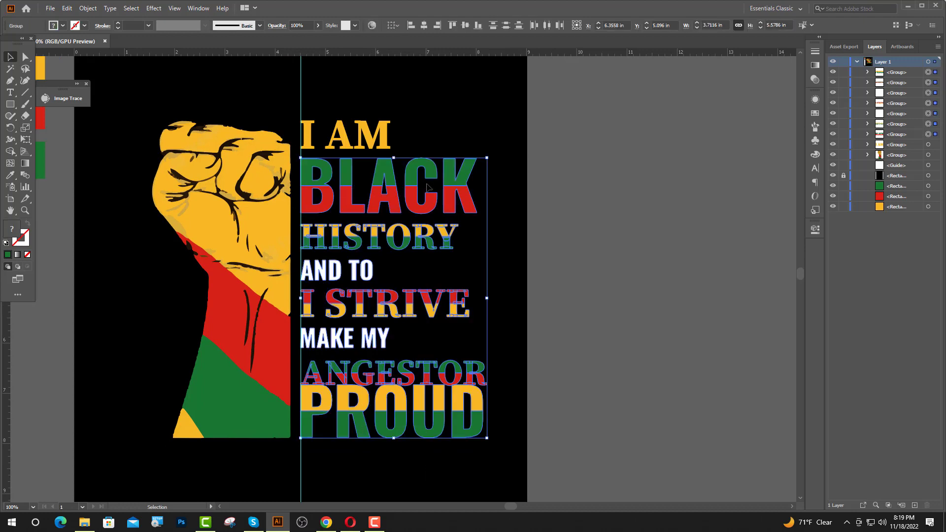
{"action": "scroll", "coordinate": [332, 149], "scroll_direction": "up", "scroll_amount": 5}
{"action": "left_click_drag", "start_coordinate": [386, 286], "coordinate": [386, 250]}
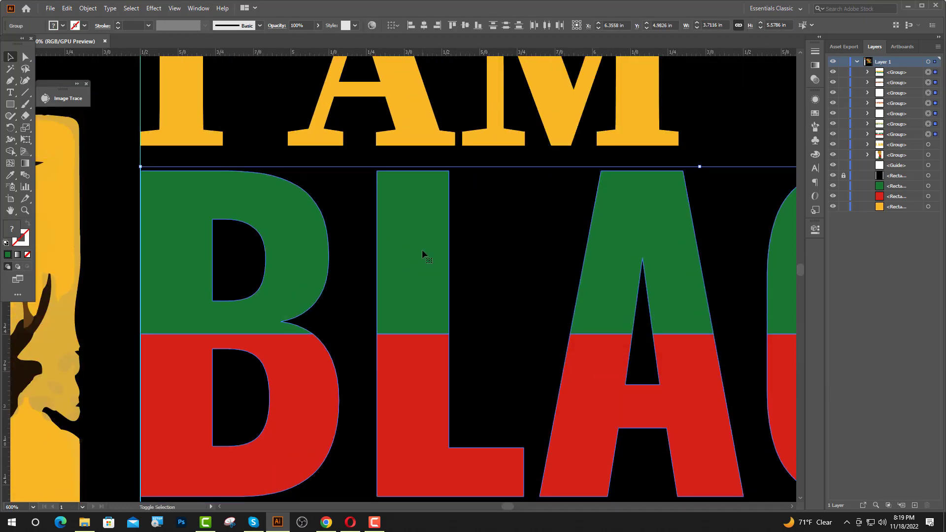
Exclude "BLACK" from the selection and move "HISTORY" and all lines beneath it up close under "BLACK"
{"action": "left_click", "coordinate": [422, 250], "text": "shift"}
{"action": "scroll", "coordinate": [418, 258], "scroll_direction": "down", "scroll_amount": 5}
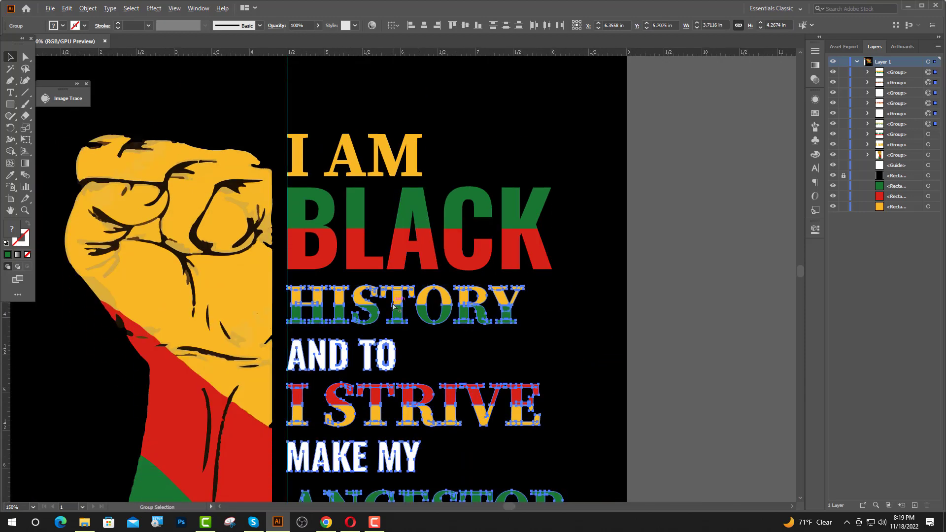
{"action": "scroll", "coordinate": [394, 307], "scroll_direction": "up", "scroll_amount": 3}
{"action": "left_click_drag", "start_coordinate": [376, 312], "coordinate": [403, 307]}
Exclude "HISTORY" and move "AND TO" and the lines beneath it up, leaving a small gap of two large nudges below "HISTORY"
{"action": "scroll", "coordinate": [384, 234], "scroll_direction": "down", "scroll_amount": 4}
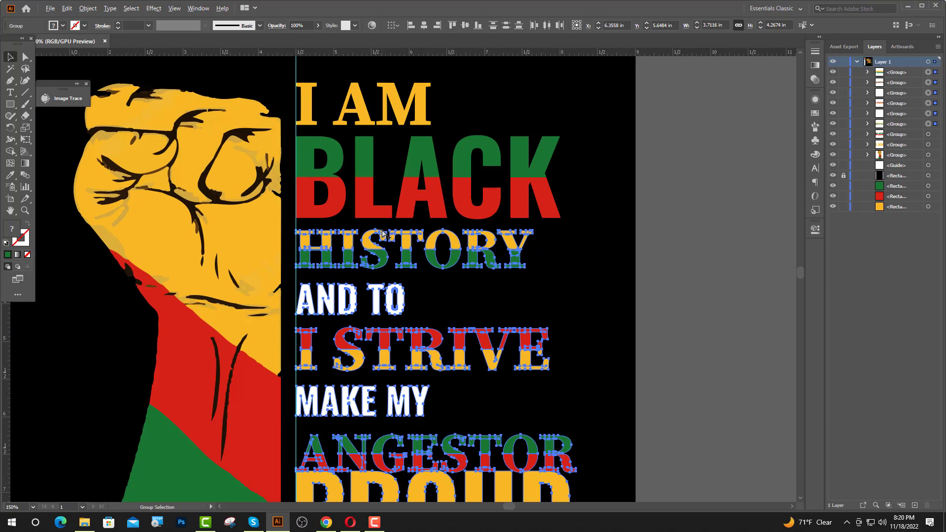
{"action": "left_click", "coordinate": [383, 232], "text": "shift"}
{"action": "scroll", "coordinate": [394, 222], "scroll_direction": "down", "scroll_amount": 1}
{"action": "scroll", "coordinate": [399, 232], "scroll_direction": "up", "scroll_amount": 3}
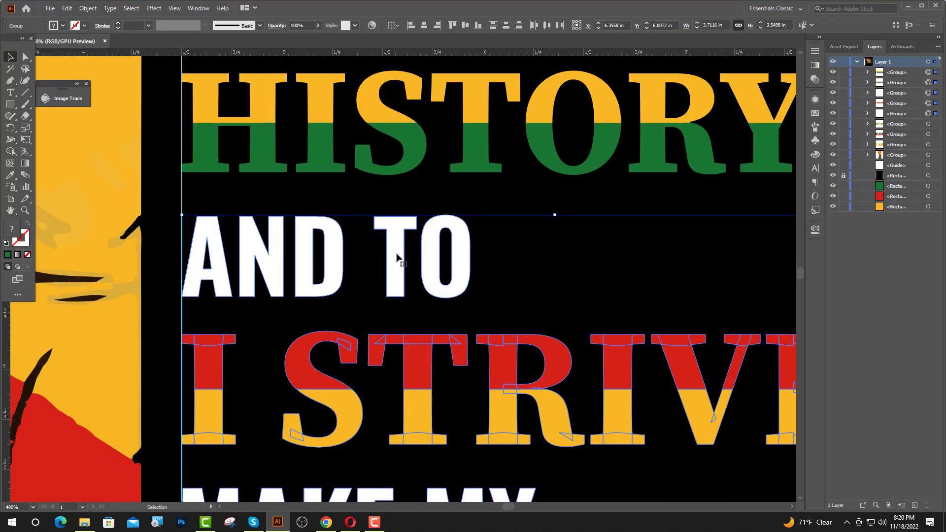
{"action": "left_click_drag", "start_coordinate": [397, 256], "coordinate": [397, 216]}
{"action": "scroll", "coordinate": [397, 221], "scroll_direction": "down", "scroll_amount": 4}
{"action": "scroll", "coordinate": [374, 256], "scroll_direction": "up", "scroll_amount": 6}
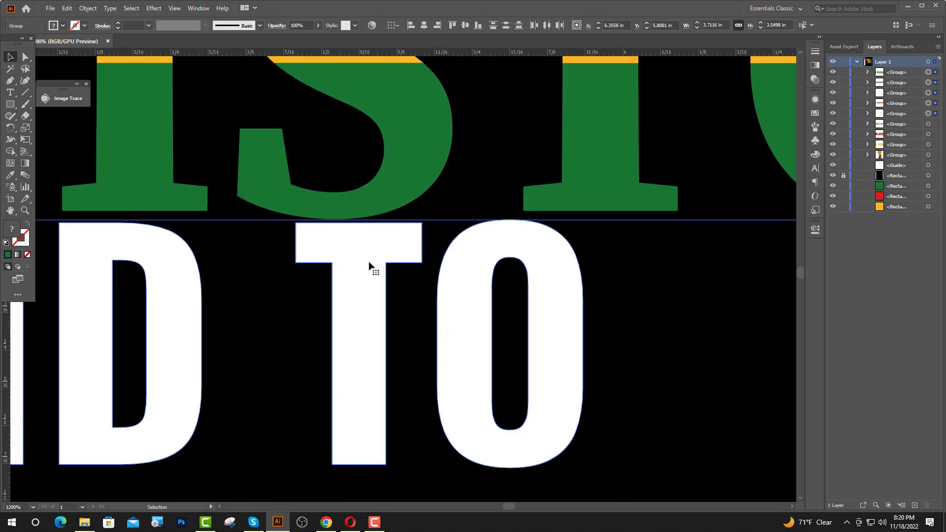
{"action": "key", "text": "Up"}
{"action": "key", "text": "Up"}
{"action": "key", "text": "Down"}
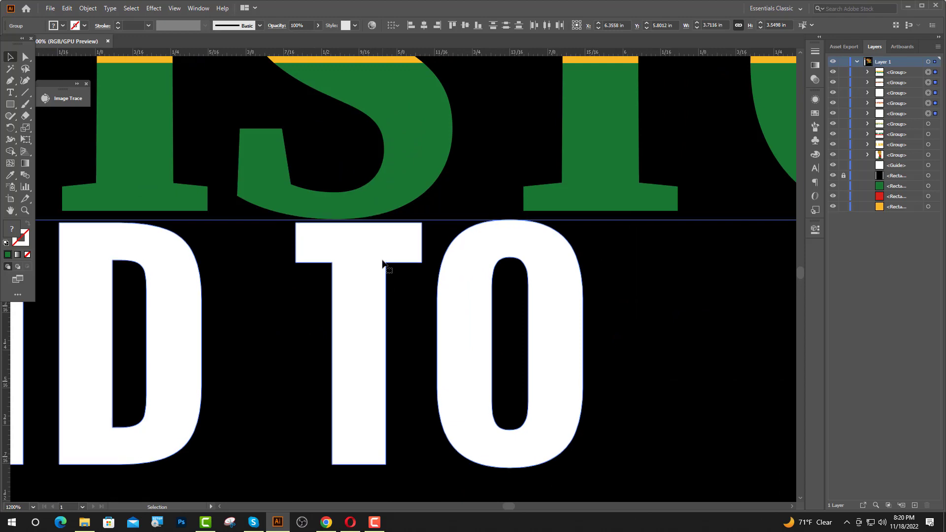
{"action": "key", "text": "shift+Down"}
{"action": "key", "text": "shift+Down"}
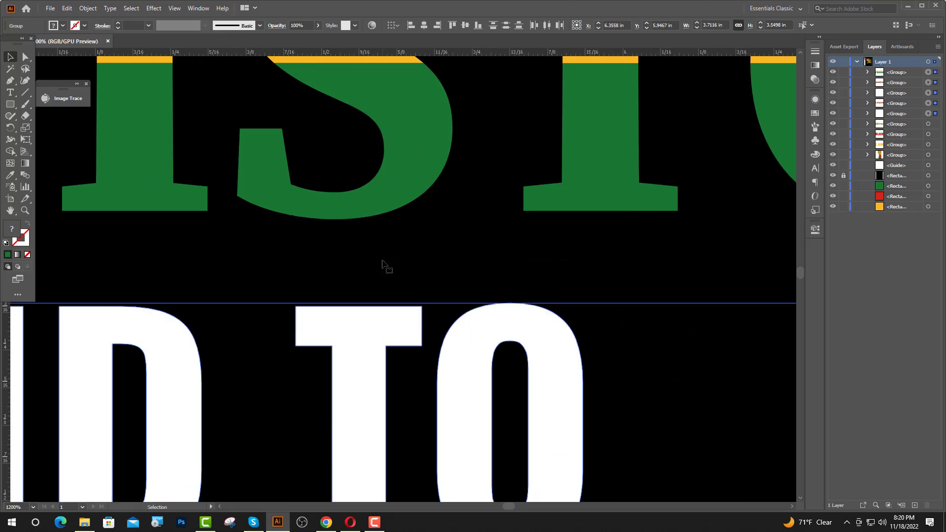
Exclude "AND TO" and move "I STRIVE" and the lines beneath it up, with the same small gap below "AND TO"
{"action": "scroll", "coordinate": [384, 276], "scroll_direction": "down", "scroll_amount": 3}
{"action": "left_click", "coordinate": [293, 287], "text": "shift"}
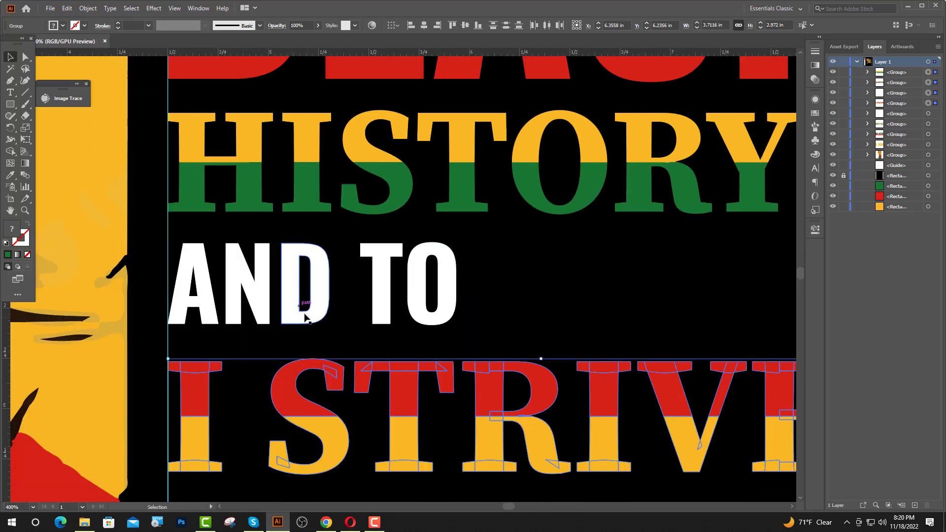
{"action": "scroll", "coordinate": [327, 336], "scroll_direction": "down", "scroll_amount": 2}
{"action": "left_click_drag", "start_coordinate": [310, 349], "coordinate": [321, 317]}
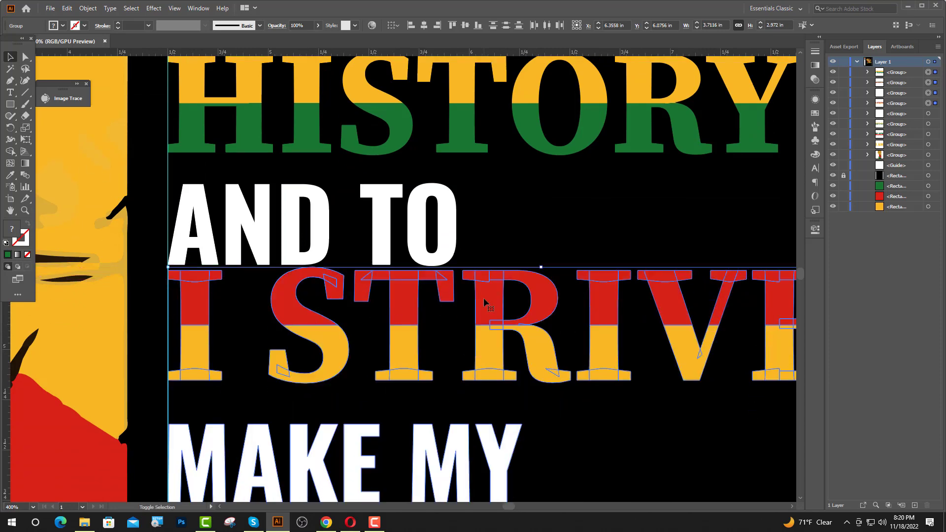
{"action": "key", "text": "shift+Down"}
{"action": "key", "text": "shift+Down"}
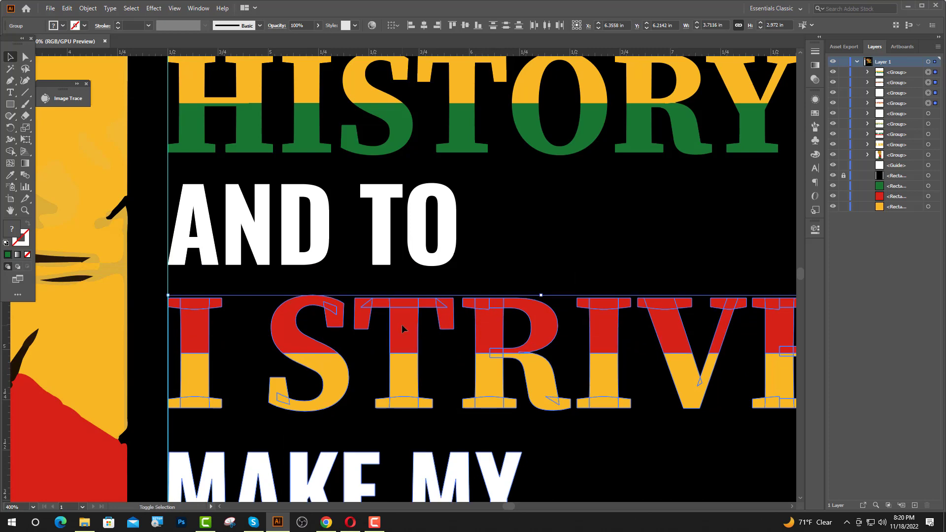
Exclude "I STRIVE" and move "MAKE MY", "ANGESTOR" and "PROUD" up, leaving the same small gap below "I STRIVE"
{"action": "left_click", "coordinate": [403, 327], "text": "shift"}
{"action": "scroll", "coordinate": [410, 318], "scroll_direction": "down", "scroll_amount": 3}
{"action": "left_click_drag", "start_coordinate": [389, 353], "coordinate": [418, 312]}
{"action": "key", "text": "Up"}
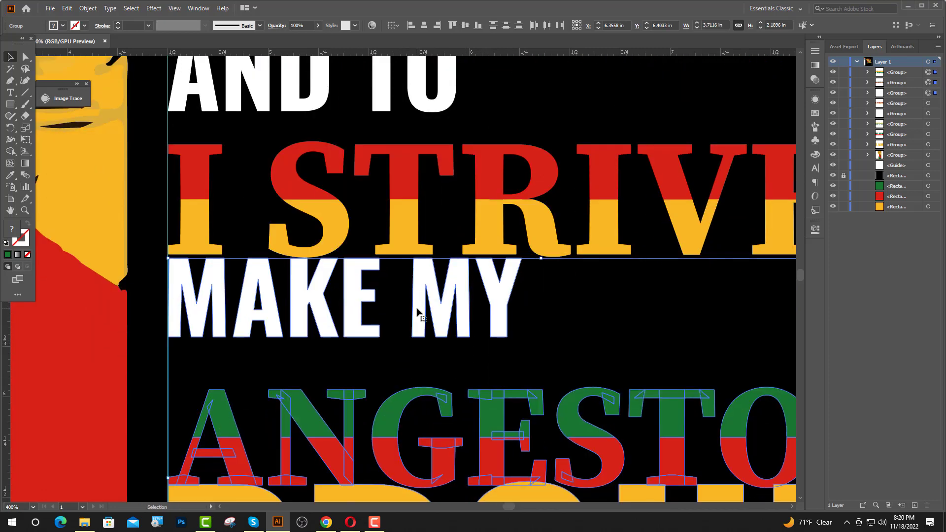
{"action": "key", "text": "shift+Down"}
Exclude "MAKE MY" and move "ANGESTOR" and "PROUD" up together, with the same small gap below "MAKE MY"
{"action": "left_click", "coordinate": [436, 343], "text": "shift"}
{"action": "scroll", "coordinate": [410, 340], "scroll_direction": "down", "scroll_amount": 3}
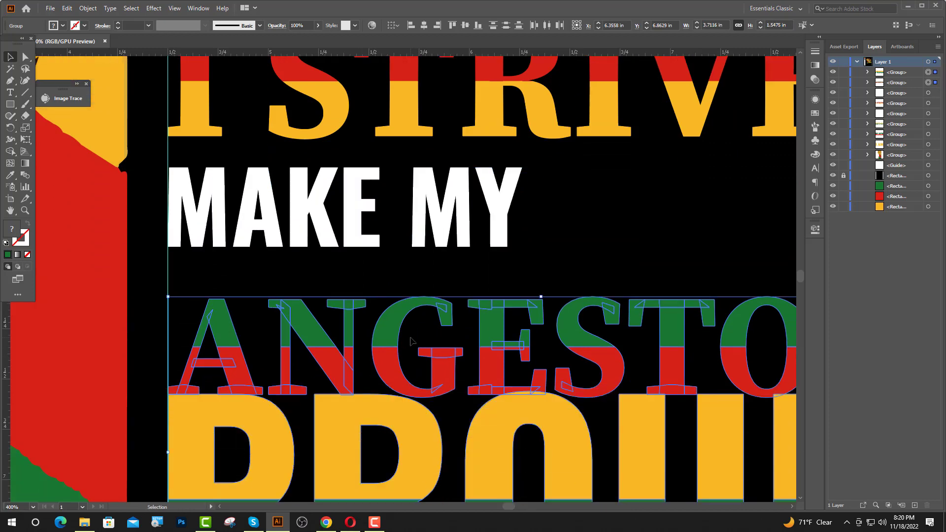
{"action": "left_click_drag", "start_coordinate": [393, 358], "coordinate": [417, 311]}
{"action": "key", "text": "Up"}
{"action": "key", "text": "Up"}
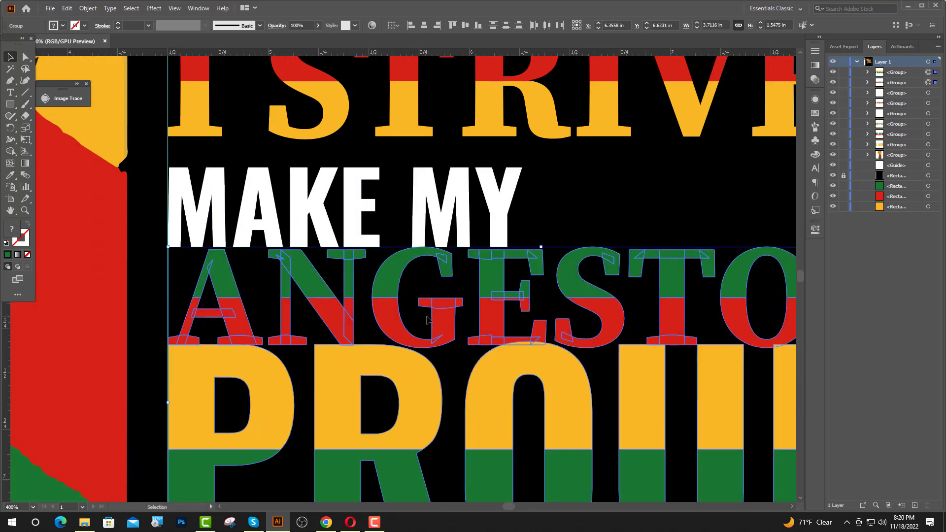
{"action": "left_click_drag", "start_coordinate": [426, 319], "coordinate": [406, 347]}
Space "PROUD" below "ANGESTOR" by moving it down two large nudges
{"action": "scroll", "coordinate": [407, 348], "scroll_direction": "down", "scroll_amount": 3}
{"action": "left_click", "coordinate": [413, 346]}
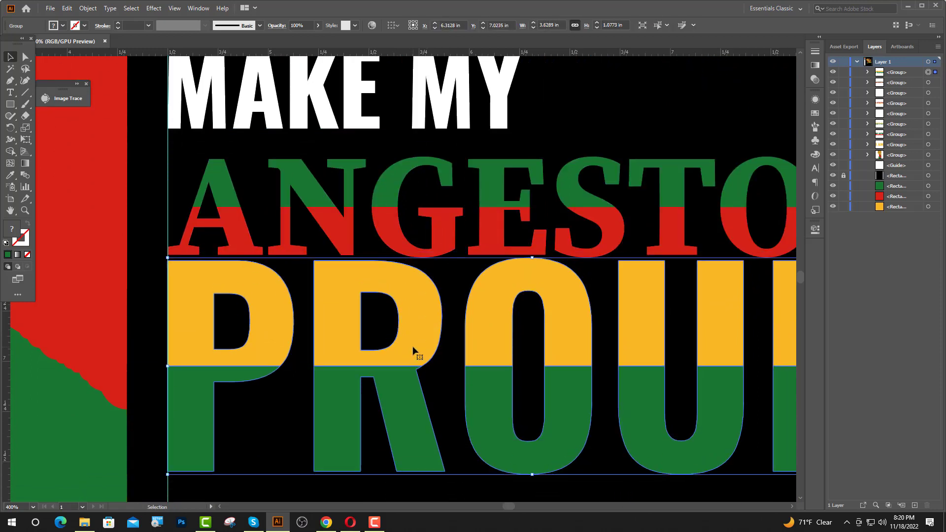
{"action": "key", "text": "shift+Down"}
{"action": "key", "text": "shift+Down"}
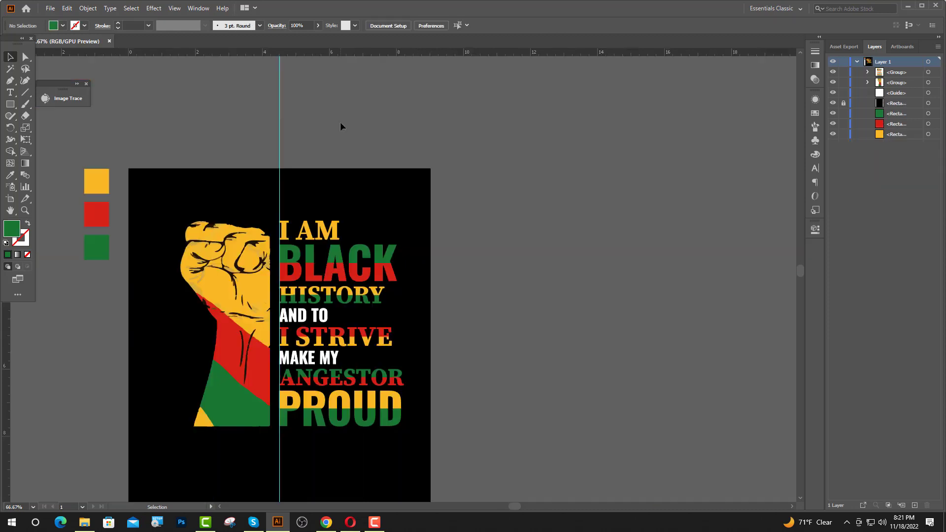
Delete the vertical guide between the fist and the lettering, and group the fist with the text
{"action": "left_click_drag", "start_coordinate": [335, 121], "coordinate": [241, 173]}
{"action": "key", "text": "Delete"}
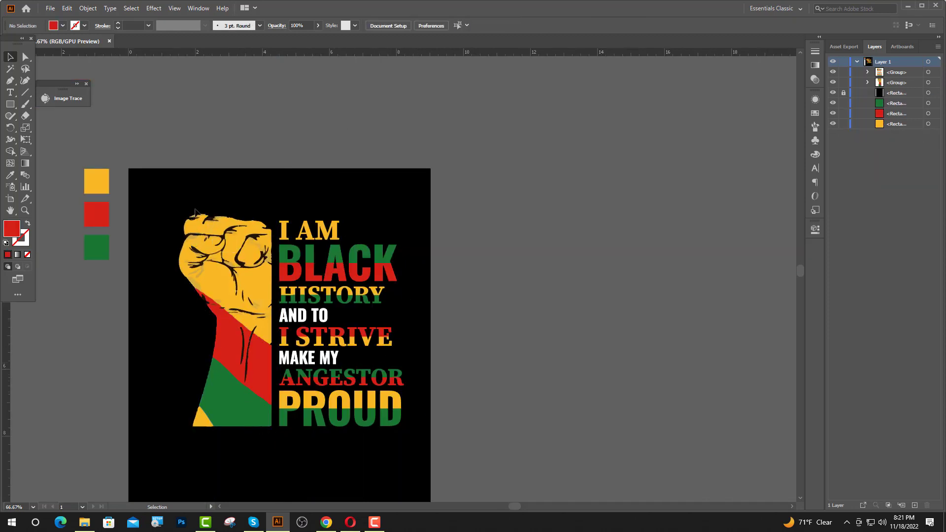
{"action": "left_click_drag", "start_coordinate": [188, 183], "coordinate": [441, 478]}
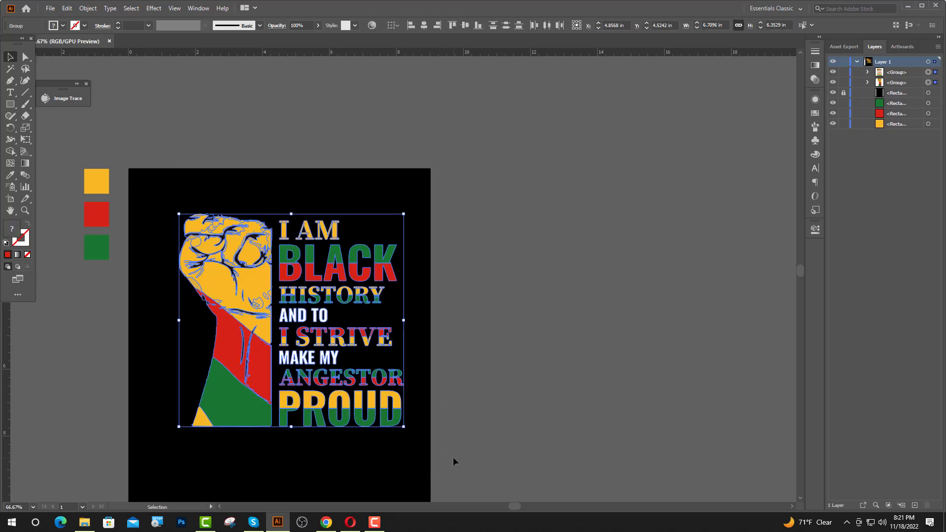
{"action": "key", "text": "ctrl+g"}
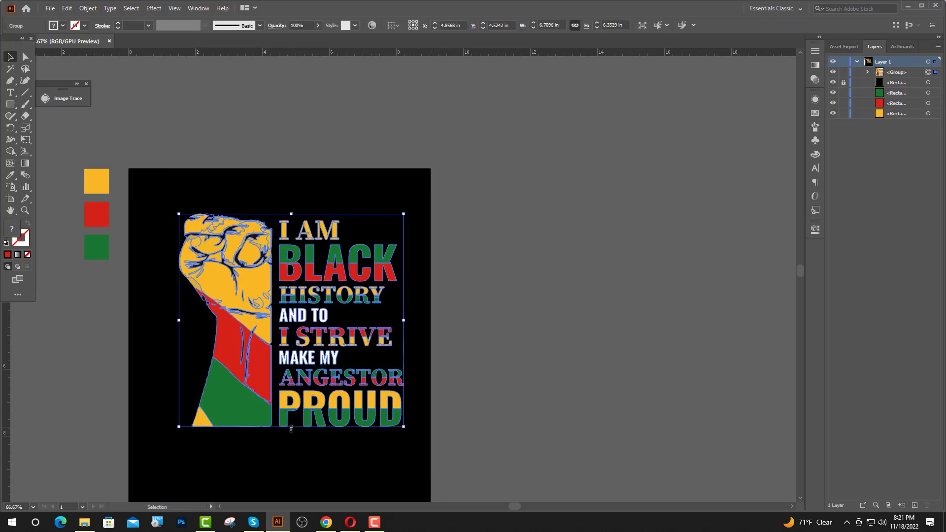
Scale up the design group to about 8.18 by 7.75 in and centre it on the artboard horizontally and vertically
{"action": "left_click_drag", "start_coordinate": [290, 426], "coordinate": [296, 450]}
{"action": "left_click", "coordinate": [395, 26]}
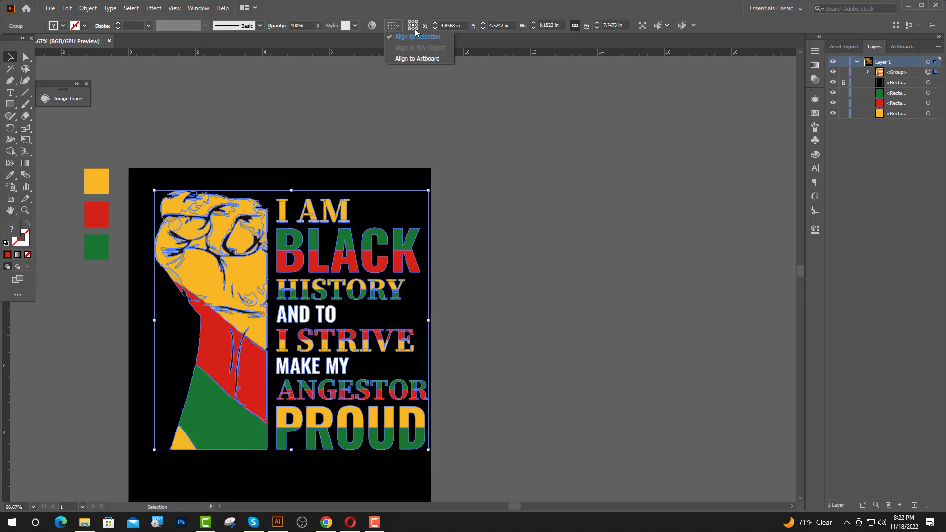
{"action": "left_click", "coordinate": [412, 58]}
{"action": "left_click", "coordinate": [423, 27]}
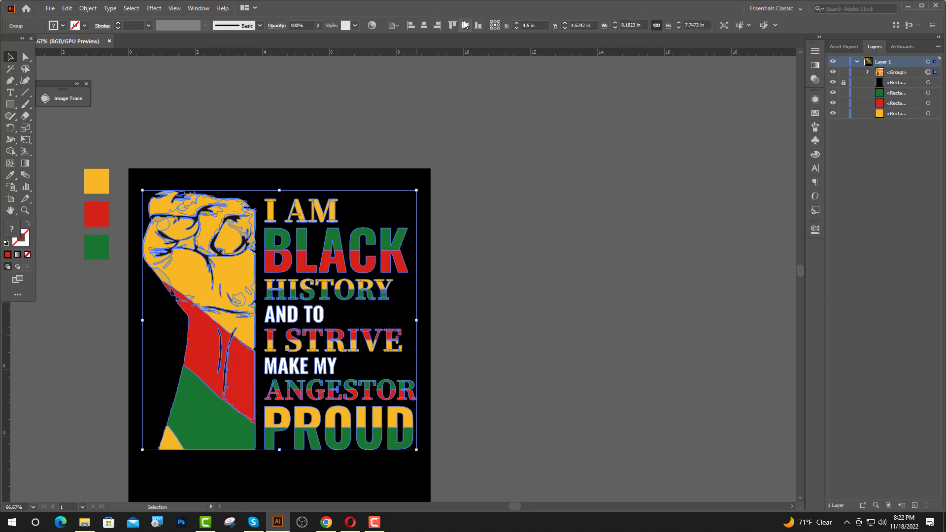
{"action": "left_click", "coordinate": [465, 25]}
{"action": "left_click", "coordinate": [539, 234]}
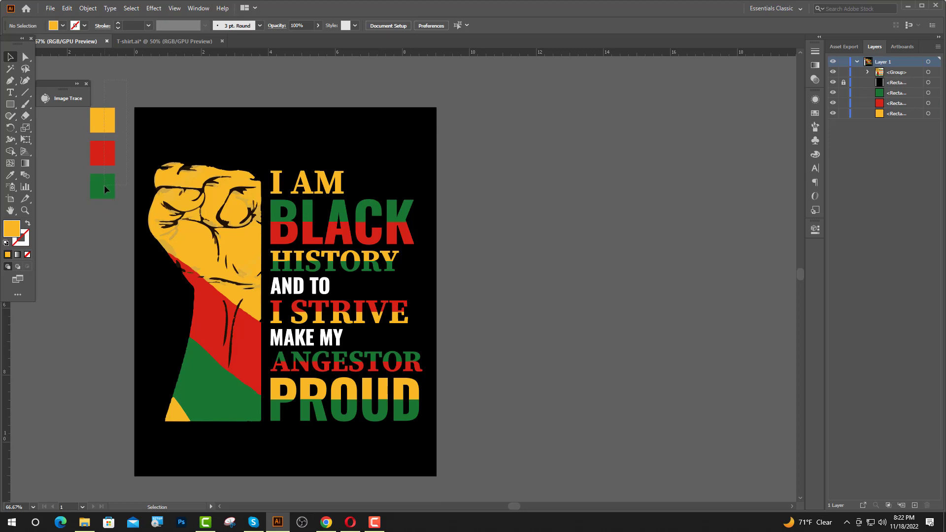
Delete the three colour swatches beside the artboard and bring the design group into the T-shirt.ai mockup
{"action": "left_click_drag", "start_coordinate": [79, 113], "coordinate": [105, 186]}
{"action": "key", "text": "Delete"}
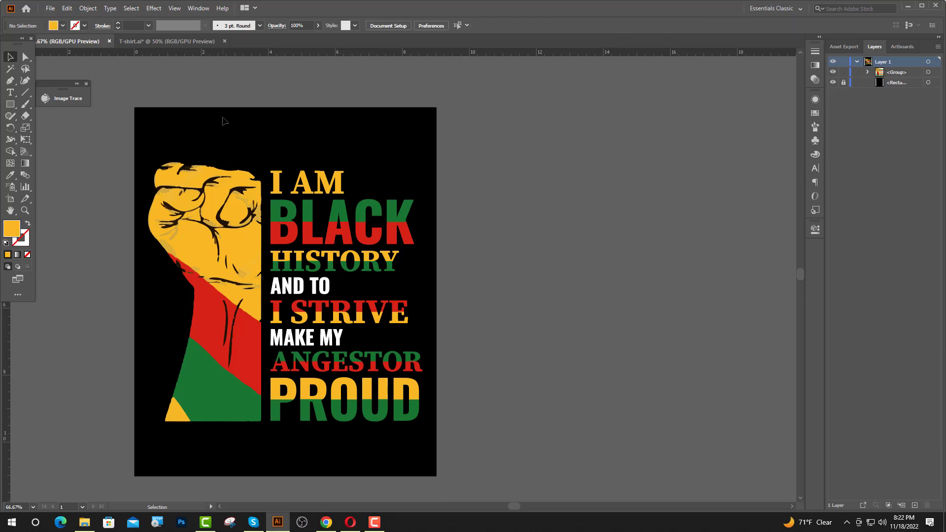
{"action": "left_click", "coordinate": [218, 236]}
{"action": "left_click_drag", "start_coordinate": [238, 288], "coordinate": [293, 183]}
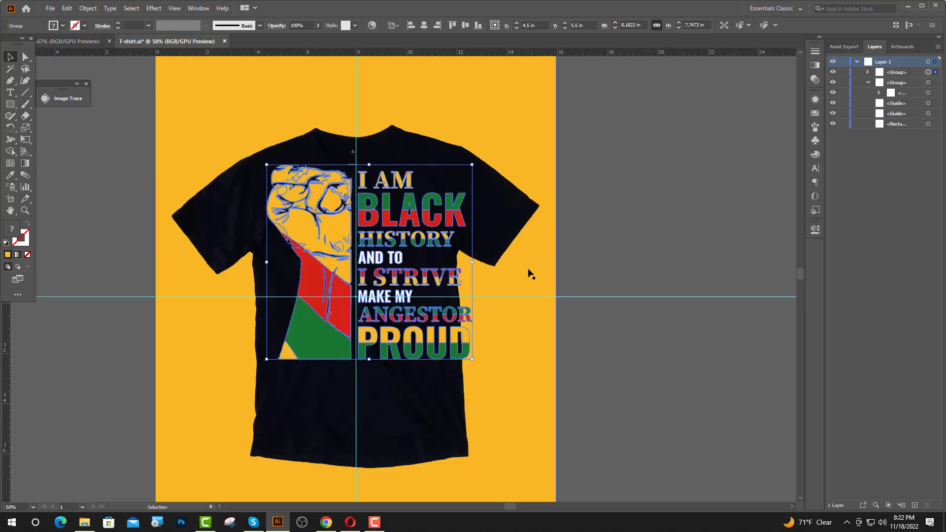
Scale the design down proportionally to about 6 in wide and centre it on the T-shirt mockup's artboard
{"action": "left_click_drag", "start_coordinate": [475, 265], "coordinate": [444, 262]}
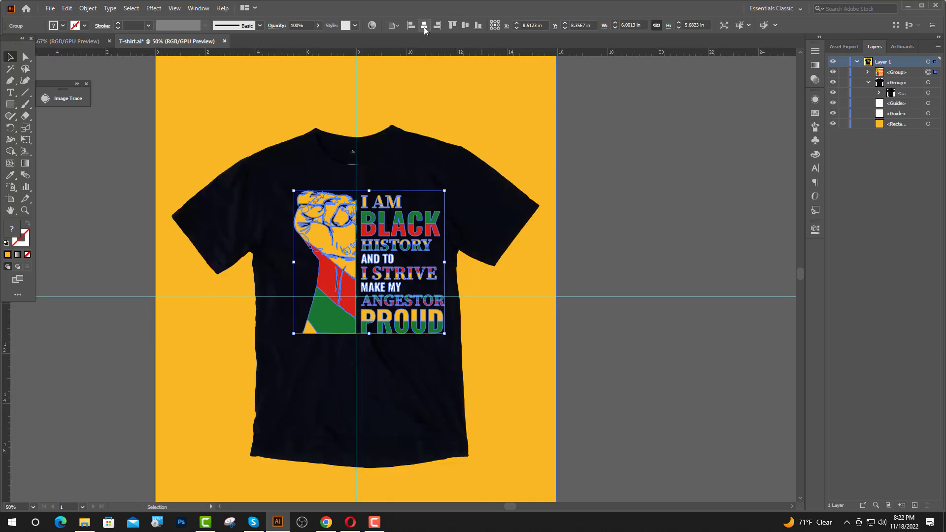
{"action": "left_click", "coordinate": [424, 25]}
{"action": "left_click", "coordinate": [465, 26]}
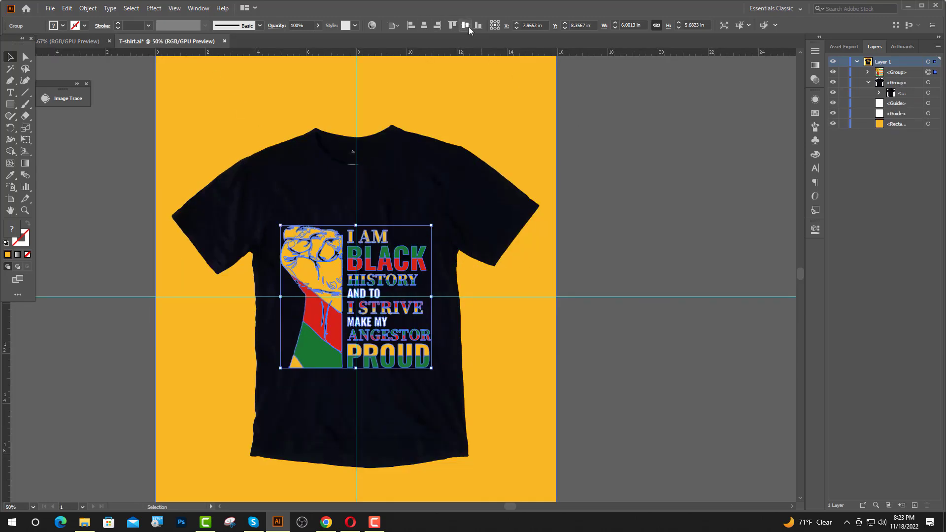
Deselect the design and hide both guides in the T-shirt mockup
{"action": "left_click", "coordinate": [620, 159]}
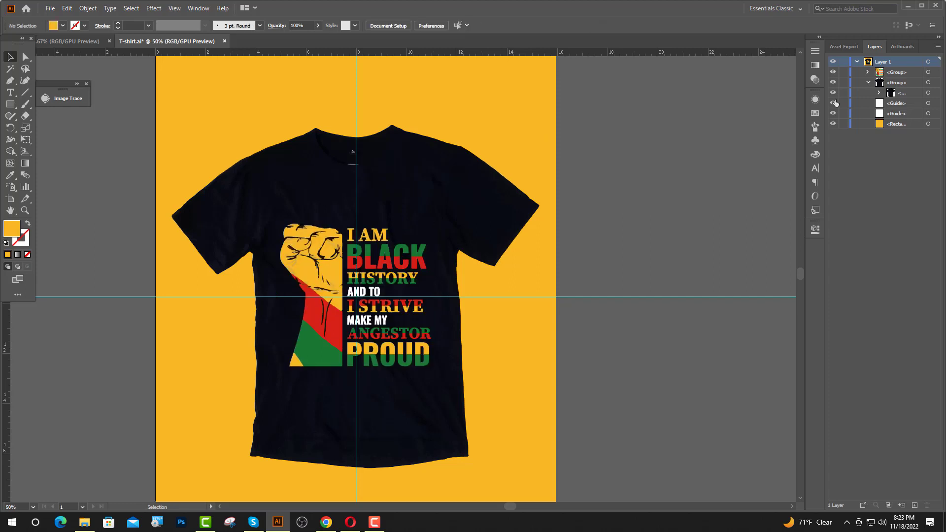
{"action": "left_click", "coordinate": [833, 114]}
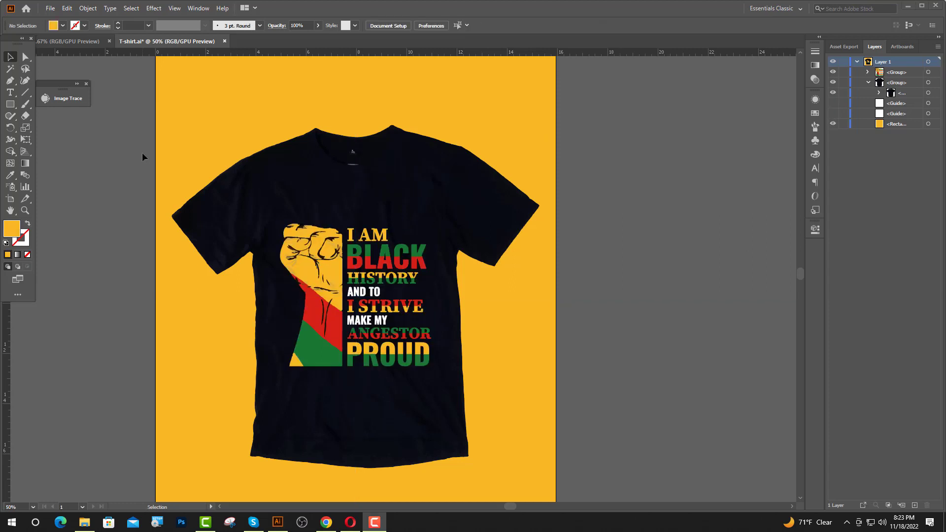